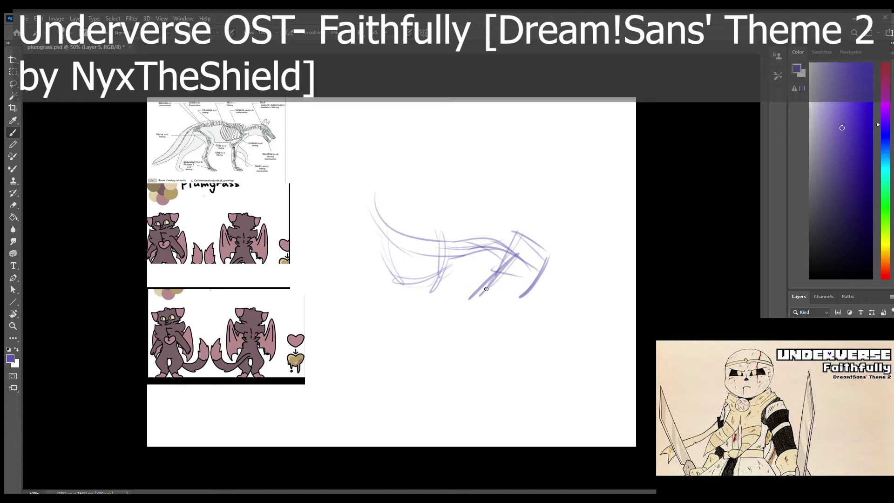
Undo the lower leg strokes and sketch one edge of a bent leg below the quadruped's boxed end
mouse_move(520, 311)
left_mouse_down()
mouse_move(491, 359)
mouse_move(517, 319)
left_mouse_up()
key("ctrl+z")
key("ctrl+z")
key("ctrl+z")
left_click_drag(512, 249, 519, 340)
left_click_drag(517, 343, 502, 373)
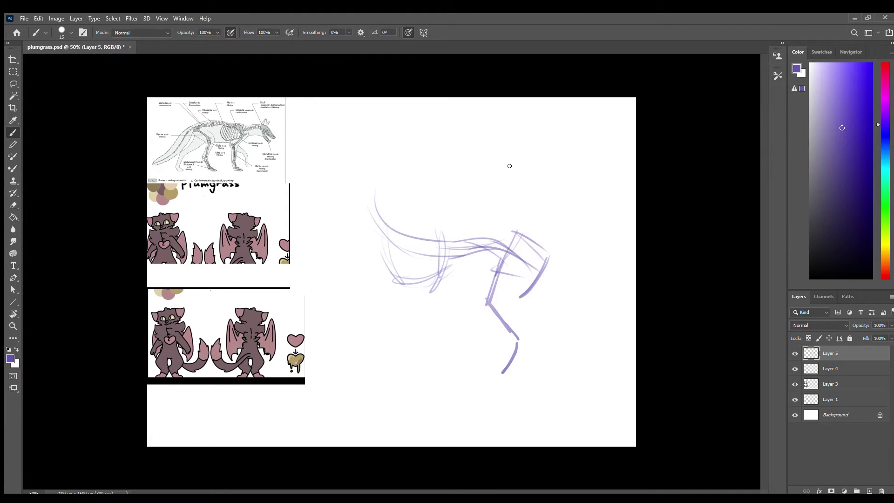
Sketch the leg's second edge and its paws, and start a leg beneath the opposite end of the body
key("ctrl+z")
left_click_drag(519, 341, 515, 344)
mouse_move(516, 269)
left_mouse_down()
mouse_move(502, 292)
mouse_move(535, 339)
left_mouse_up()
left_click_drag(517, 353, 534, 353)
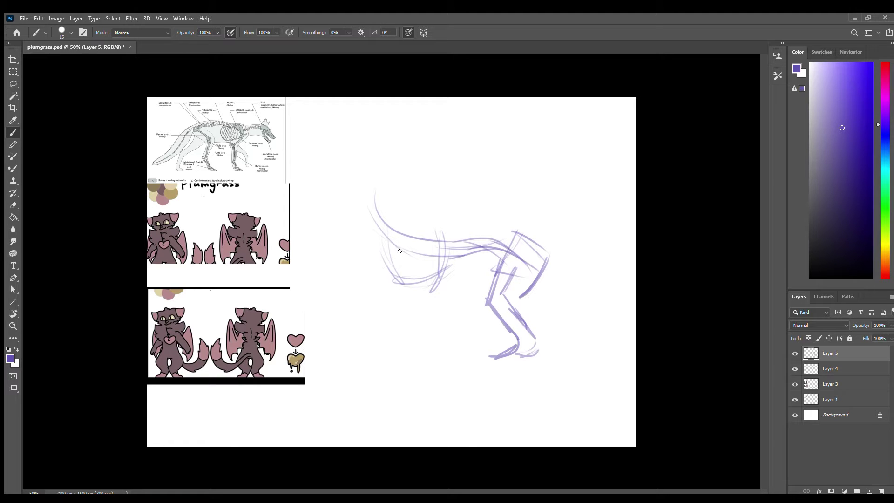
left_click_drag(402, 254, 399, 291)
left_click_drag(403, 285, 383, 334)
Undo all the strokes of the quadruped sketch on Layer 5
key("ctrl+z")
key("ctrl+z")
key("ctrl+z")
key("ctrl+z")
key("ctrl+z")
key("ctrl+z")
key("ctrl+z")
key("ctrl+z")
key("ctrl+z")
key("z")
key("ctrl+z")
key("ctrl+z")
key("ctrl+z")
key("ctrl+z")
key("ctrl+z")
key("ctrl+z")
key("ctrl+z")
key("ctrl+z")
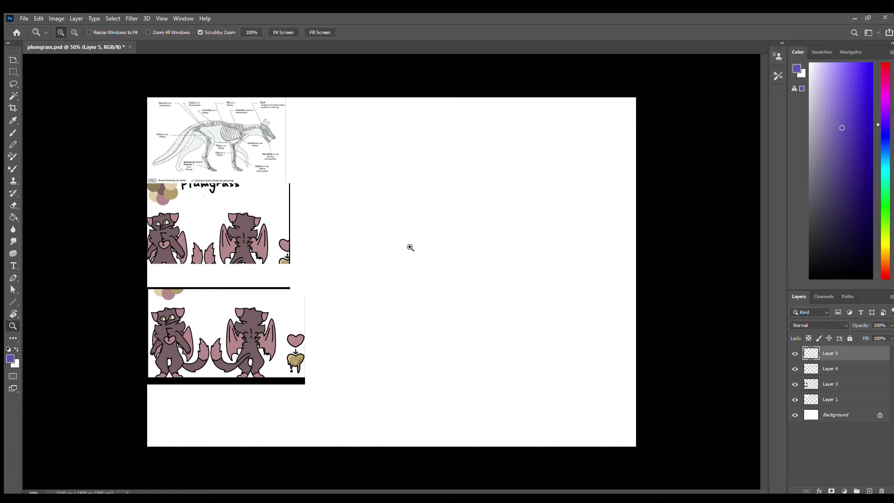
Try a small tilted head oval with a long curved back line using the Brush, and undo the strokes
key("b")
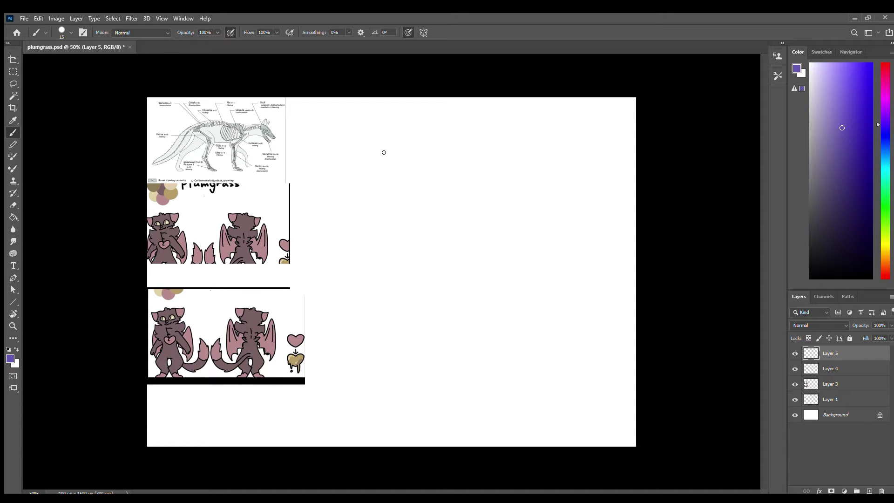
mouse_move(386, 152)
left_mouse_down()
mouse_move(375, 135)
mouse_move(335, 167)
mouse_move(372, 153)
mouse_move(419, 210)
mouse_move(550, 179)
left_mouse_up()
key("ctrl+z")
key("ctrl+z")
left_click_drag(452, 201, 540, 186)
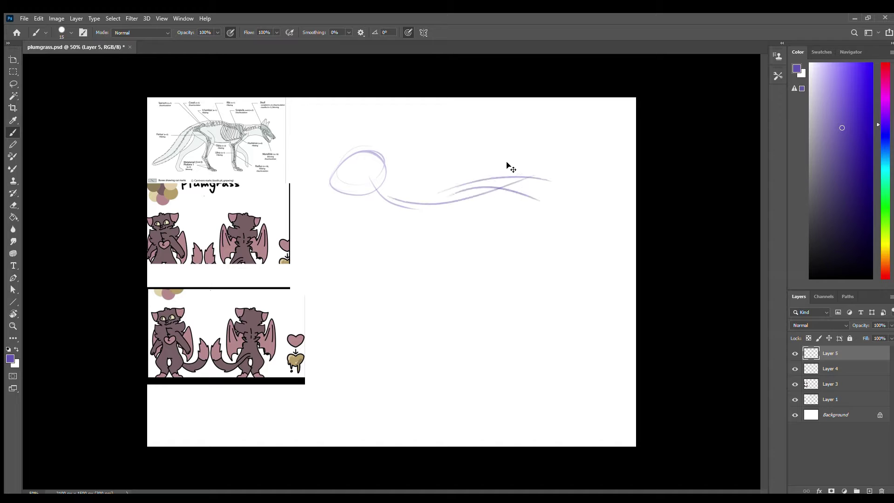
key("ctrl+z")
key("ctrl+z")
key("ctrl+z")
key("ctrl+z")
Sketch a round head with a curved guideline, plus neck and chest curves beside it
mouse_move(373, 140)
left_mouse_down()
mouse_move(419, 194)
mouse_move(454, 187)
left_mouse_up()
mouse_move(380, 203)
left_mouse_down()
mouse_move(450, 203)
mouse_move(415, 231)
mouse_move(450, 219)
left_mouse_up()
key("ctrl+z")
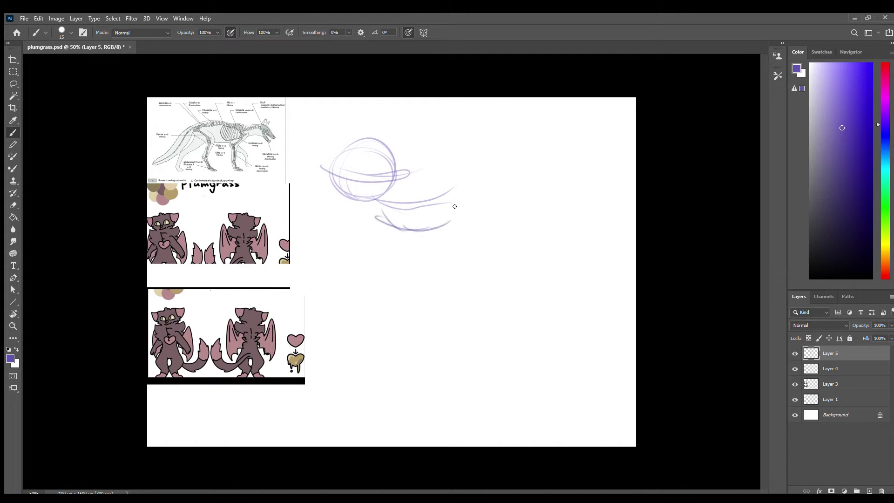
Close off the boxy chest and sketch a spine line leading to an oval pelvis with a hip circle
left_click_drag(451, 179, 451, 230)
left_click_drag(396, 193, 452, 188)
left_click_drag(385, 205, 490, 196)
key("ctrl+z")
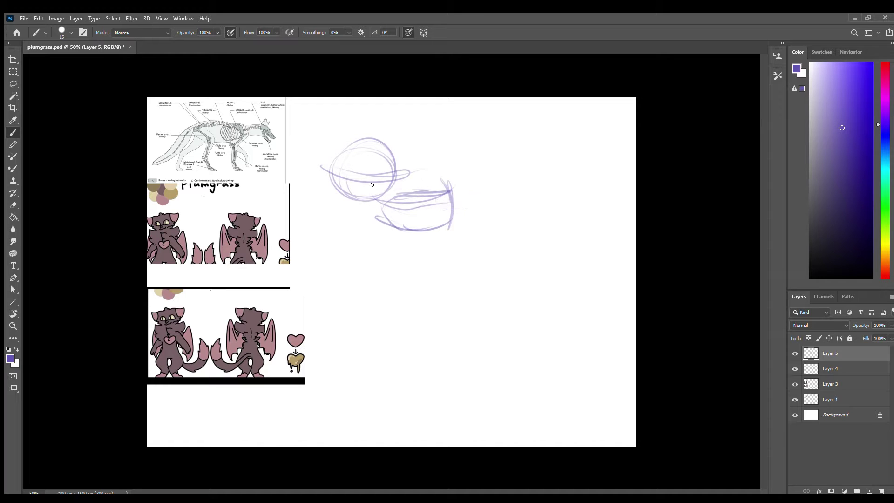
mouse_move(386, 210)
left_mouse_down()
mouse_move(496, 194)
mouse_move(509, 227)
left_mouse_up()
mouse_move(480, 189)
left_mouse_down()
mouse_move(512, 195)
mouse_move(503, 225)
mouse_move(525, 212)
left_mouse_up()
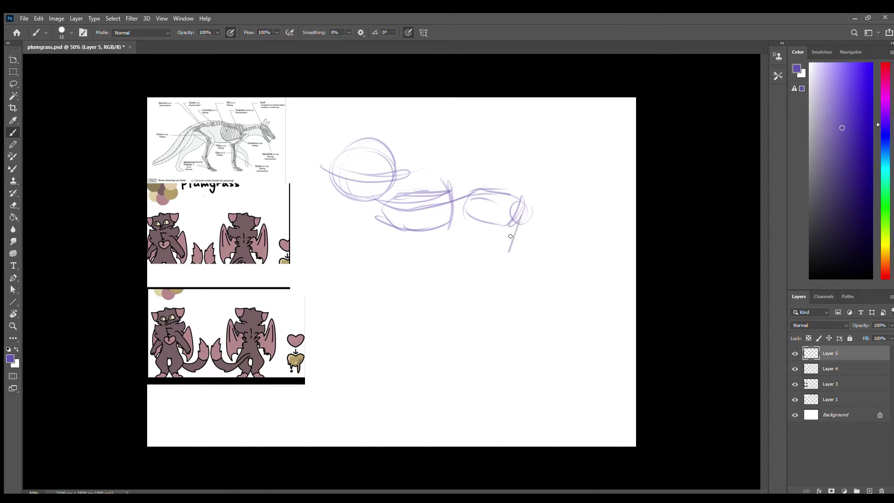
Redraw the outer hind leg from the hip circle down through the angled lower leg
mouse_move(511, 236)
left_mouse_down()
mouse_move(502, 264)
mouse_move(509, 316)
mouse_move(498, 335)
left_mouse_up()
key("ctrl+z")
key("ctrl+z")
key("ctrl+z")
key("ctrl+z")
key("ctrl+z")
left_click_drag(523, 220, 509, 310)
key("ctrl+z")
left_click_drag(520, 274, 543, 322)
Sketch the second hind leg below the front of the pelvis, with a bent lower leg
mouse_move(472, 225)
left_mouse_down()
mouse_move(463, 266)
mouse_move(481, 276)
mouse_move(489, 326)
left_mouse_up()
key("ctrl+z")
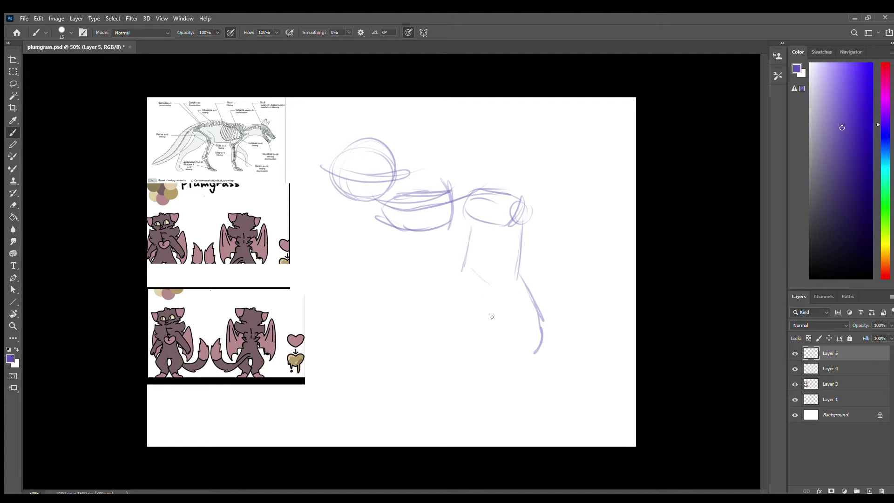
left_click_drag(466, 270, 487, 319)
left_click_drag(490, 325, 473, 350)
Try front leg lines beneath the chest and draw crossing face guidelines on the round head
left_click_drag(438, 185, 445, 265)
mouse_move(445, 261)
left_mouse_down()
mouse_move(383, 226)
mouse_move(434, 246)
left_mouse_up()
mouse_move(385, 223)
left_mouse_down()
mouse_move(355, 253)
mouse_move(356, 232)
mouse_move(370, 279)
left_mouse_up()
key("ctrl+z")
key("ctrl+z")
left_click_drag(381, 240, 367, 278)
key("ctrl+z")
key("ctrl+z")
key("ctrl+z")
key("ctrl+z")
key("ctrl+z")
left_click_drag(327, 184, 396, 178)
left_click_drag(356, 156, 362, 211)
Delete Layer 5 and make Layer 4 the active layer
left_click(882, 492)
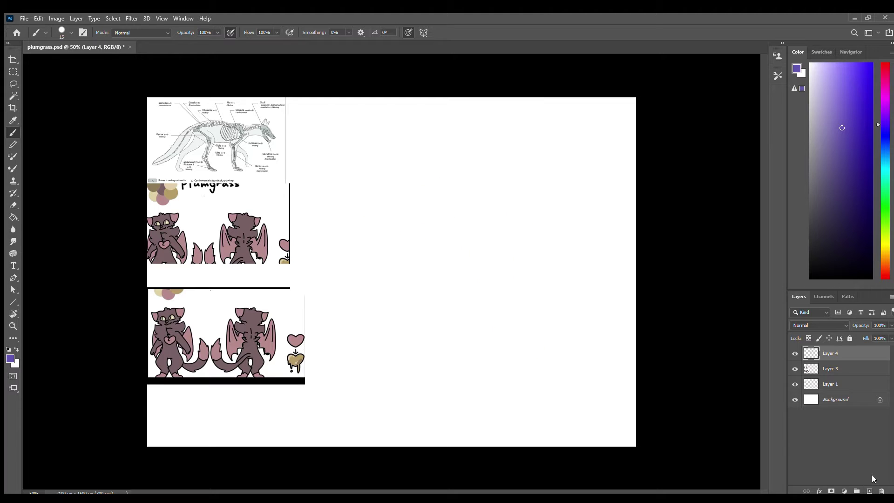
left_click(872, 474)
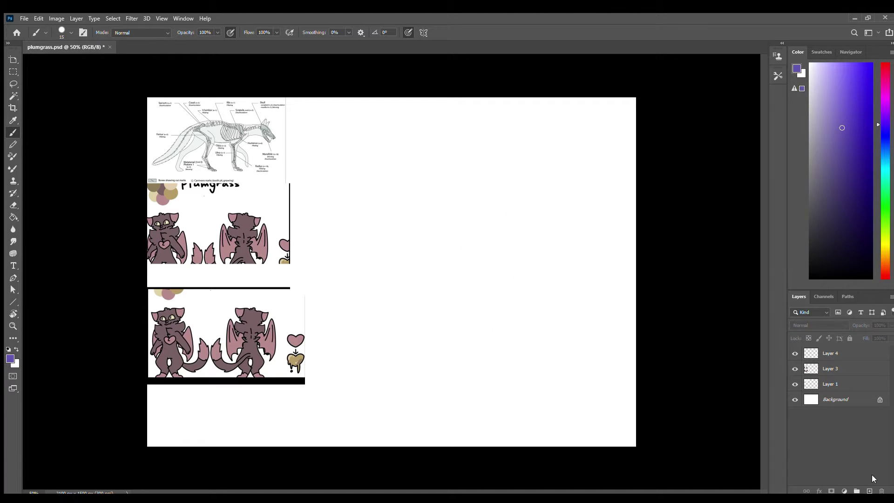
left_click(833, 354)
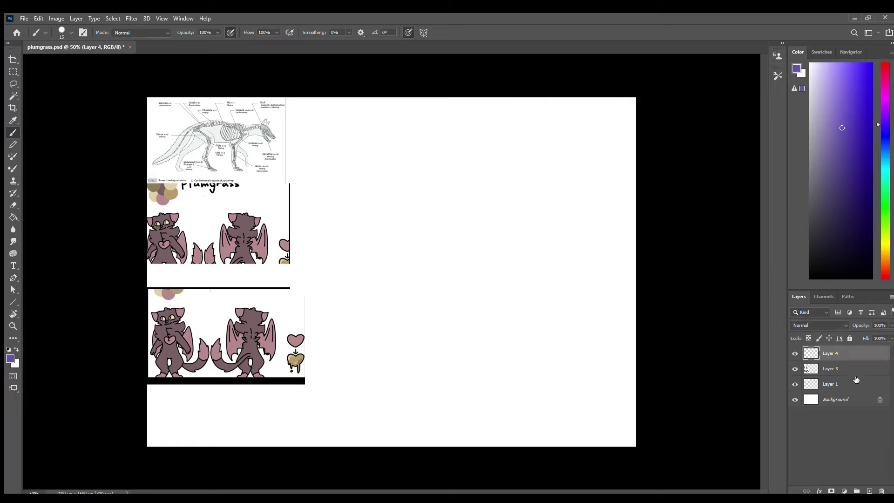
Sketch an upright figure's oval head, short neck and boxy ribcage on Layer 4
key("ctrl+z")
left_click_drag(487, 170, 493, 190)
left_click_drag(464, 193, 528, 200)
mouse_move(461, 190)
left_mouse_down()
mouse_move(458, 222)
mouse_move(506, 241)
left_mouse_up()
left_click_drag(524, 201, 523, 240)
left_click_drag(531, 232, 491, 241)
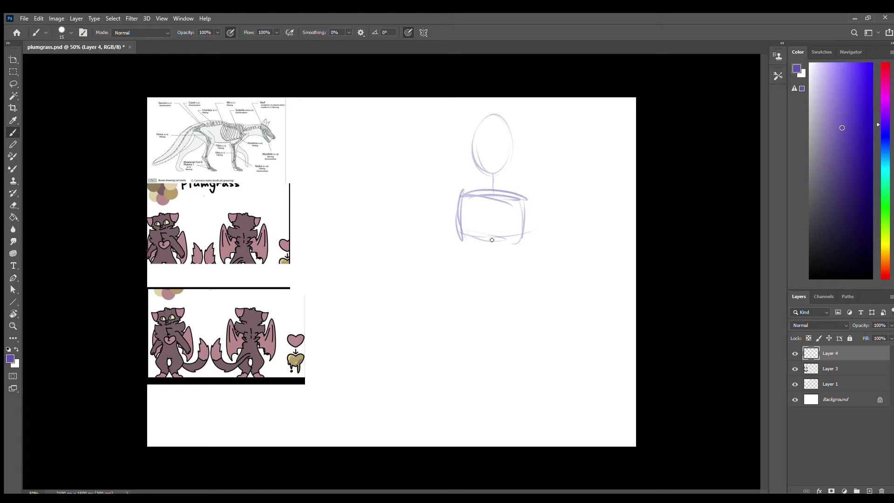
Sketch the spine through the ribcage down to the waist, with rough curved hip strokes
left_click_drag(493, 205, 484, 275)
mouse_move(490, 247)
left_mouse_down()
mouse_move(486, 272)
mouse_move(449, 286)
mouse_move(501, 282)
mouse_move(448, 293)
mouse_move(494, 294)
left_mouse_up()
left_click_drag(443, 280, 489, 303)
left_click_drag(445, 285, 433, 309)
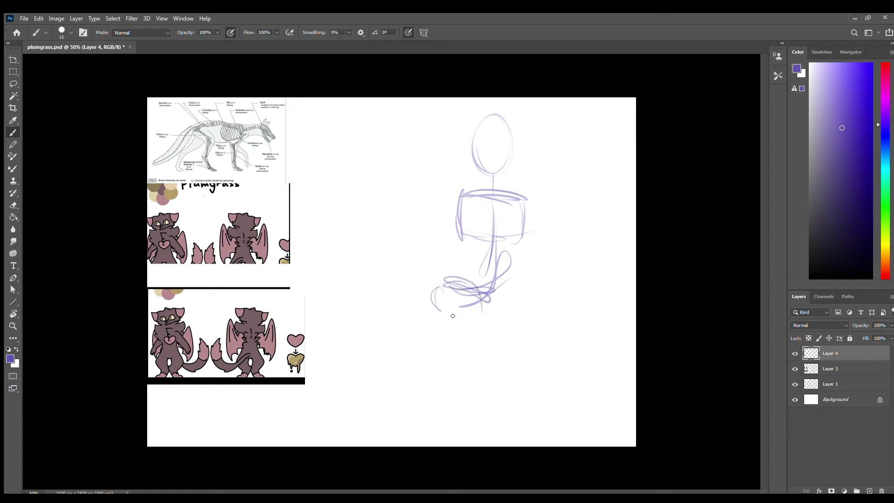
Try rough hip and folded thigh shapes beneath the waist, and undo them
key("ctrl+z")
mouse_move(424, 273)
left_mouse_down()
mouse_move(512, 285)
mouse_move(526, 313)
left_mouse_up()
mouse_move(464, 281)
left_mouse_down()
mouse_move(433, 290)
mouse_move(512, 320)
mouse_move(472, 326)
left_mouse_up()
left_click_drag(489, 310, 503, 307)
key("ctrl+z")
key("ctrl+z")
key("ctrl+z")
key("ctrl+z")
key("ctrl+z")
key("ctrl+z")
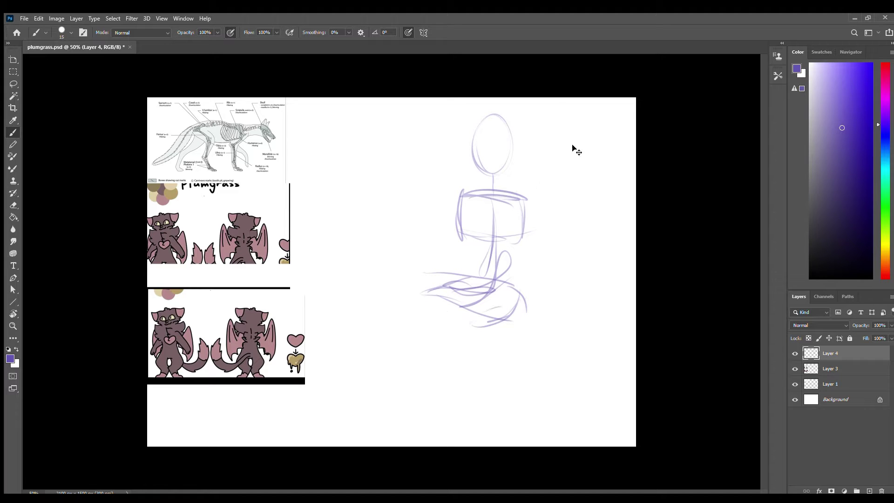
left_click_drag(447, 313, 497, 298)
key("ctrl+z")
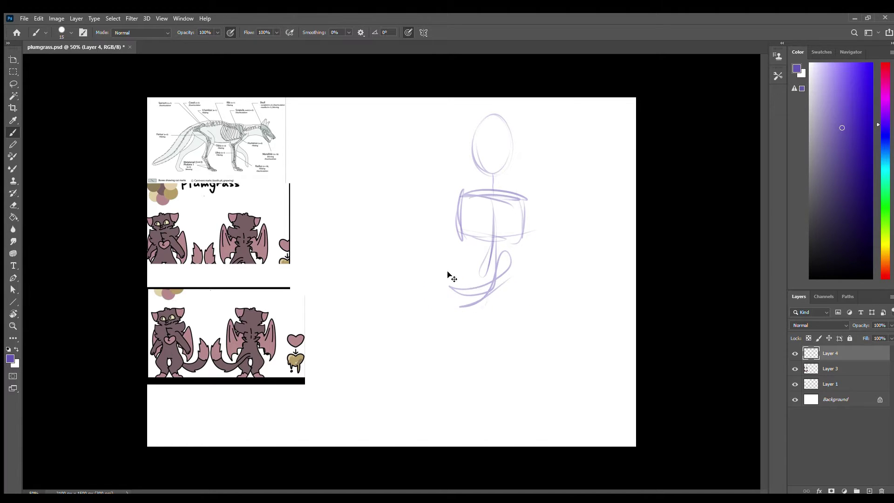
Erase the curved hip strokes below the waist with an enlarged Eraser
mouse_move(448, 283)
left_mouse_down()
mouse_move(480, 300)
mouse_move(503, 334)
left_mouse_up()
key("e")
key("bracketright")
key("bracketright")
key("bracketright")
key("bracketright")
key("bracketright")
key("bracketright")
key("bracketright")
key("bracketright")
Redraw the spine with the Brush as one line from the neck curving diagonally down past the waist
key("b")
mouse_move(459, 261)
left_mouse_down()
mouse_move(519, 314)
mouse_move(489, 317)
left_mouse_up()
key("ctrl+z")
key("ctrl+z")
left_click_drag(496, 221, 487, 300)
key("ctrl+z")
mouse_move(493, 174)
left_mouse_down()
mouse_move(462, 337)
mouse_move(496, 261)
mouse_move(459, 326)
left_mouse_up()
Try a bent leg with a shin and foot reaching toward the canvas's lower edge, and undo it
mouse_move(494, 288)
left_mouse_down()
mouse_move(448, 338)
mouse_move(379, 351)
left_mouse_up()
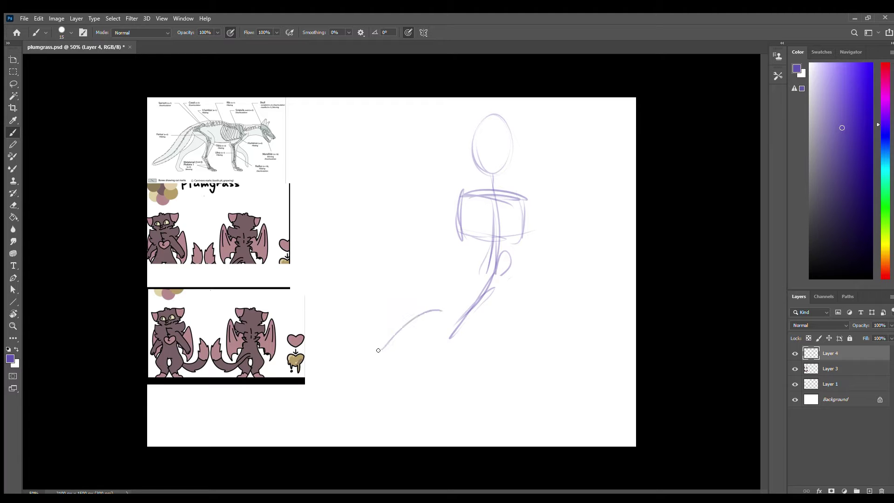
mouse_move(440, 324)
left_mouse_down()
mouse_move(391, 347)
mouse_move(391, 392)
mouse_move(354, 416)
left_mouse_up()
left_click_drag(397, 379, 351, 426)
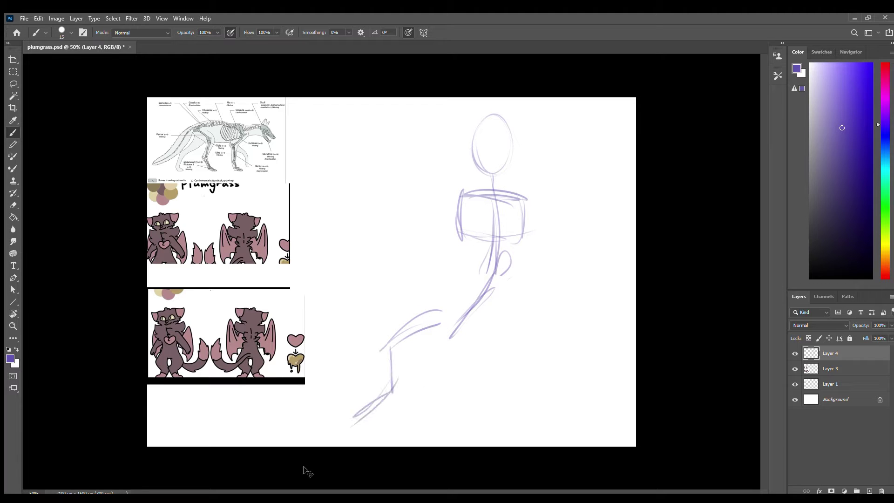
key("ctrl+z")
key("ctrl+z")
key("ctrl+z")
key("ctrl+z")
key("ctrl+z")
Try long vertical leg curves in the blank area beside the figure, and undo them
left_click_drag(336, 164, 345, 261)
left_click_drag(368, 205, 359, 326)
left_click_drag(326, 242, 324, 319)
left_click_drag(347, 293, 358, 422)
left_click_drag(364, 345, 361, 419)
key("ctrl+z")
key("ctrl+z")
key("ctrl+z")
key("ctrl+z")
key("ctrl+z")
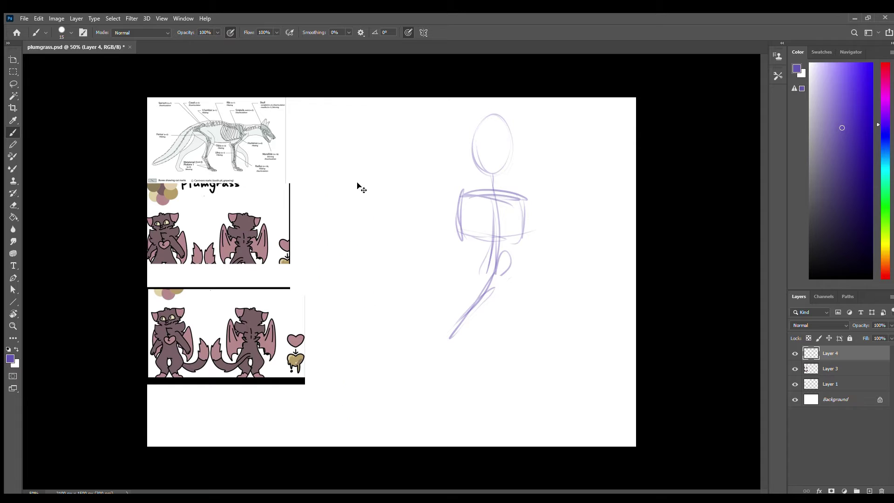
Try a large sweeping U-shaped curve with tall flowing lines beside the figure, and undo the strokes
left_click_drag(354, 139, 401, 243)
left_click_drag(387, 200, 387, 363)
key("ctrl+z")
left_click_drag(402, 243, 400, 419)
left_click_drag(367, 312, 378, 443)
left_click_drag(403, 165, 416, 240)
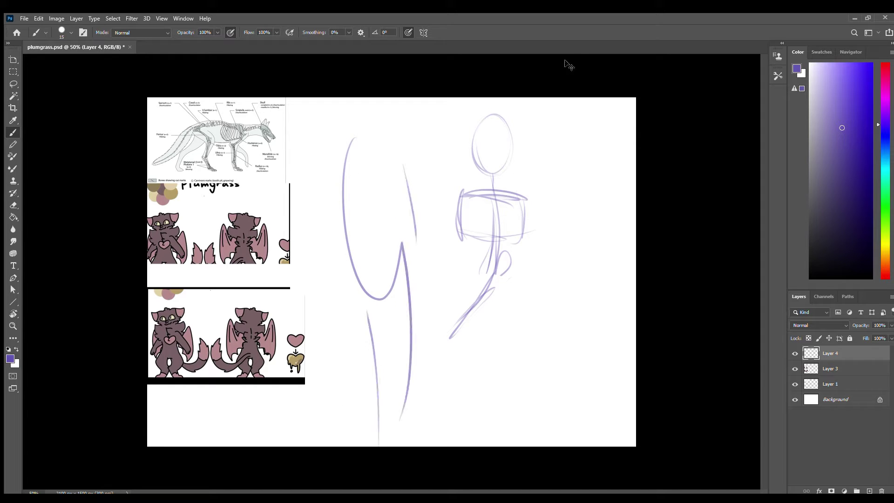
key("ctrl+z")
key("ctrl+z")
key("ctrl+z")
key("ctrl+z")
key("ctrl+z")
Draw curved face guidelines across the lower half of the head, extending past its outline
left_click_drag(470, 152, 535, 164)
key("ctrl+z")
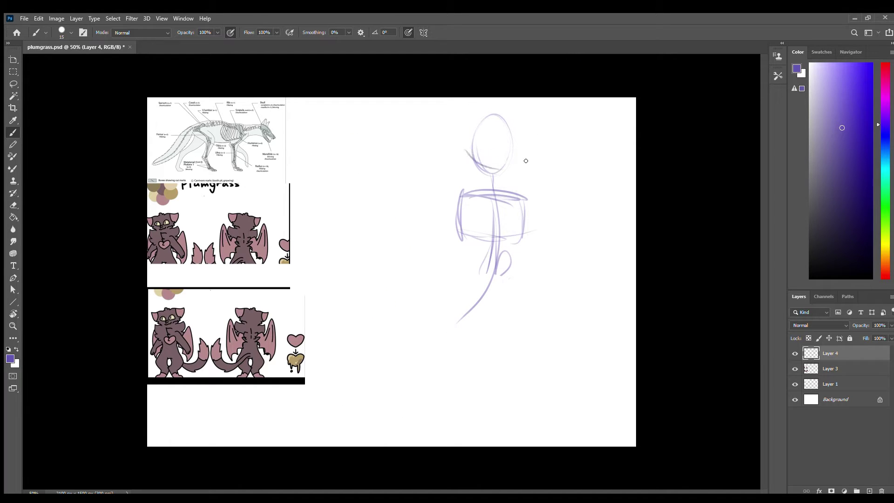
left_click_drag(471, 153, 536, 163)
Erase the torso box's corner and sketch a rounded ribcage with a shoulder joint and bent arm on one side
key("e")
mouse_move(466, 195)
left_mouse_down()
mouse_move(470, 233)
mouse_move(465, 222)
mouse_move(479, 241)
mouse_move(467, 208)
left_mouse_up()
key("b")
mouse_move(494, 184)
left_mouse_down()
mouse_move(461, 205)
mouse_move(459, 262)
left_mouse_up()
mouse_move(474, 157)
left_mouse_down()
mouse_move(512, 169)
mouse_move(513, 159)
left_mouse_up()
mouse_move(461, 256)
left_mouse_down()
mouse_move(459, 264)
mouse_move(488, 226)
mouse_move(459, 266)
left_mouse_up()
key("ctrl+z")
Sketch the opposite shoulder joint and a bent arm with its forearm angled back to the chest's center
mouse_move(525, 199)
left_mouse_down()
mouse_move(533, 207)
mouse_move(524, 201)
left_mouse_up()
mouse_move(531, 210)
left_mouse_down()
mouse_move(546, 266)
mouse_move(500, 229)
mouse_move(533, 247)
left_mouse_up()
key("ctrl+z")
mouse_move(529, 202)
left_mouse_down()
mouse_move(541, 231)
mouse_move(500, 229)
mouse_move(452, 251)
mouse_move(459, 262)
left_mouse_up()
key("ctrl+z")
key("ctrl+z")
key("ctrl+z")
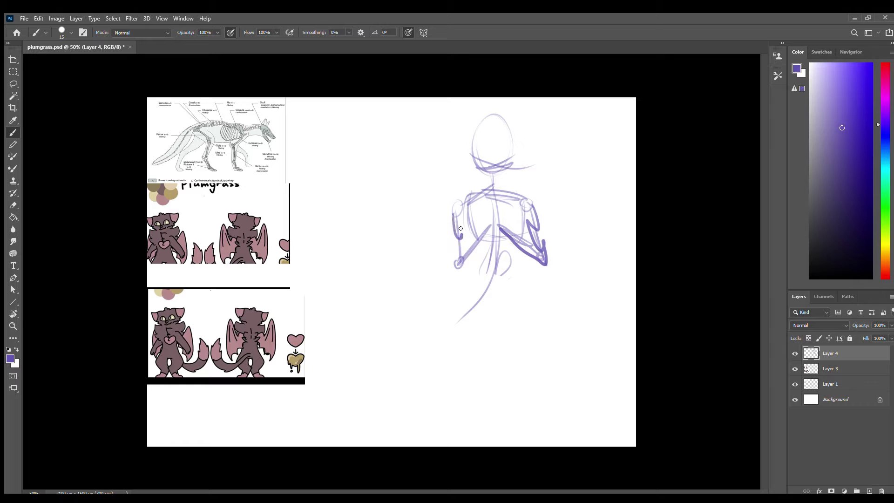
Reinforce the arm on the figure's left side with heavier strokes and sketch rounded hands meeting at the chest
left_click_drag(464, 224, 453, 273)
mouse_move(455, 275)
left_mouse_down()
mouse_move(499, 226)
mouse_move(503, 233)
left_mouse_up()
key("ctrl+z")
key("ctrl+z")
key("ctrl+z")
key("ctrl+z")
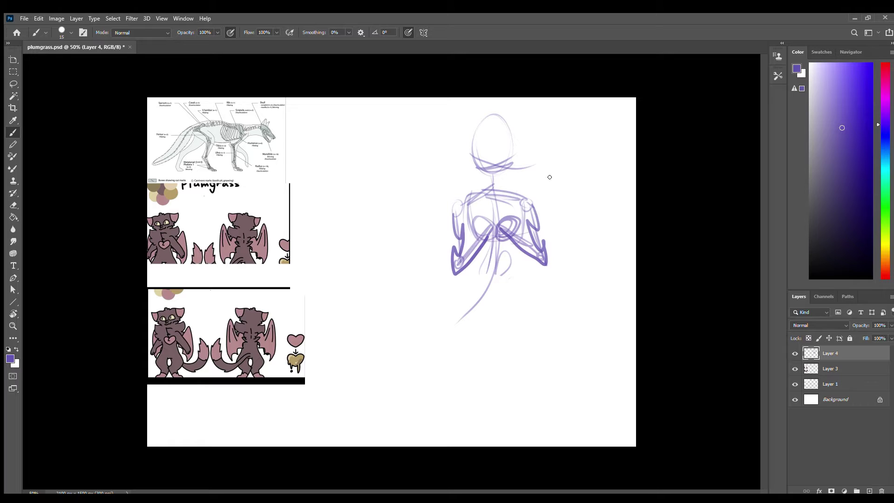
key("ctrl+z")
Sketch the top of the head, swept-out ears, jagged cheek fur, and fur tufts around the neck and shoulders
mouse_move(481, 116)
left_mouse_down()
mouse_move(517, 126)
mouse_move(485, 149)
mouse_move(480, 129)
mouse_move(525, 124)
mouse_move(519, 167)
left_mouse_up()
key("ctrl+z")
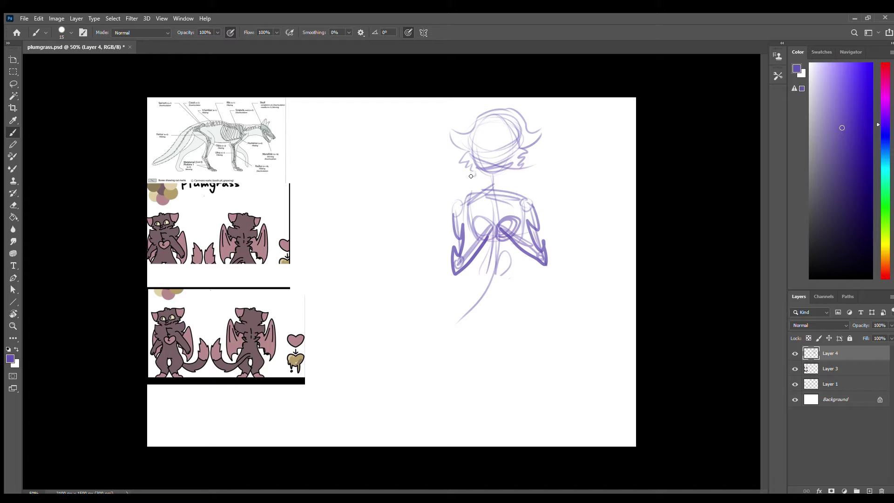
mouse_move(524, 174)
left_mouse_down()
mouse_move(536, 198)
mouse_move(484, 238)
left_mouse_up()
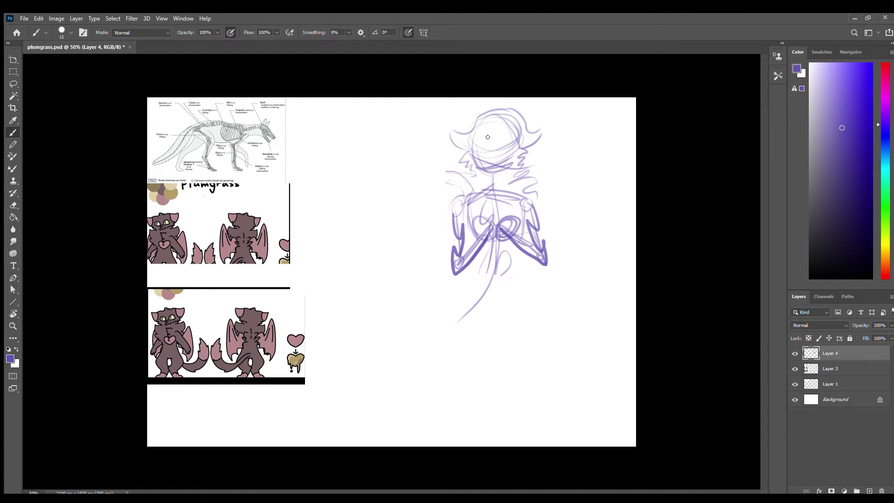
key("ctrl+z")
Try a long curling tail sweeping out from the hips beside the figure, and undo it
left_click_drag(524, 265, 620, 320)
key("ctrl+z")
mouse_move(504, 265)
left_mouse_down()
mouse_move(601, 303)
mouse_move(496, 311)
left_mouse_up()
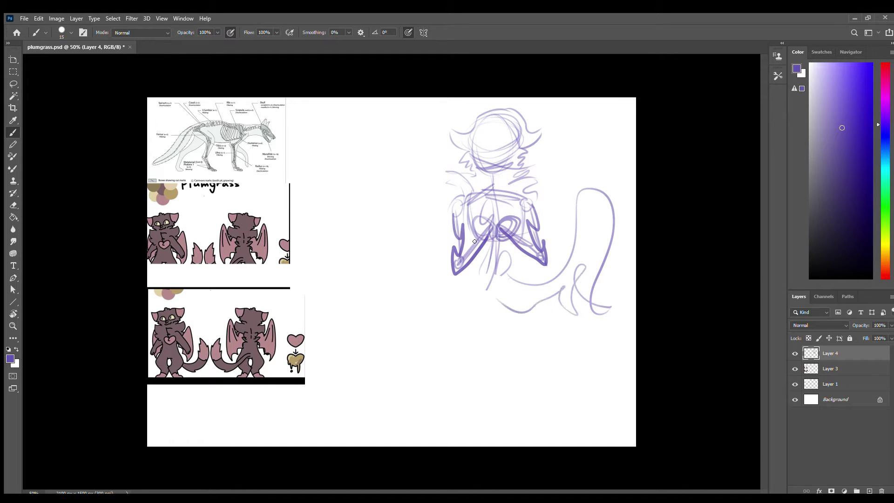
key("ctrl+z")
Sketch an oval pelvis below the waist, and undo a trial leg reaching diagonally down from it
mouse_move(513, 256)
left_mouse_down()
mouse_move(463, 278)
mouse_move(517, 311)
left_mouse_up()
mouse_move(484, 275)
left_mouse_down()
mouse_move(459, 300)
mouse_move(503, 317)
mouse_move(517, 303)
mouse_move(471, 278)
mouse_move(414, 336)
mouse_move(398, 391)
left_mouse_up()
key("ctrl+z")
key("ctrl+z")
key("ctrl+z")
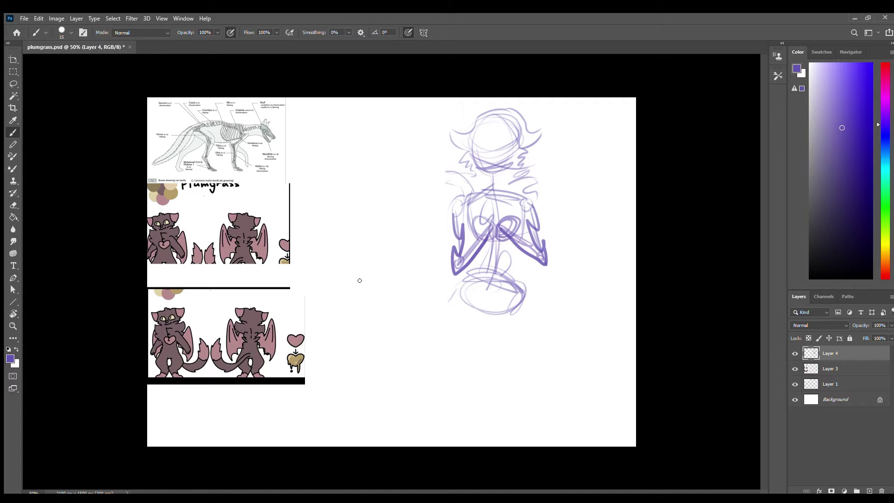
Draw a curved practice leg with a backward hock and a foot in the blank area beside the figure
mouse_move(348, 125)
left_mouse_down()
mouse_move(333, 237)
mouse_move(309, 256)
mouse_move(328, 173)
mouse_move(307, 285)
mouse_move(346, 298)
left_mouse_up()
key("ctrl+z")
Try curved leg strokes running down from the pelvis on the figure, and undo them
left_click_drag(463, 285, 427, 401)
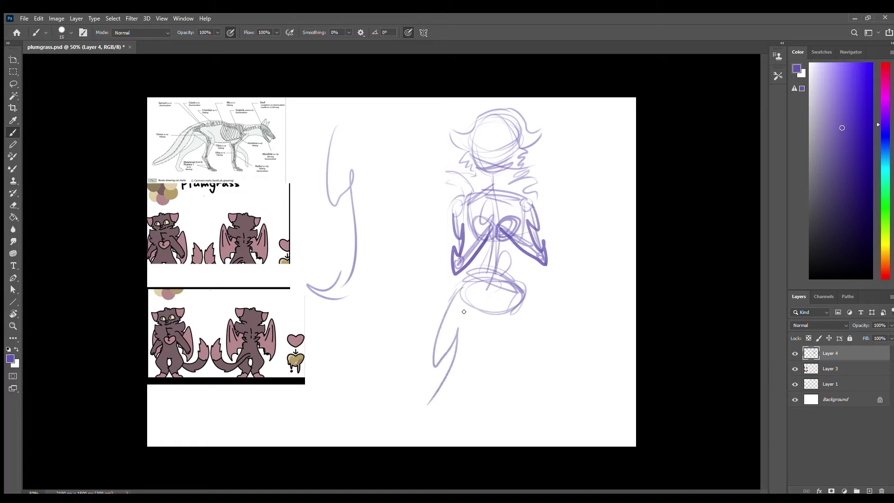
left_click_drag(464, 312, 382, 431)
key("ctrl+z")
key("ctrl+z")
mouse_move(468, 277)
left_mouse_down()
mouse_move(431, 328)
mouse_move(441, 322)
left_mouse_up()
key("ctrl+z")
key("ctrl+z")
Diagram a segmented leg with marked joints beside the figure, and sketch the figure's first leg in matching segments with a foot
mouse_move(370, 115)
left_mouse_down()
mouse_move(377, 138)
mouse_move(366, 168)
mouse_move(380, 190)
mouse_move(398, 195)
left_mouse_up()
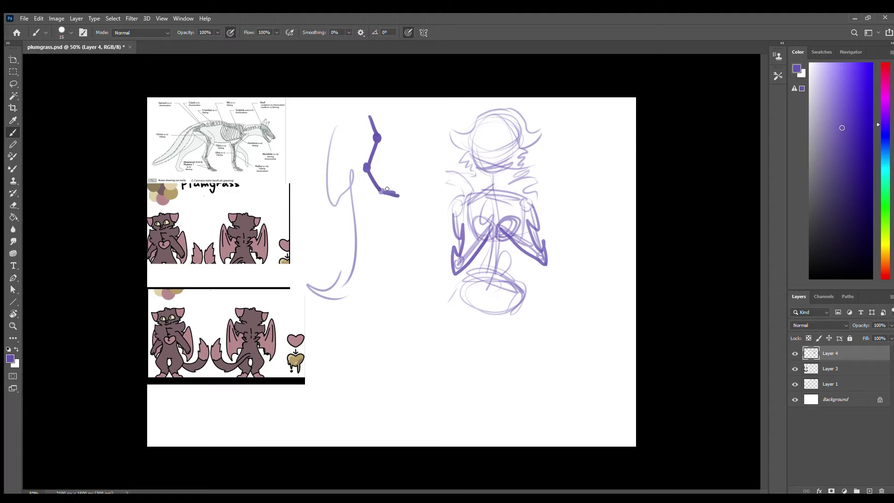
mouse_move(468, 288)
left_mouse_down()
mouse_move(423, 327)
mouse_move(430, 319)
mouse_move(454, 368)
mouse_move(444, 400)
mouse_move(420, 394)
mouse_move(421, 424)
mouse_move(438, 388)
left_mouse_up()
key("ctrl+z")
key("ctrl+z")
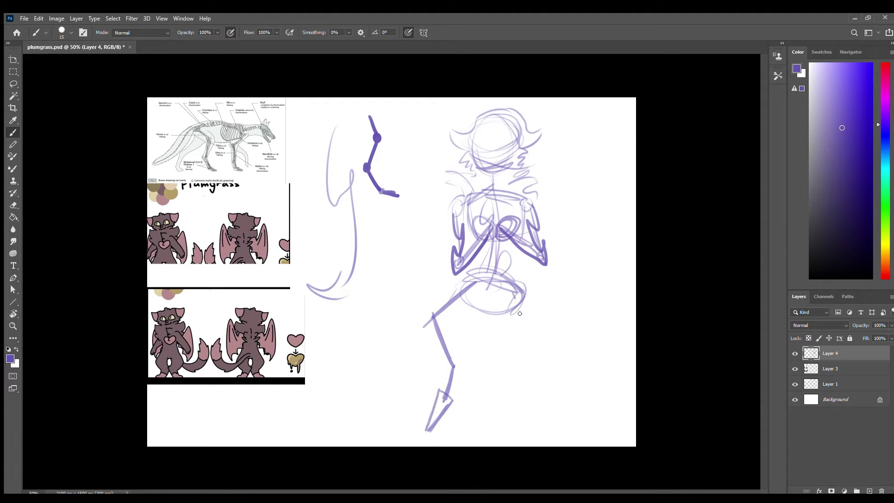
Sketch the second leg in straight segments from the opposite hip, ending in a curved foot
left_click_drag(512, 290, 531, 347)
key("ctrl+z")
mouse_move(512, 285)
left_mouse_down()
mouse_move(529, 331)
mouse_move(497, 368)
mouse_move(514, 429)
left_mouse_up()
left_click_drag(491, 401, 515, 433)
Erase the hands at the chest and redraw them clasped slightly lower, above the waist
key("e")
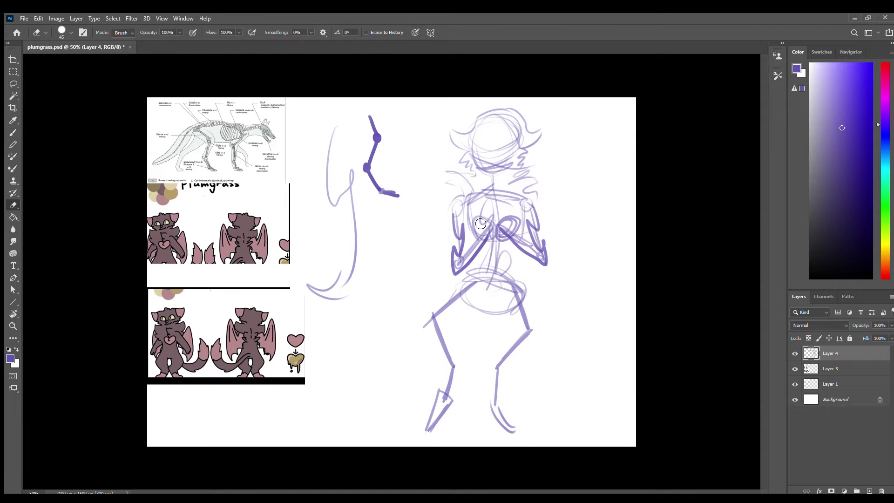
mouse_move(480, 223)
left_mouse_down()
mouse_move(511, 231)
mouse_move(491, 246)
mouse_move(501, 249)
mouse_move(496, 255)
mouse_move(486, 250)
left_mouse_up()
key("b")
key("ctrl+z")
key("ctrl+z")
key("ctrl+z")
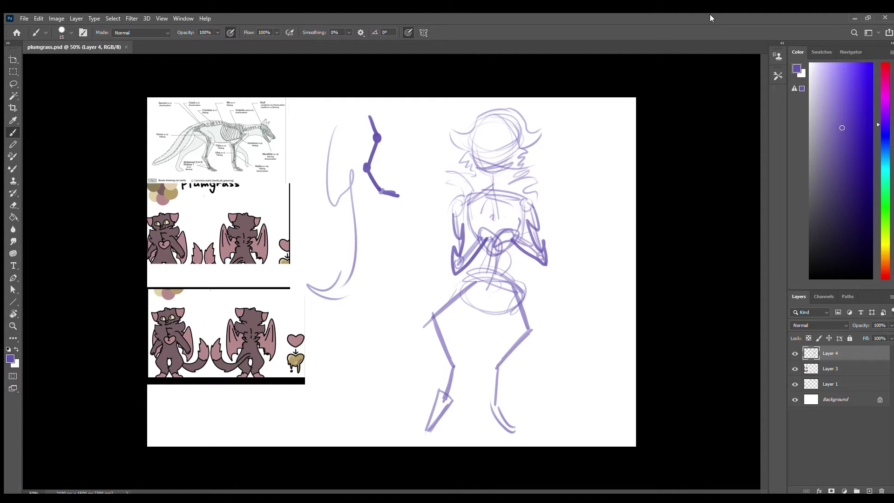
Try several tail curves sweeping out from the hip, and undo each one
left_click_drag(522, 280, 544, 318)
key("ctrl+z")
left_click_drag(512, 283, 617, 242)
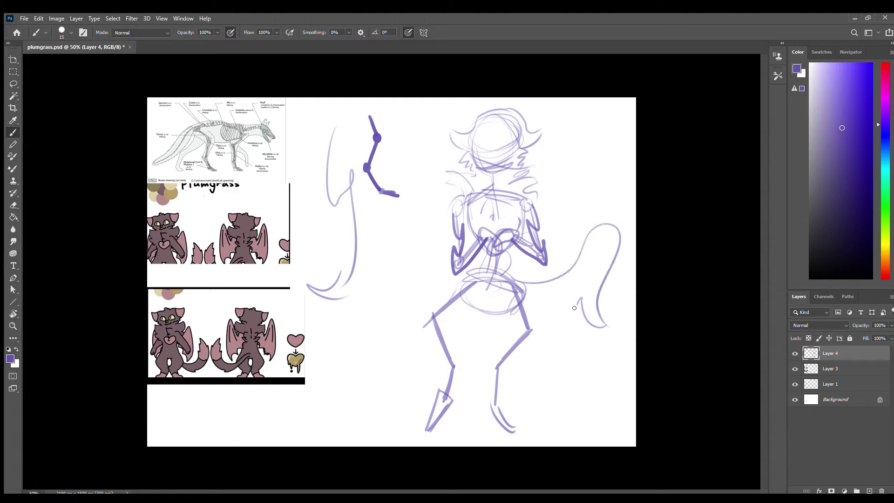
key("ctrl+z")
left_click_drag(529, 293, 596, 268)
key("ctrl+z")
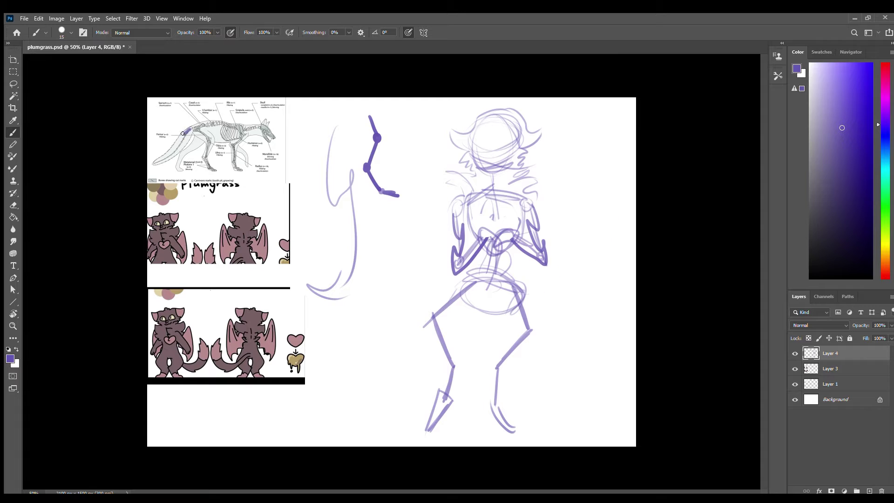
left_click_drag(511, 287, 614, 264)
key("ctrl+z")
left_click_drag(528, 284, 629, 205)
key("ctrl+z")
Sketch a thick tail sweeping out from the hip, curling up beside the head and ending in a drooping tuft
mouse_move(503, 291)
left_mouse_down()
mouse_move(610, 285)
mouse_move(608, 177)
mouse_move(614, 203)
left_mouse_up()
key("ctrl+z")
mouse_move(593, 161)
left_mouse_down()
mouse_move(612, 201)
mouse_move(601, 254)
mouse_move(627, 247)
mouse_move(552, 200)
mouse_move(575, 240)
mouse_move(506, 288)
left_mouse_up()
mouse_move(594, 178)
left_mouse_down()
mouse_move(586, 191)
mouse_move(603, 235)
mouse_move(533, 308)
mouse_move(520, 301)
left_mouse_up()
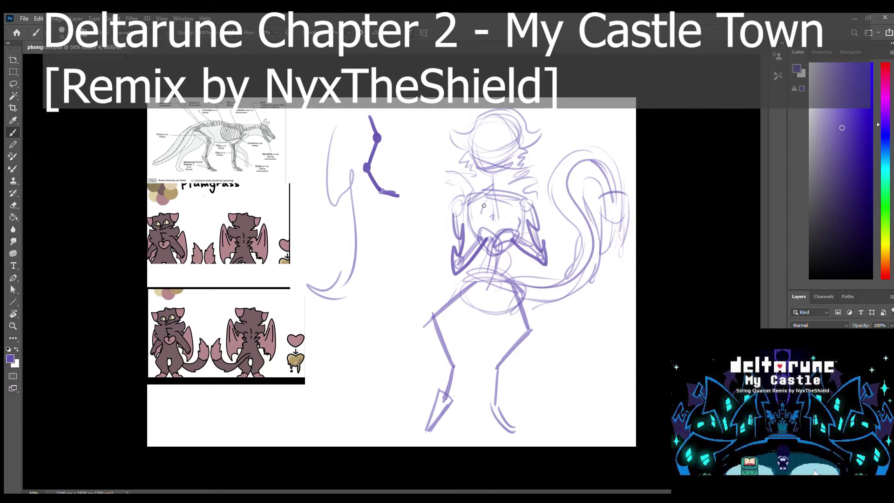
Sketch a folded wing behind the shoulder opposite the tail, with a tall pointed tip and a jagged lower edge
mouse_move(450, 190)
left_mouse_down()
mouse_move(471, 217)
mouse_move(443, 210)
left_mouse_up()
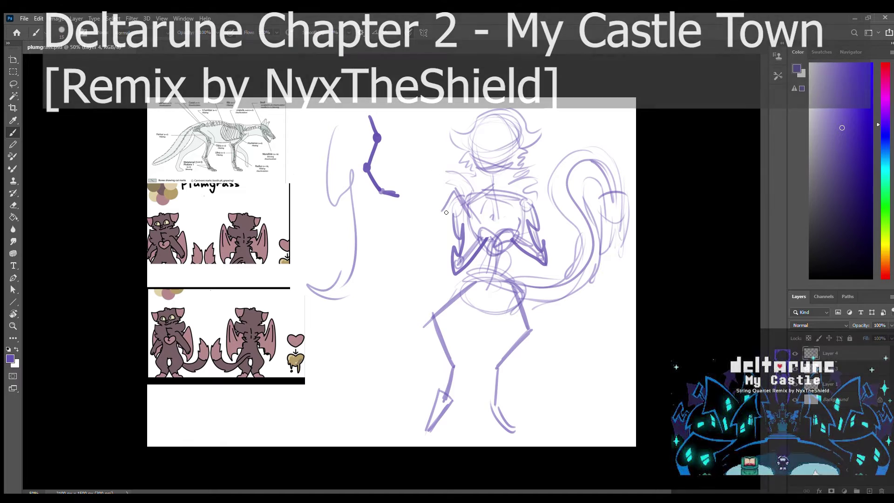
left_click_drag(430, 143, 443, 212)
left_click_drag(425, 150, 416, 233)
left_click_drag(421, 200, 412, 284)
left_click_drag(433, 224, 440, 294)
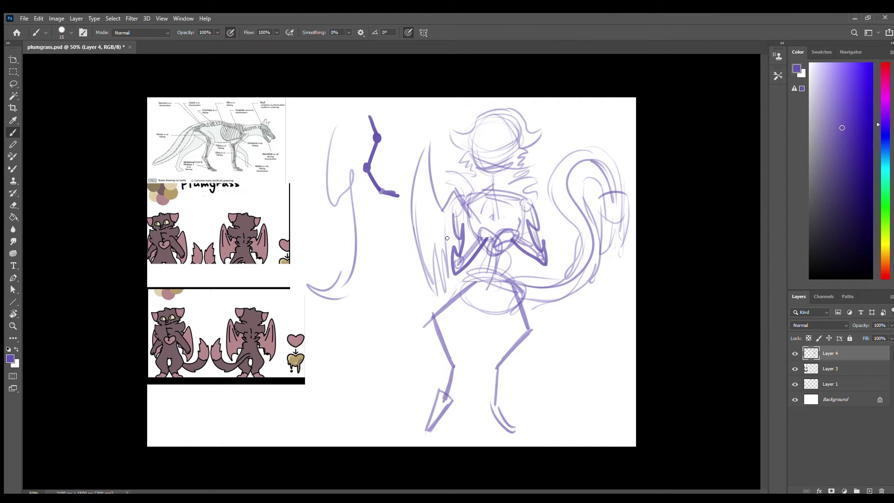
Sketch the upper edge and pointed tip of the second wing, rising from the shoulder on the tail side
left_click_drag(555, 148, 536, 219)
left_click_drag(558, 154, 543, 236)
key("ctrl+z")
key("ctrl+z")
left_click_drag(531, 205, 551, 189)
left_click_drag(561, 148, 545, 279)
key("ctrl+z")
left_click_drag(536, 238, 519, 271)
key("ctrl+z")
key("ctrl+z")
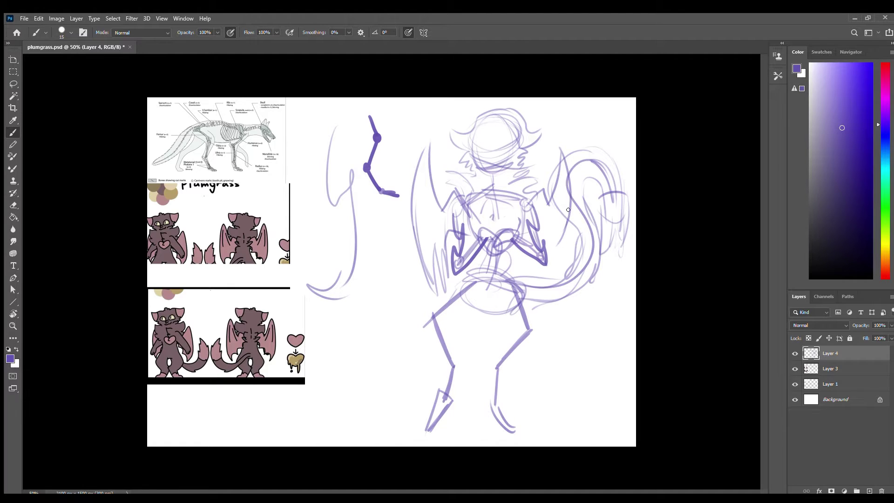
Draw the second wing's long outer edge and jagged lower edge behind the arm, and save the document
left_click_drag(571, 165, 548, 273)
left_click_drag(545, 237, 518, 244)
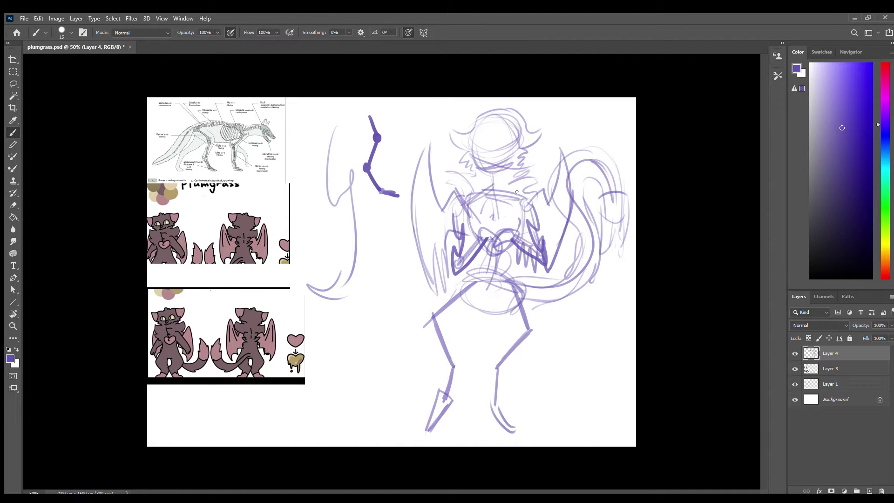
key("ctrl+z")
left_click_drag(563, 153, 546, 281)
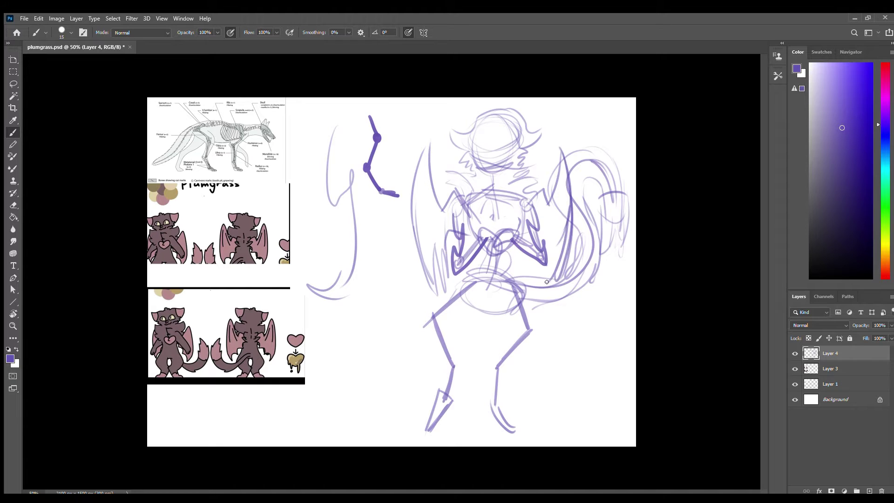
left_click_drag(548, 249, 514, 246)
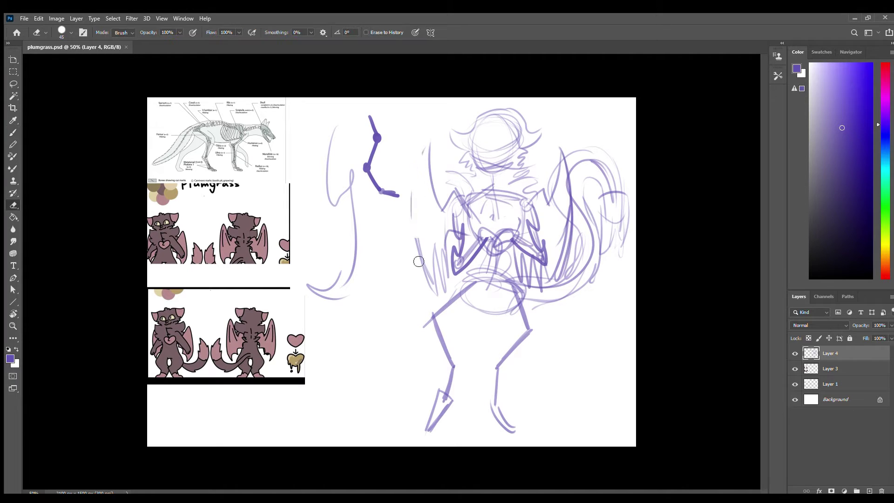
left_click_drag(575, 150, 554, 286)
key("ctrl+s")
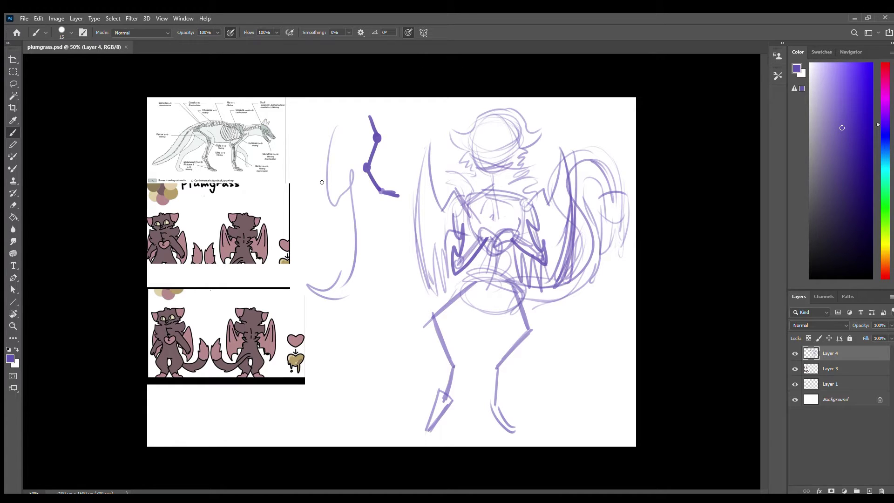
Sketch a small muzzle and a vertical center line on the lower face
left_click_drag(480, 160, 499, 166)
key("ctrl+z")
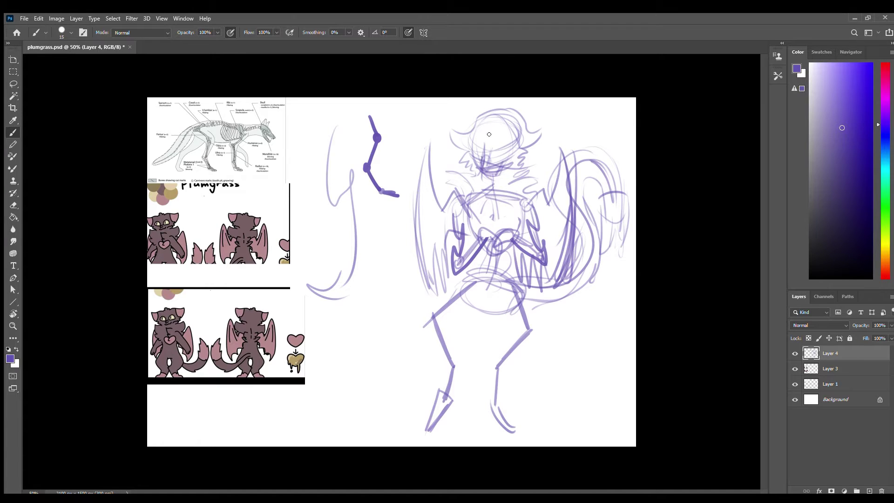
left_click_drag(483, 154, 491, 130)
Scale the whole sketch layer down and reposition it to leave room beneath the feet
key("l")
key("ctrl+t")
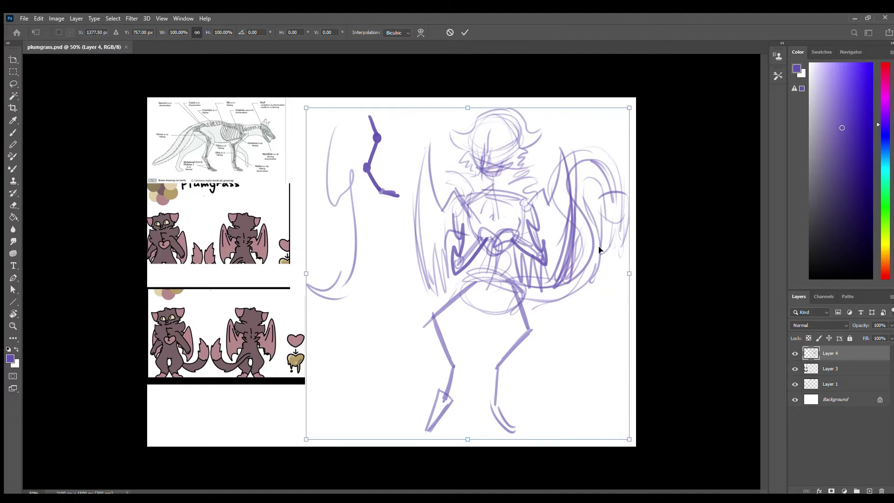
left_click_drag(634, 441, 575, 360)
left_click_drag(475, 199, 501, 217)
key("Return")
Select the leg farther from the tail with the Lasso and rotate it outward with Free Transform
mouse_move(434, 276)
left_mouse_down()
mouse_move(454, 386)
mouse_move(478, 265)
left_mouse_up()
key("ctrl+t")
mouse_move(408, 368)
left_mouse_down()
mouse_move(310, 468)
mouse_move(353, 470)
left_mouse_up()
key("ctrl+z")
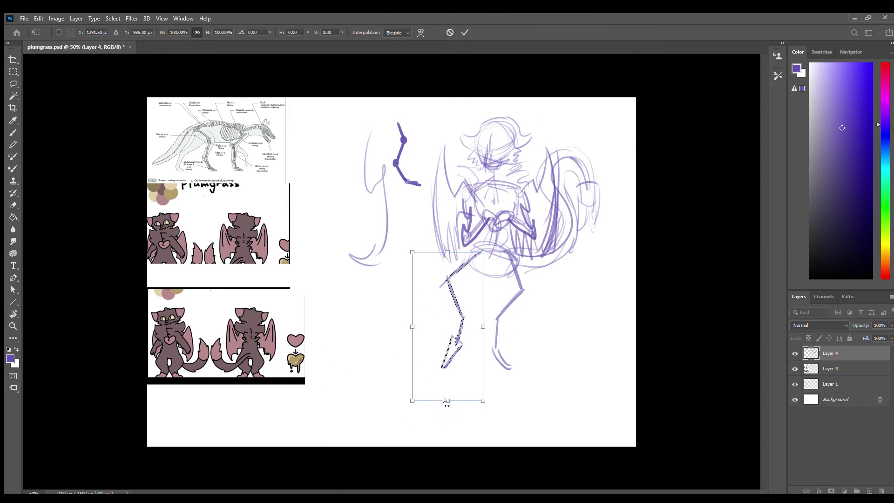
left_click_drag(448, 400, 405, 413)
key("Return")
Select the leg on the tail side, transform it to reach lower and farther outward, and deselect it
mouse_move(508, 251)
left_mouse_down()
mouse_move(536, 284)
mouse_move(510, 254)
left_mouse_up()
key("ctrl+t")
left_click_drag(514, 423, 539, 455)
key("Return")
key("ctrl+d")
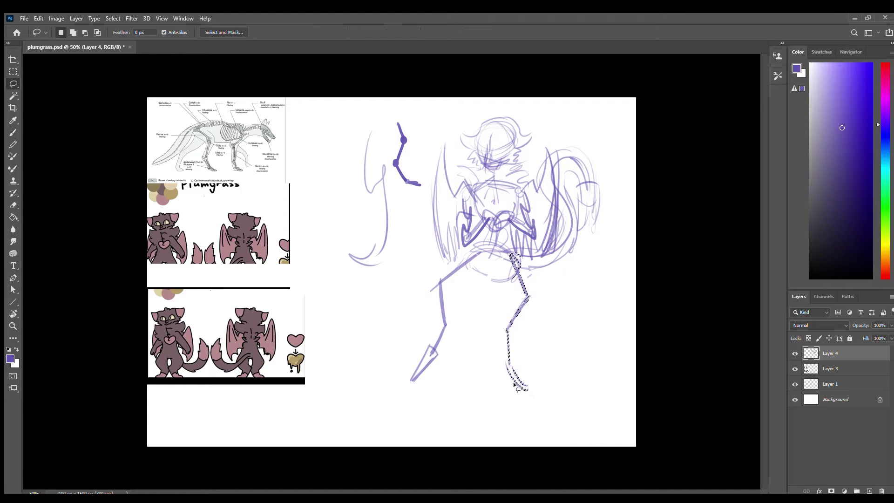
Enlarge the whole sketch proportionally with Free Transform and reposition it in the blank part of the canvas
key("ctrl+t")
left_click_drag(599, 246, 659, 254)
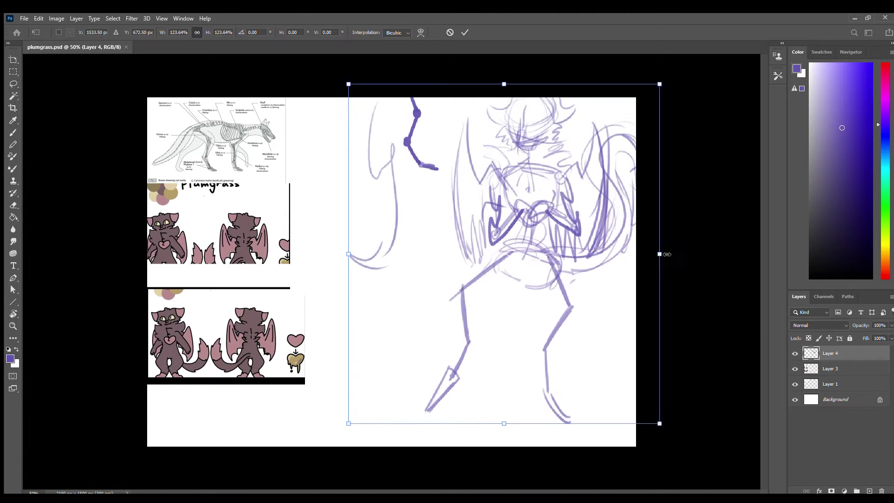
left_click_drag(613, 275, 543, 281)
left_click_drag(625, 248, 512, 290)
key("Return")
Set the sketch layer's opacity to 35% and rename it layer1sketch
scroll(493, 259, "up", 2)
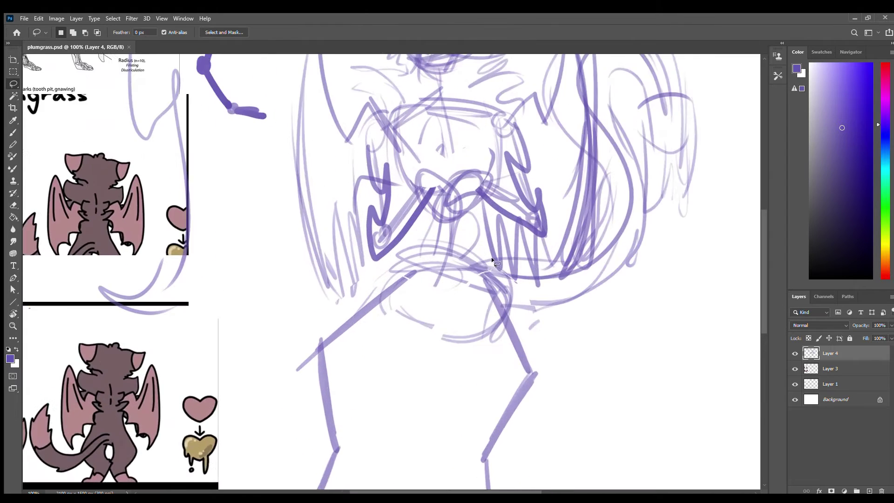
key("3")
key("5")
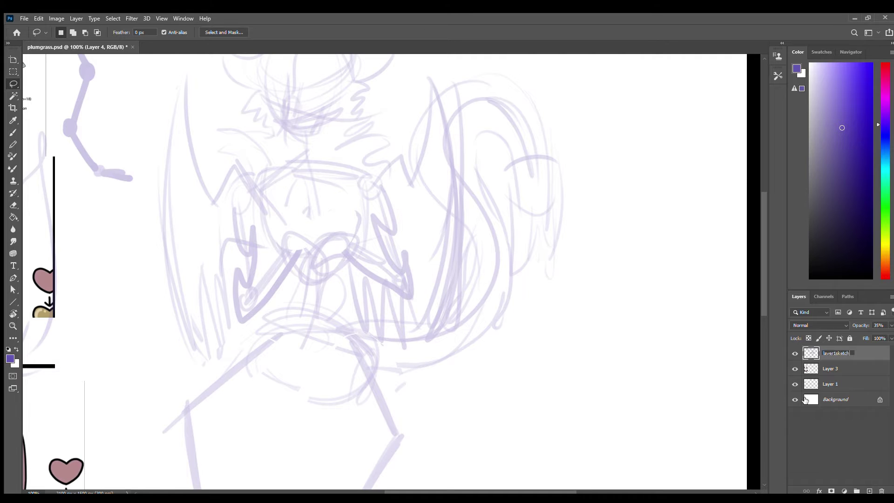
key("Return")
Add a new layer above layer1sketch and choose a saturated blue for the Brush
left_click(870, 491)
left_click(879, 149)
left_click(872, 124)
mouse_move(643, 92)
left_mouse_down()
mouse_move(572, 299)
mouse_move(664, 281)
left_mouse_up()
key("b")
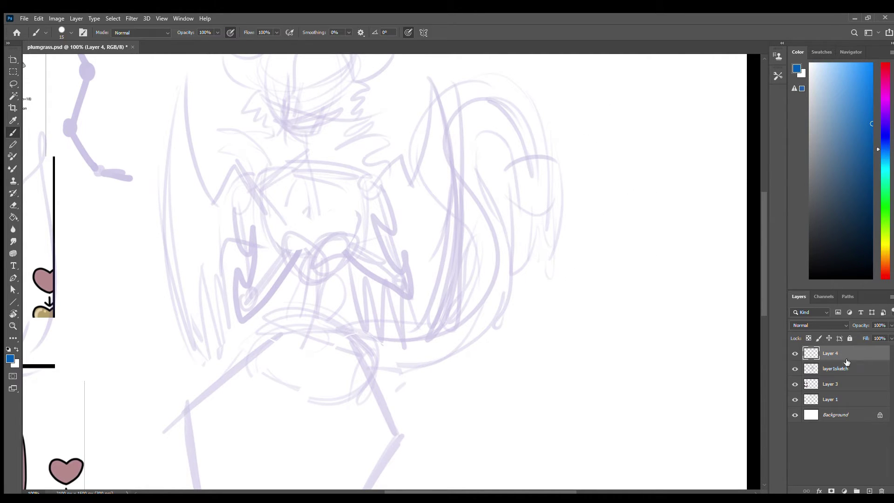
Try a blue outline of the top of the head and both pointed ears over the faded sketch
scroll(399, 149, "up", 3)
scroll(399, 149, "left", 3)
mouse_move(409, 142)
left_mouse_down()
mouse_move(340, 160)
mouse_move(375, 175)
left_mouse_up()
key("ctrl+z")
left_click_drag(345, 170, 371, 213)
left_click_drag(378, 183, 371, 213)
mouse_move(410, 139)
left_mouse_down()
mouse_move(475, 135)
mouse_move(493, 176)
mouse_move(520, 186)
mouse_move(494, 210)
left_mouse_up()
left_click_drag(522, 176, 480, 213)
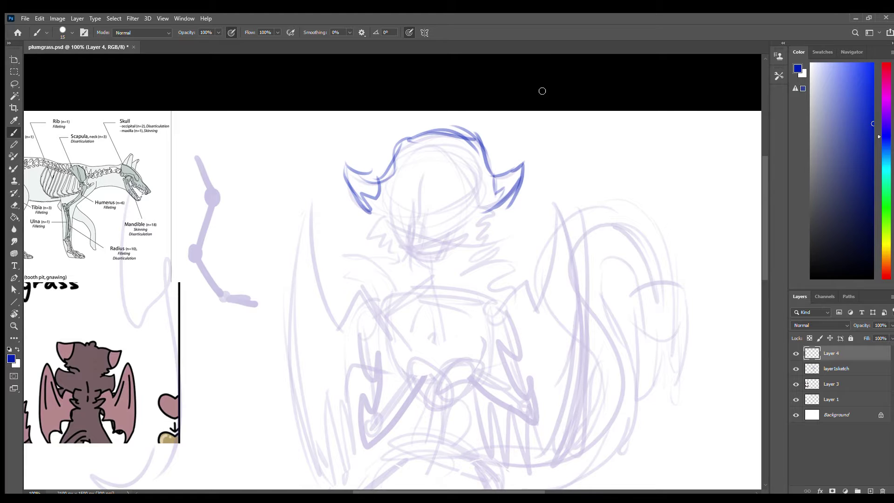
Try jagged blue cheek fur beneath both ears and a line down the face
mouse_move(382, 215)
left_mouse_down()
mouse_move(386, 256)
mouse_move(378, 245)
mouse_move(389, 258)
left_mouse_up()
key("ctrl+z")
left_click_drag(483, 210, 485, 239)
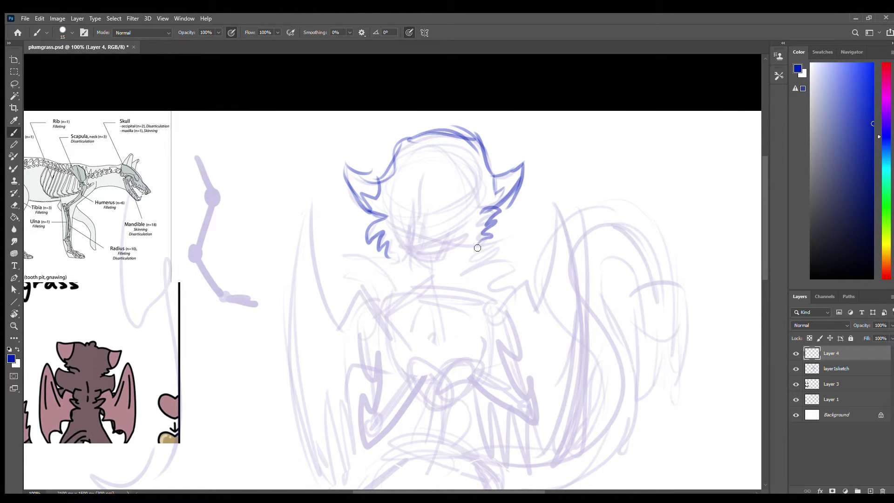
left_click_drag(425, 168, 410, 227)
key("ctrl+z")
Clear the blue head, ear and cheek fur outlines from the new layer
key("r")
key("e")
mouse_move(487, 223)
left_mouse_down()
mouse_move(440, 255)
mouse_move(345, 215)
mouse_move(439, 254)
mouse_move(480, 220)
mouse_move(378, 227)
mouse_move(480, 243)
left_mouse_up()
key("b")
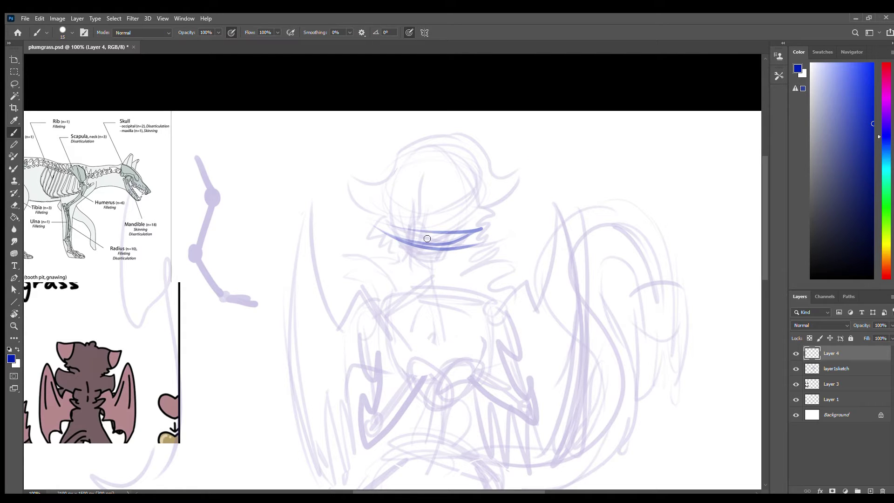
Draw blue face guidelines with curved horizontal lines, a vertical center line, and a rounded muzzle
key("ctrl+z")
mouse_move(422, 183)
left_mouse_down()
mouse_move(419, 228)
mouse_move(402, 246)
mouse_move(426, 262)
left_mouse_up()
key("ctrl+z")
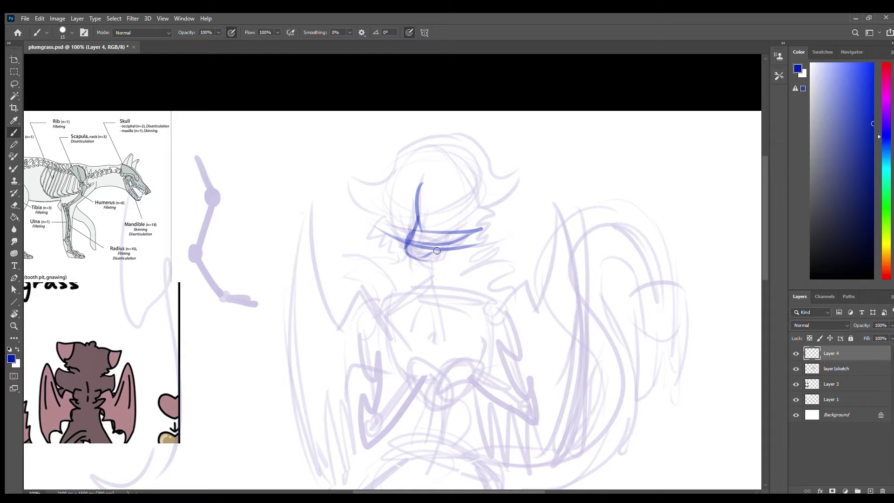
mouse_move(439, 228)
left_mouse_down()
mouse_move(440, 248)
mouse_move(427, 262)
mouse_move(415, 201)
left_mouse_up()
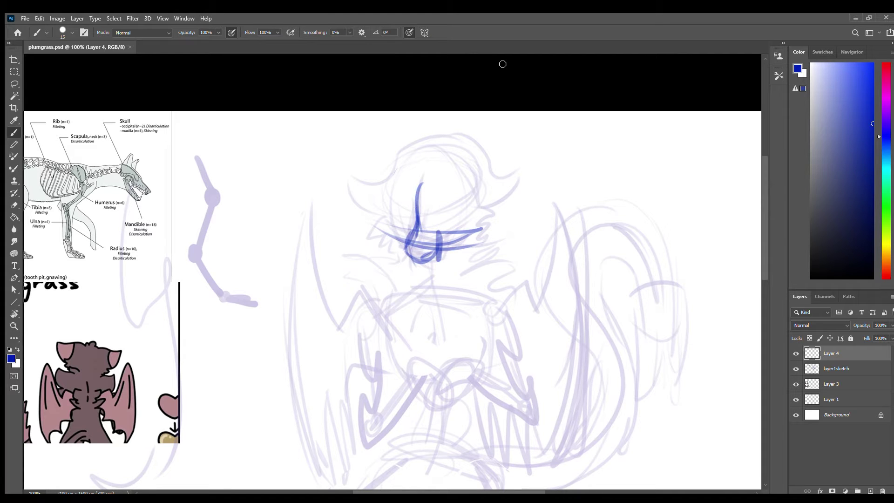
Draw a blue neck fur tuft to the left of the muzzle and mark the upper end of the face's center line
left_click_drag(395, 251, 344, 276)
left_click_drag(355, 283, 375, 271)
left_click(423, 183)
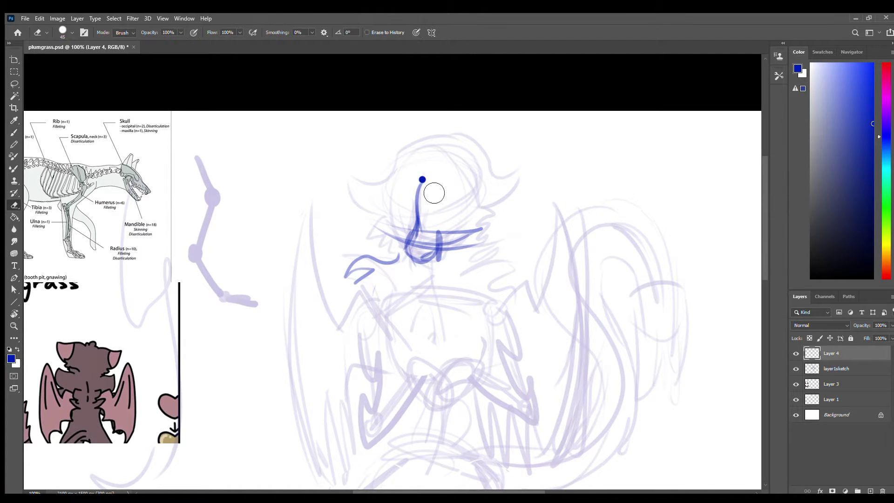
Sketch a small blue head study with a curved guideline beside the front-view reference character
left_click_drag(257, 227, 443, 240)
mouse_move(170, 378)
left_mouse_down()
mouse_move(136, 394)
mouse_move(186, 401)
mouse_move(171, 362)
mouse_move(193, 367)
left_mouse_up()
key("ctrl+z")
Sketch a blue eye study with a straight brow line in the blank area beside the reference sheet
left_click_drag(389, 362, 422, 362)
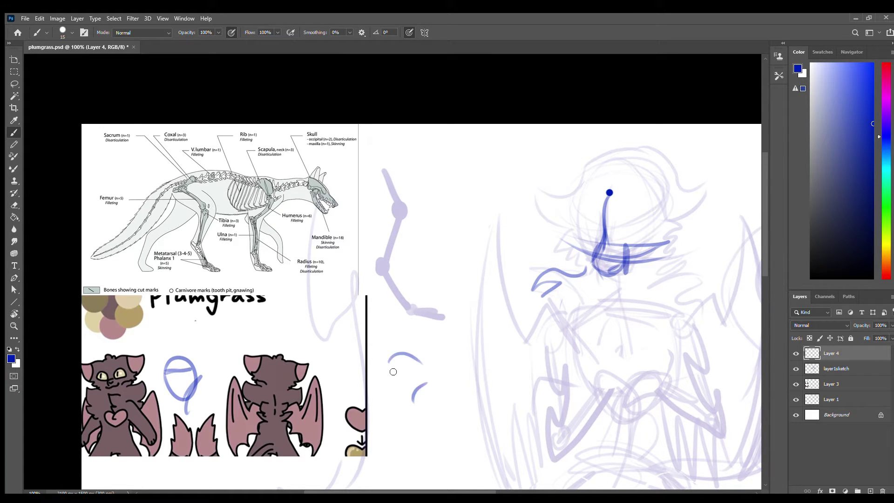
key("ctrl+z")
key("ctrl+z")
key("ctrl+z")
key("ctrl+z")
mouse_move(387, 373)
left_mouse_down()
mouse_move(419, 375)
mouse_move(428, 364)
mouse_move(410, 404)
left_mouse_up()
key("ctrl+z")
left_click_drag(392, 395, 411, 382)
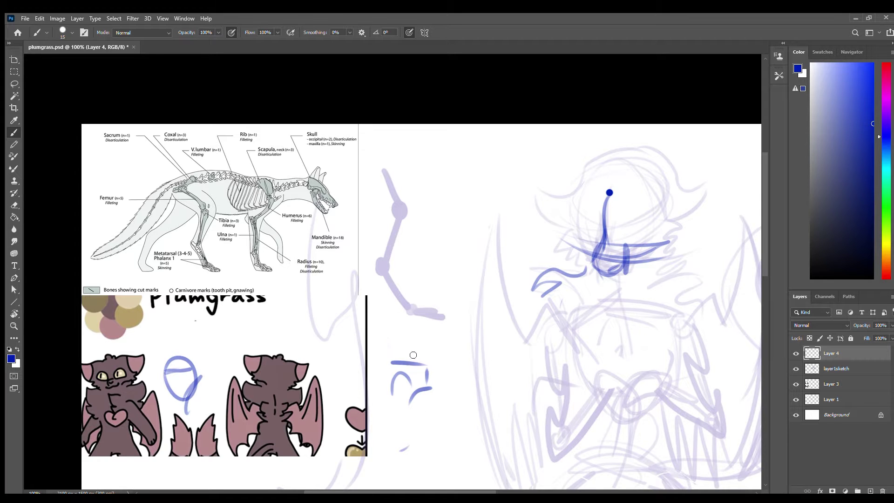
left_click_drag(433, 386, 405, 413)
Draw a blue eye with an iris to the right of the face's center line
left_click_drag(517, 285, 379, 317)
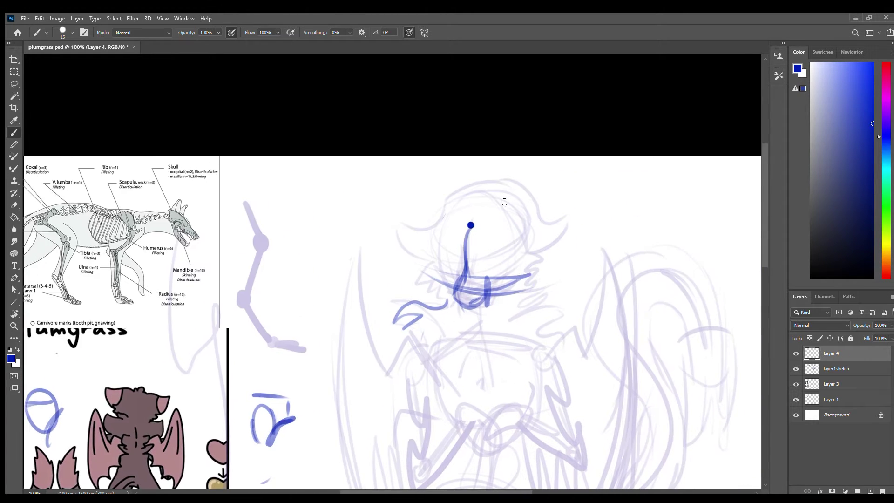
scroll(485, 249, "down", 1)
key("ctrl+z")
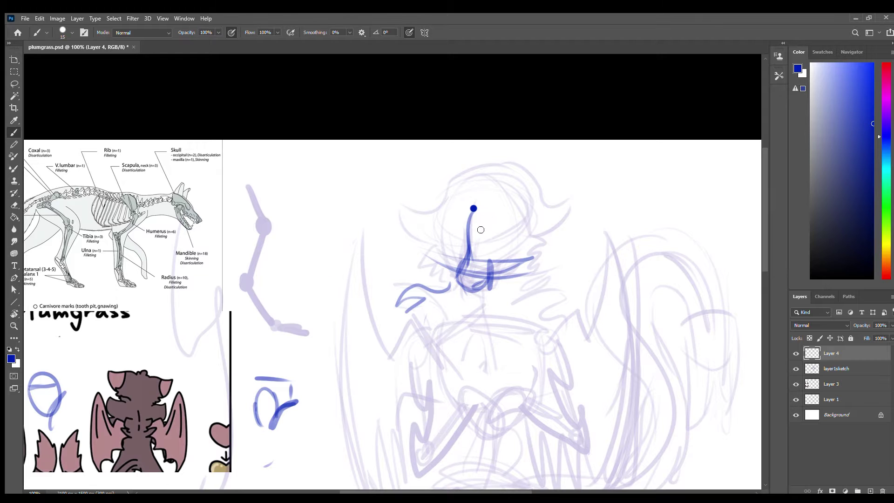
left_click_drag(488, 218, 511, 216)
key("ctrl+z")
mouse_move(486, 226)
left_mouse_down()
mouse_move(506, 239)
mouse_move(498, 235)
left_mouse_up()
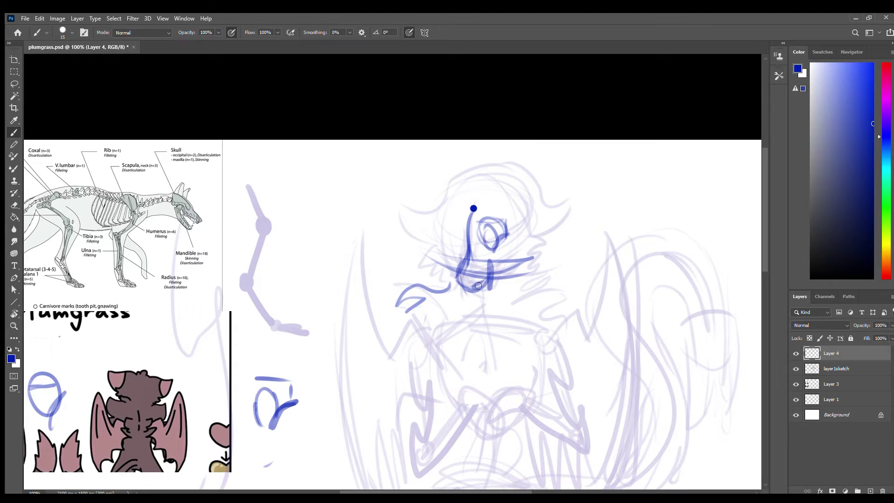
Erase the right part of the muzzle outline and touch up its remaining left curve
key("e")
key("b")
mouse_move(458, 291)
left_mouse_down()
mouse_move(468, 267)
mouse_move(477, 280)
mouse_move(458, 283)
mouse_move(472, 287)
mouse_move(633, 259)
mouse_move(572, 177)
mouse_move(565, 200)
left_mouse_up()
key("ctrl+z")
key("ctrl+z")
key("ctrl+z")
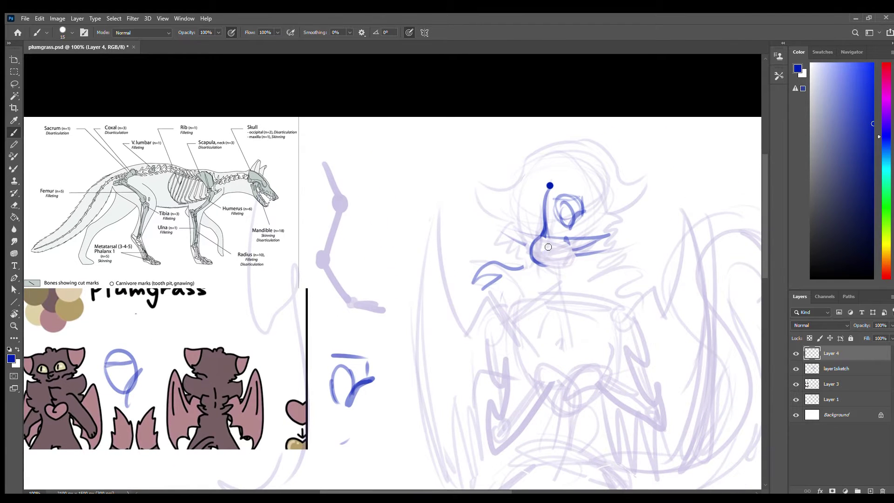
left_click_drag(581, 127, 572, 158)
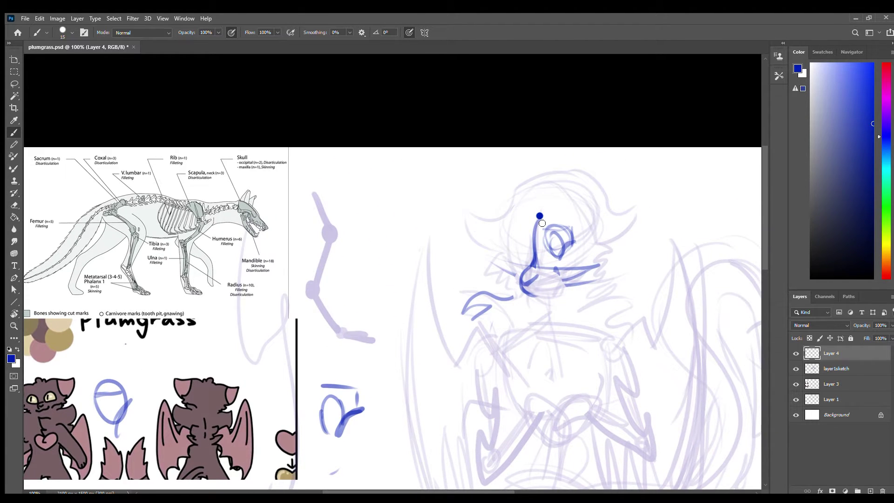
Clean up the right eye and draw a matching narrower eye on the other side of the center line
key("e")
left_click_drag(523, 233, 549, 236)
key("b")
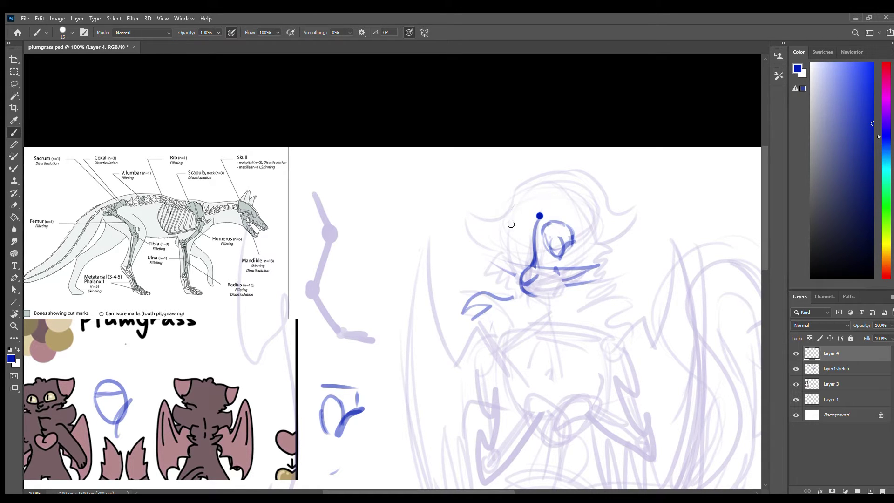
left_click_drag(564, 242, 575, 234)
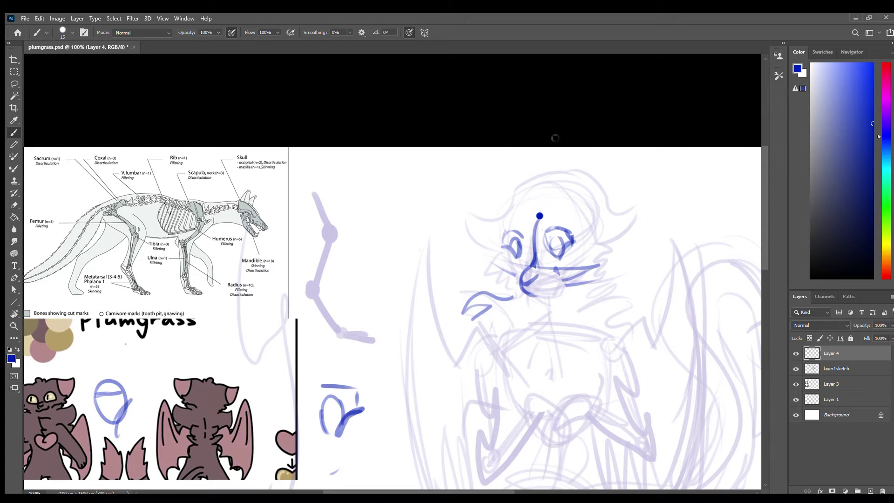
Delete both blue eyes from the face using Lasso selections
key("l")
mouse_move(492, 248)
left_mouse_down()
mouse_move(524, 225)
mouse_move(492, 247)
left_mouse_up()
key("Delete")
left_click_drag(554, 206, 552, 207)
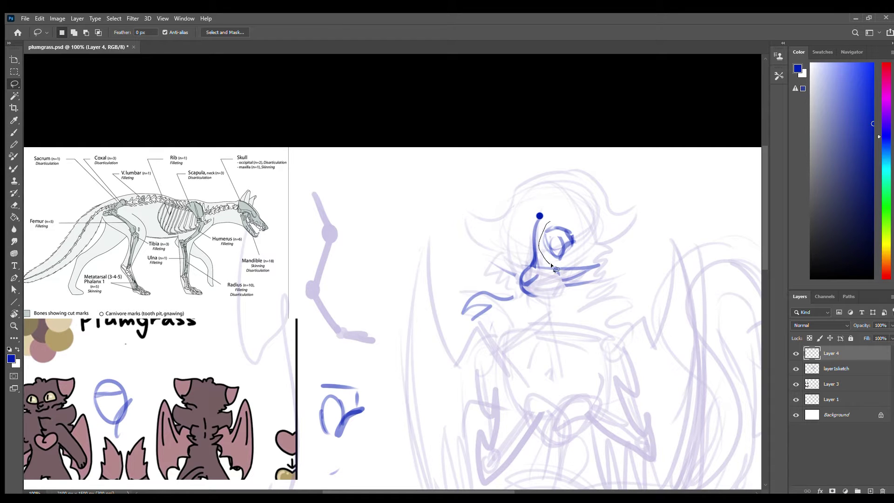
key("Delete")
key("ctrl+d")
Rework the left neck fur into separate curved tufts running from the muzzle down toward the shoulder
key("b")
mouse_move(577, 244)
left_mouse_down()
mouse_move(586, 251)
mouse_move(487, 192)
left_mouse_up()
key("ctrl+z")
key("ctrl+z")
key("ctrl+z")
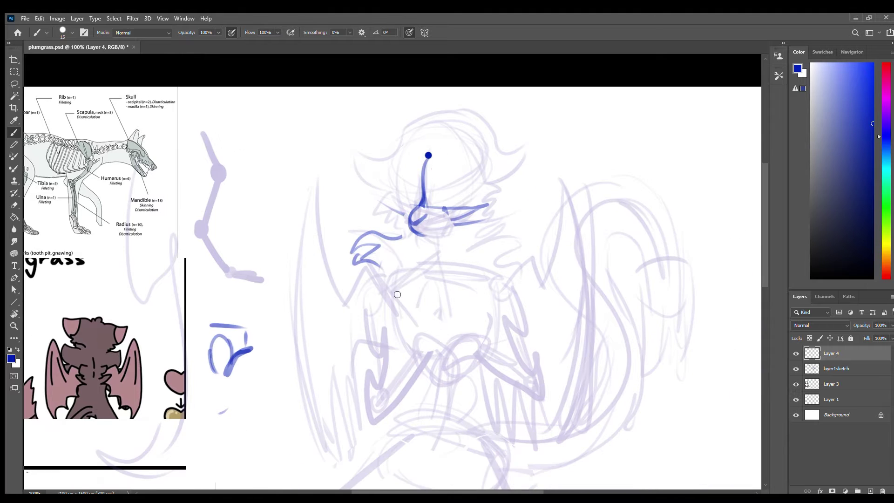
left_click_drag(384, 269, 373, 321)
key("ctrl+z")
key("e")
mouse_move(410, 230)
left_mouse_down()
mouse_move(358, 247)
mouse_move(377, 258)
mouse_move(362, 236)
left_mouse_up()
key("b")
mouse_move(373, 254)
left_mouse_down()
mouse_move(395, 261)
mouse_move(451, 239)
mouse_move(456, 211)
left_mouse_up()
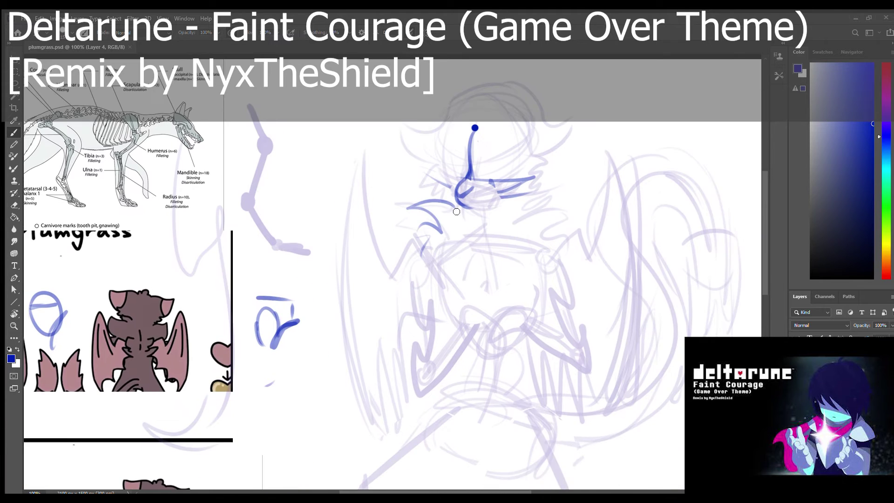
Outline the left shoulder tuft and both edges of the left upper arm in blue over the faded sketch
mouse_move(429, 240)
left_mouse_down()
mouse_move(435, 256)
mouse_move(409, 319)
left_mouse_up()
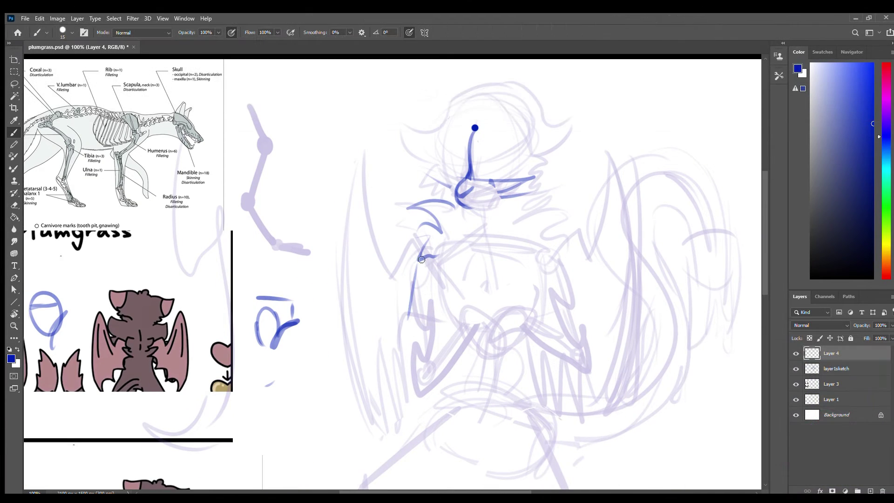
mouse_move(422, 260)
left_mouse_down()
mouse_move(403, 389)
mouse_move(427, 421)
mouse_move(474, 341)
mouse_move(418, 382)
mouse_move(442, 280)
left_mouse_up()
key("ctrl+z")
left_click_drag(424, 391, 443, 301)
key("ctrl+z")
left_click_drag(429, 361, 445, 297)
Outline the raised left forearm and its downward-bent paw in front of the chest
left_click_drag(478, 337, 499, 368)
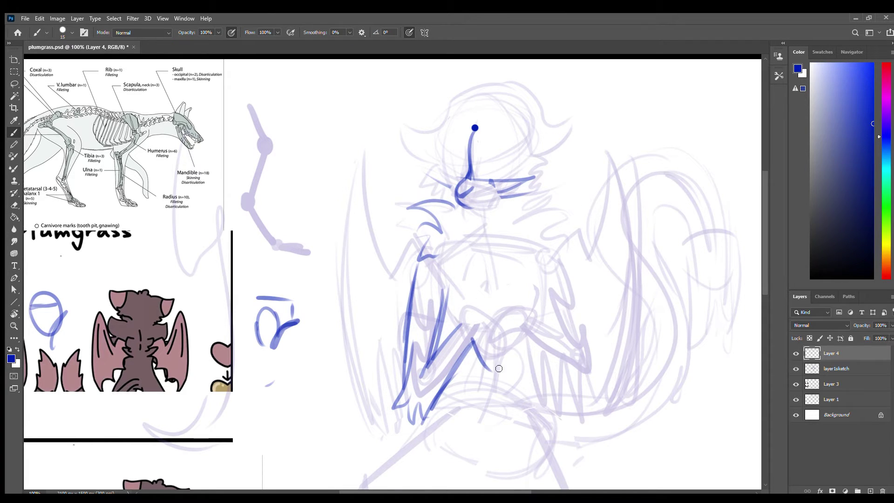
left_click_drag(471, 307, 501, 363)
left_click_drag(489, 326, 450, 333)
Erase the old face and muzzle lines and draw a straight vertical center line crossed by a curved lower guideline
key("e")
mouse_move(464, 149)
left_mouse_down()
mouse_move(565, 189)
mouse_move(459, 177)
mouse_move(550, 179)
left_mouse_up()
key("b")
key("ctrl+z")
mouse_move(485, 226)
left_mouse_down()
mouse_move(484, 90)
mouse_move(481, 214)
left_mouse_up()
key("ctrl+z")
key("ctrl+z")
key("ctrl+z")
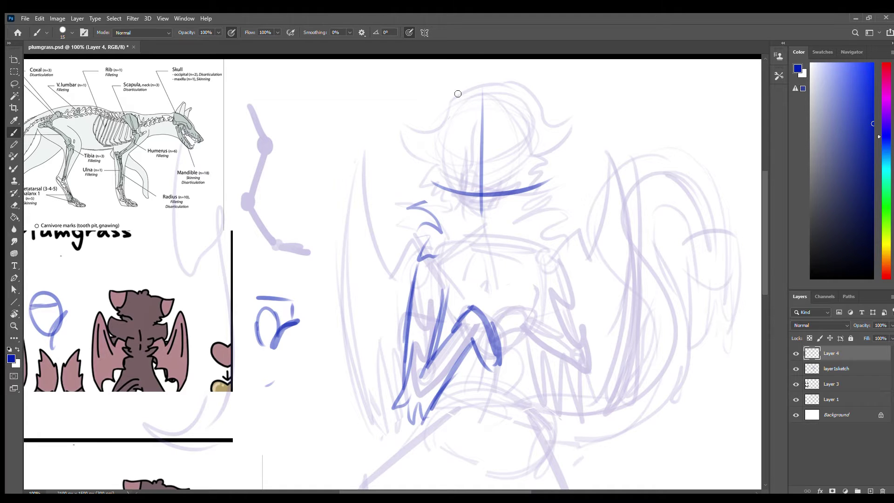
Outline the top of the head with an inner oval, both pointed ears, and jagged cheek fur on each side
mouse_move(458, 94)
left_mouse_down()
mouse_move(533, 100)
mouse_move(433, 119)
mouse_move(401, 108)
left_mouse_up()
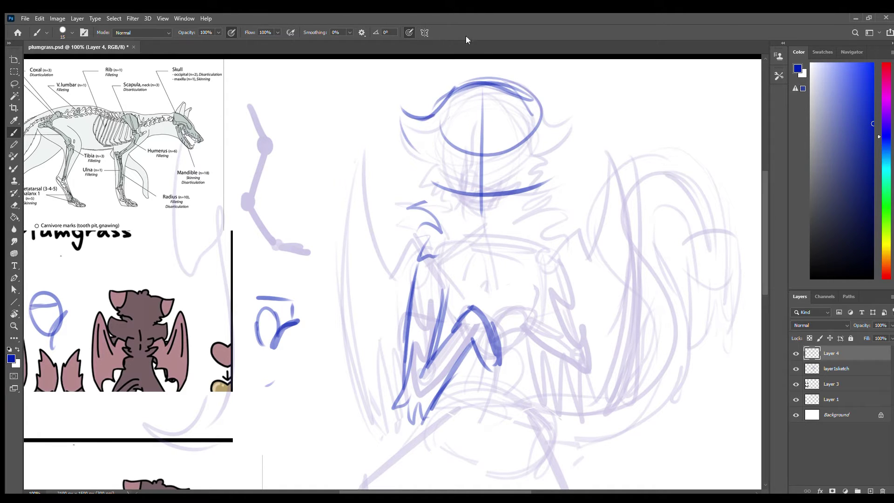
left_click_drag(421, 150, 426, 205)
key("ctrl+z")
left_click_drag(419, 152, 433, 179)
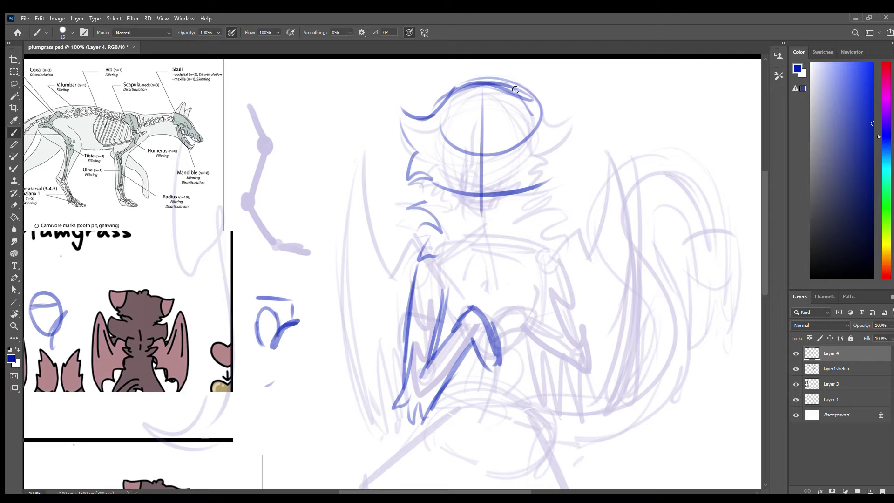
mouse_move(516, 89)
left_mouse_down()
mouse_move(569, 94)
mouse_move(550, 145)
mouse_move(561, 160)
mouse_move(548, 181)
left_mouse_up()
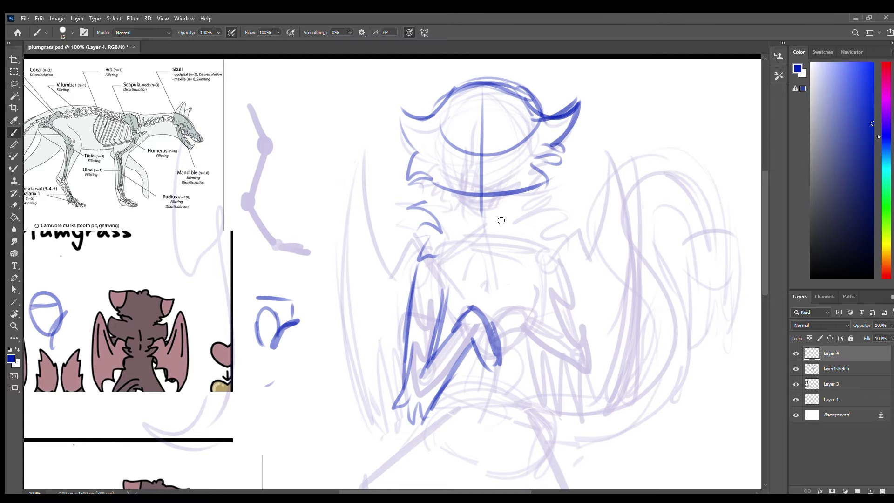
Add jagged blue neck fur tufts beneath the cheeks on both sides of the neck
scroll(433, 139, "up", 1)
scroll(418, 186, "down", 1)
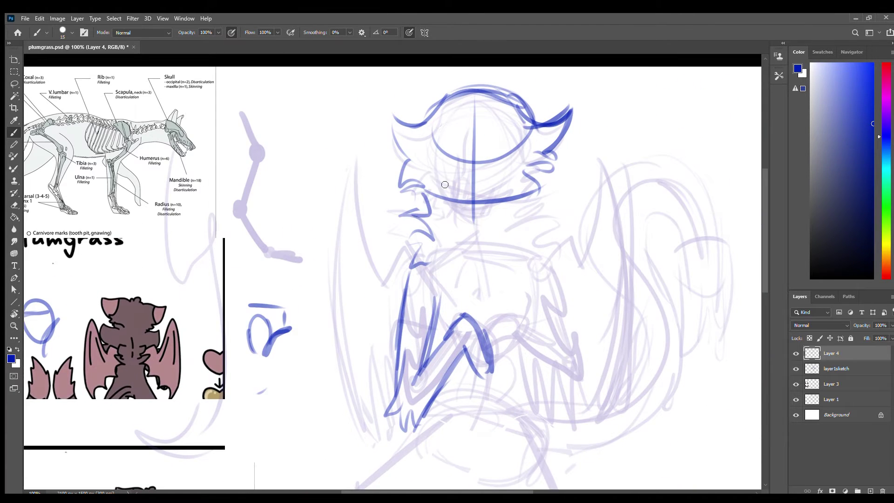
left_click_drag(418, 187, 411, 214)
mouse_move(538, 185)
left_mouse_down()
mouse_move(530, 210)
mouse_move(557, 214)
left_mouse_up()
left_click_drag(559, 215, 529, 224)
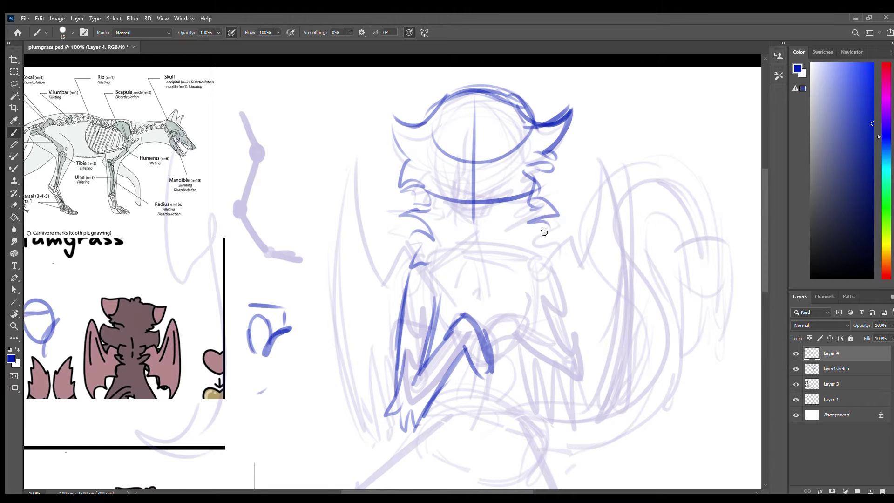
Outline the outer edge of the right arm from the shoulder down to the elbow
scroll(553, 255, "up", 1)
mouse_move(549, 263)
left_mouse_down()
mouse_move(528, 266)
mouse_move(570, 370)
left_mouse_up()
scroll(553, 255, "down", 1)
left_click_drag(573, 361, 506, 354)
key("ctrl+z")
left_click_drag(557, 329, 576, 378)
key("ctrl+z")
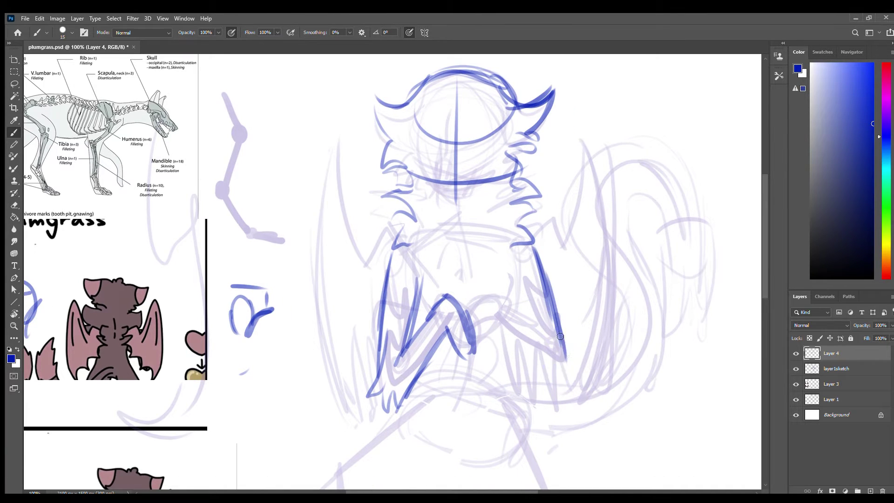
Draw the right elbow and both edges of the right forearm rising toward the chest
left_click_drag(559, 336, 580, 376)
left_click_drag(510, 347, 543, 364)
left_click_drag(494, 334, 559, 378)
left_click_drag(510, 308, 564, 356)
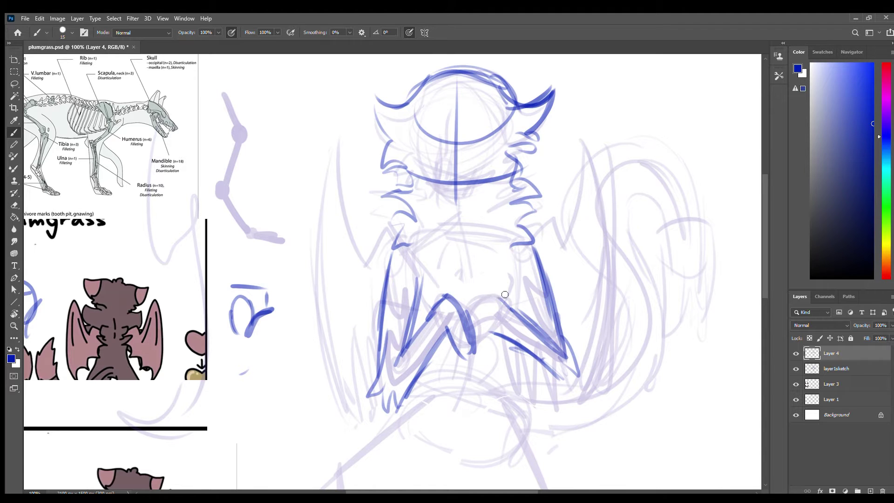
Draw the bent right paw, the elbow fur, and the inner edge of the right upper arm
mouse_move(505, 295)
left_mouse_down()
mouse_move(480, 326)
mouse_move(477, 361)
left_mouse_up()
key("ctrl+z")
mouse_move(534, 248)
left_mouse_down()
mouse_move(567, 366)
mouse_move(559, 387)
left_mouse_up()
key("ctrl+z")
left_click_drag(518, 269, 540, 335)
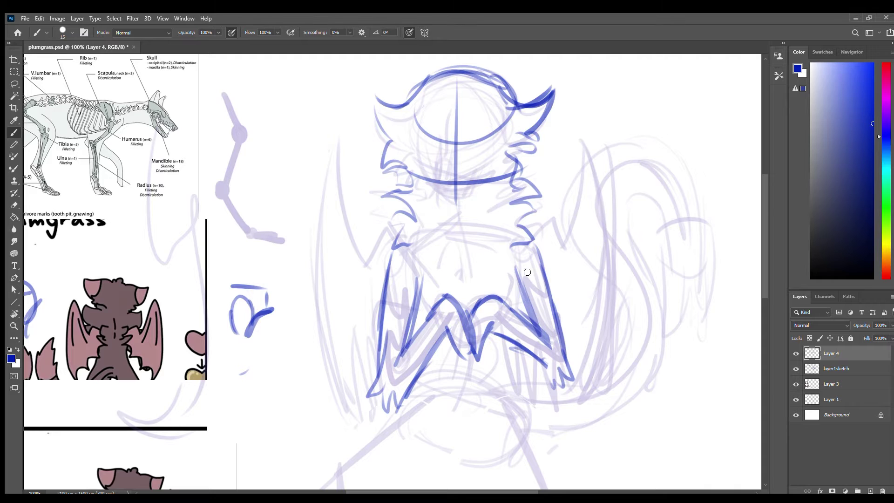
left_click_drag(514, 272, 534, 271)
Erase the overlapping paw lines and redraw the two paws clasped together with rounded fingers in front of the chest
key("e")
left_click_drag(510, 324, 480, 344)
key("b")
mouse_move(507, 328)
left_mouse_down()
mouse_move(454, 317)
mouse_move(482, 296)
left_mouse_up()
key("ctrl+z")
mouse_move(487, 328)
left_mouse_down()
mouse_move(499, 340)
mouse_move(494, 351)
left_mouse_up()
left_click_drag(495, 307, 482, 358)
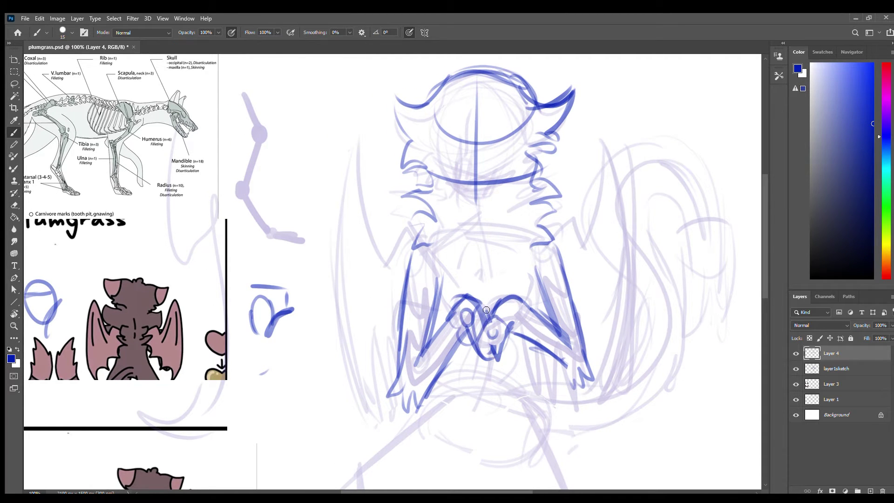
mouse_move(470, 298)
left_mouse_down()
mouse_move(493, 323)
mouse_move(513, 327)
mouse_move(517, 347)
left_mouse_up()
left_click_drag(517, 347, 496, 295)
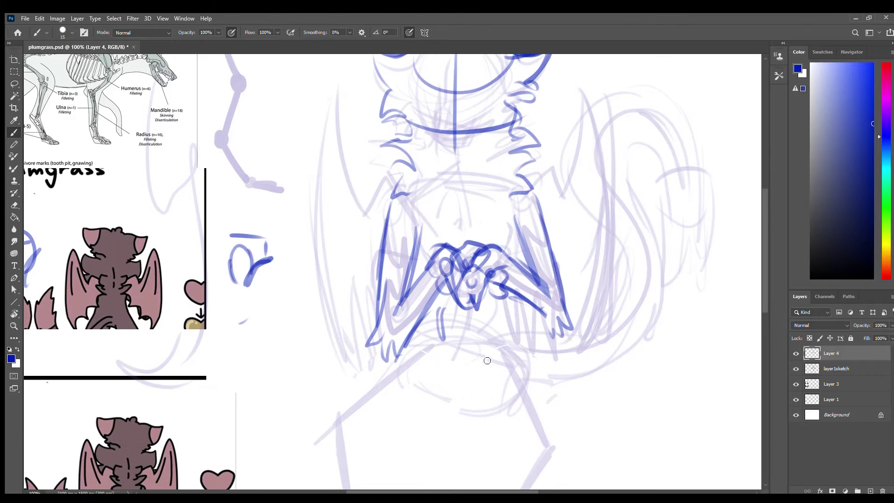
Try waist strokes below the paws and a small rounded muzzle with a nose on the face guidelines
left_click_drag(479, 336, 475, 331)
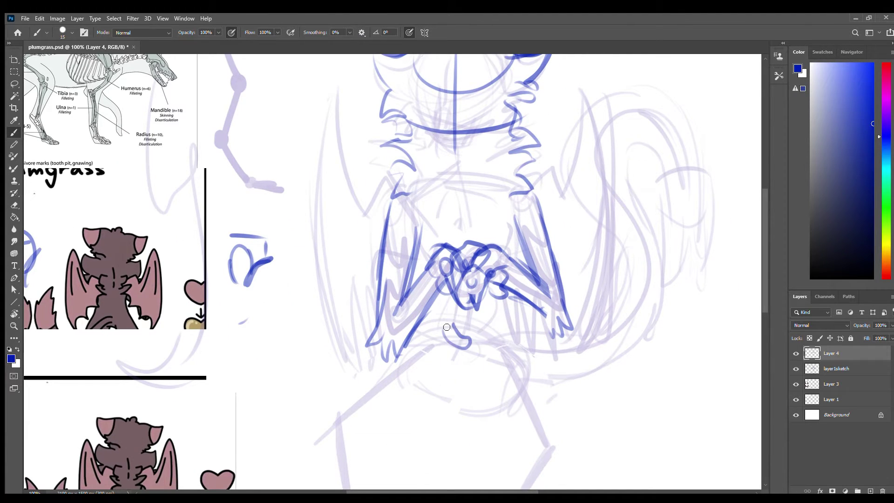
mouse_move(530, 103)
left_mouse_down()
mouse_move(499, 200)
mouse_move(523, 196)
left_mouse_up()
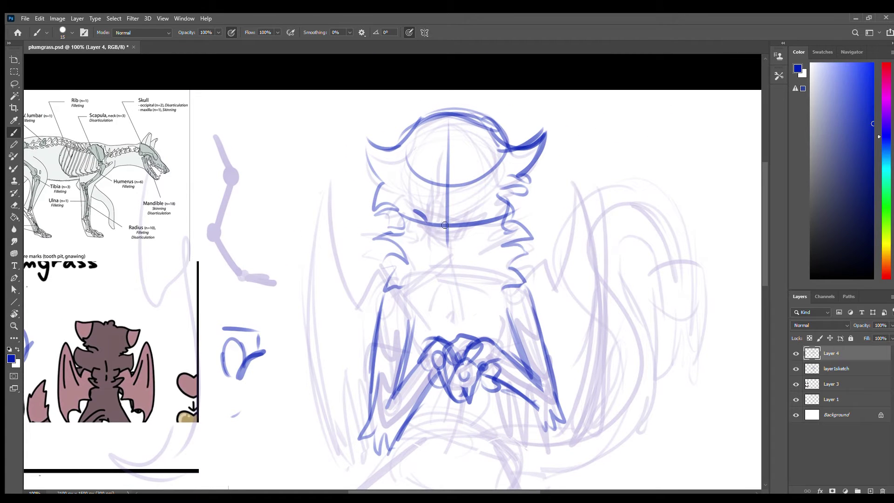
key("ctrl+z")
left_click_drag(433, 223, 442, 244)
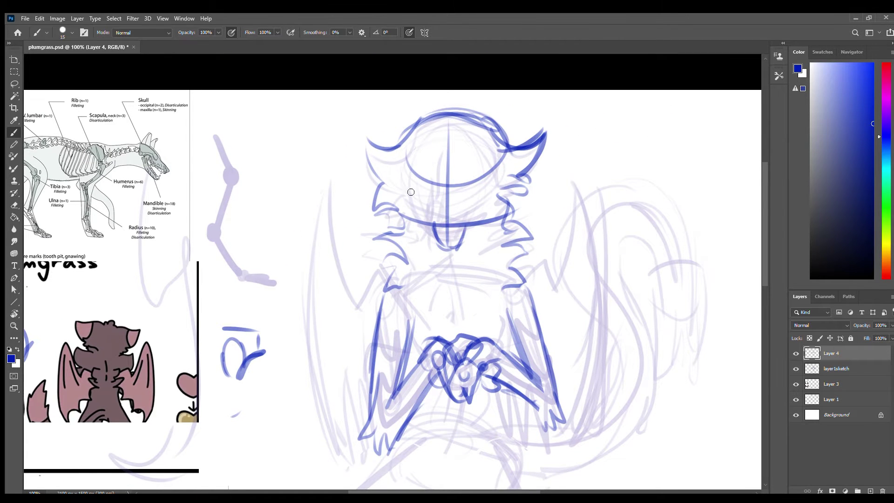
left_click_drag(411, 192, 387, 198)
key("ctrl+z")
mouse_move(416, 225)
left_mouse_down()
mouse_move(426, 253)
mouse_move(440, 235)
left_mouse_up()
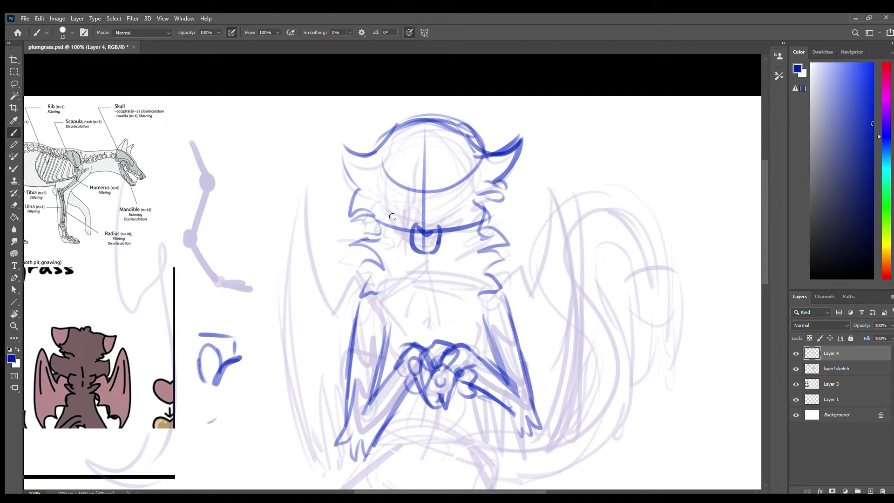
key("ctrl+z")
left_click_drag(392, 217, 404, 232)
Undo the trial muzzle and nose strokes back to the bare face guidelines
mouse_move(395, 201)
left_mouse_down()
mouse_move(414, 203)
mouse_move(416, 224)
mouse_move(436, 227)
mouse_move(422, 242)
mouse_move(436, 226)
left_mouse_up()
key("ctrl+z")
key("ctrl+z")
key("ctrl+z")
key("ctrl+z")
key("ctrl+z")
key("ctrl+z")
key("ctrl+z")
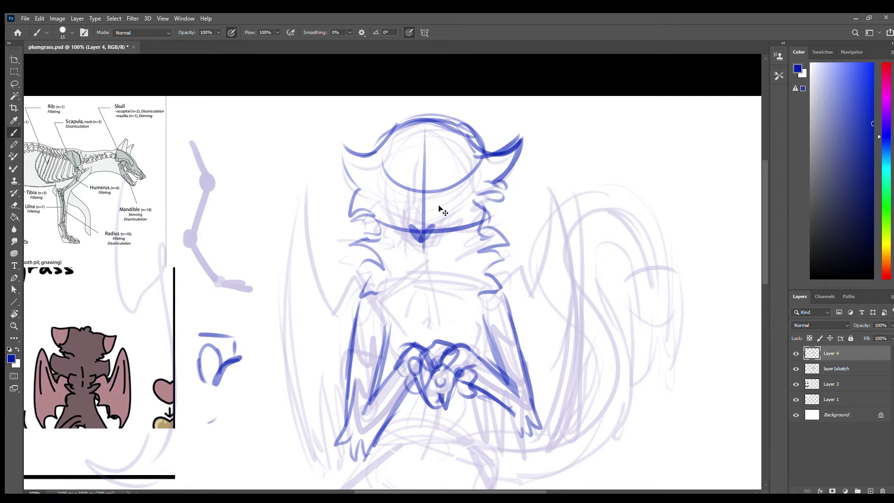
key("ctrl+z")
key("ctrl+z")
Erase the neck fur tufts and hide the layer1sketch layer
scroll(513, 279, "down", 2)
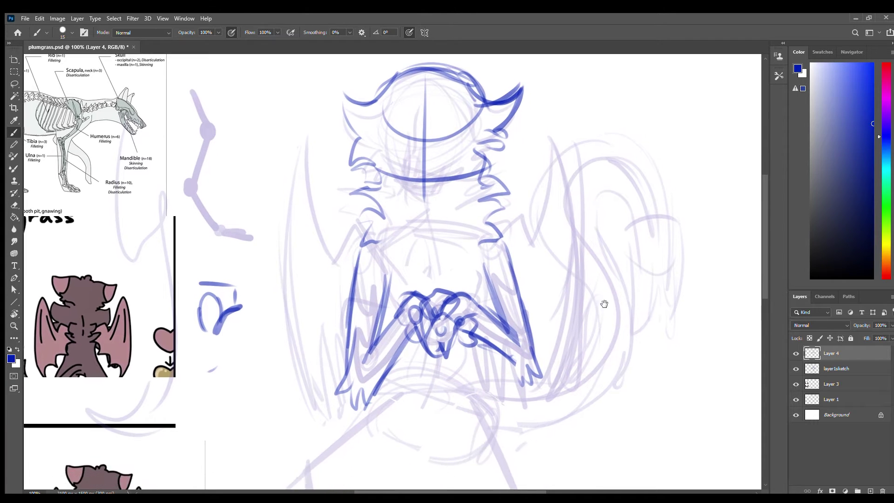
scroll(512, 279, "left", 3)
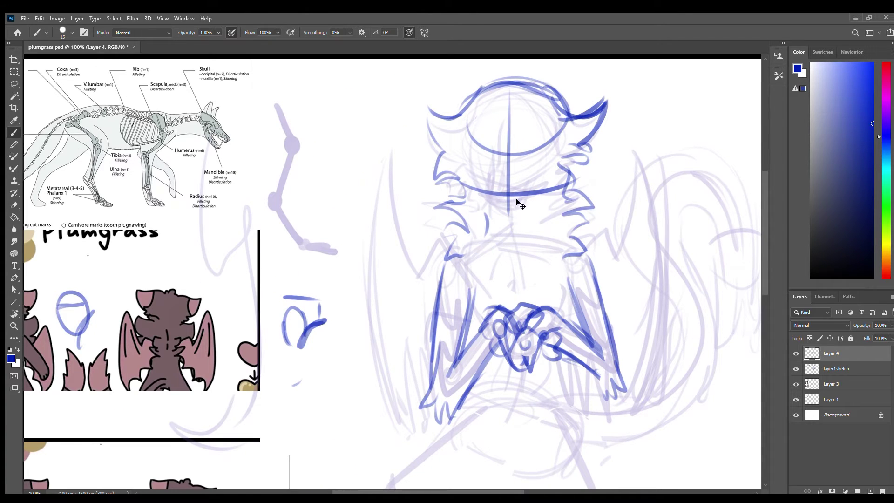
key("e")
left_click_drag(440, 203, 474, 207)
key("b")
left_click(796, 369)
scroll(461, 233, "up", 2)
scroll(461, 233, "right", 4)
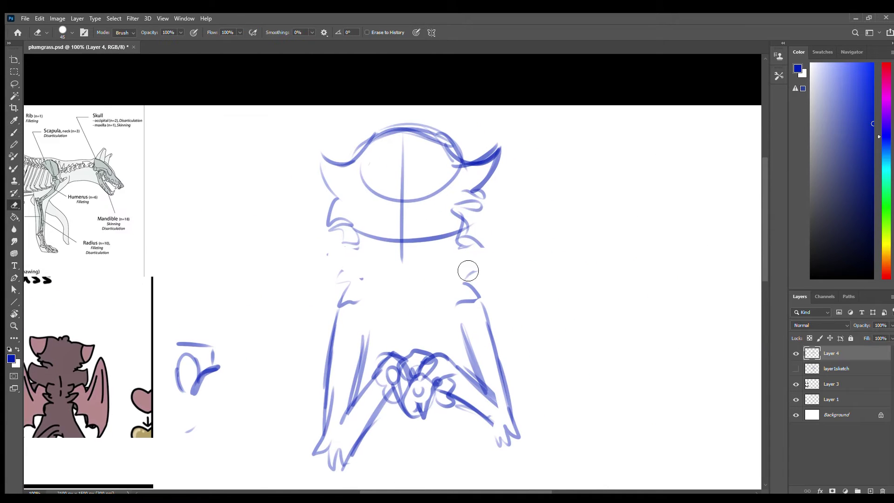
Redraw the cheek, neck and shoulder fur on both sides of the character with jagged, curved tufts
mouse_move(479, 190)
left_mouse_down()
mouse_move(487, 219)
mouse_move(470, 245)
left_mouse_up()
mouse_move(342, 196)
left_mouse_down()
mouse_move(326, 228)
mouse_move(373, 258)
left_mouse_up()
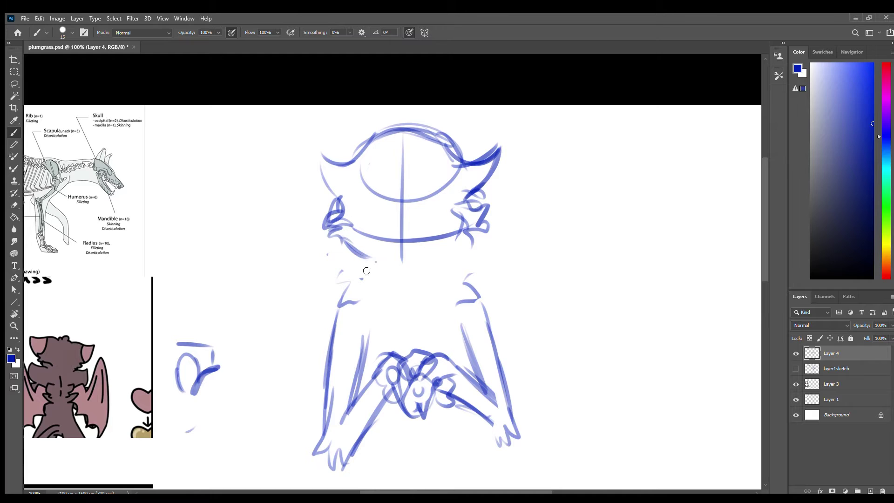
mouse_move(462, 238)
left_mouse_down()
mouse_move(440, 265)
mouse_move(468, 303)
left_mouse_up()
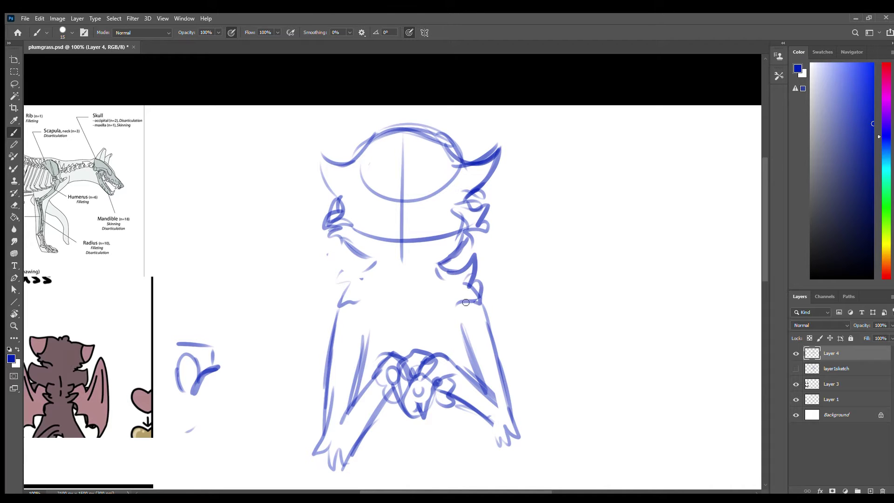
mouse_move(370, 258)
left_mouse_down()
mouse_move(342, 267)
mouse_move(354, 273)
left_mouse_up()
left_click_drag(347, 280, 333, 302)
left_click_drag(434, 273, 442, 263)
Add jagged inner fur at the base of both ears and sketch a small nose with a rounded chin
left_click_drag(359, 156, 337, 186)
left_click_drag(486, 156, 483, 171)
mouse_move(389, 242)
left_mouse_down()
mouse_move(420, 263)
mouse_move(420, 239)
left_mouse_up()
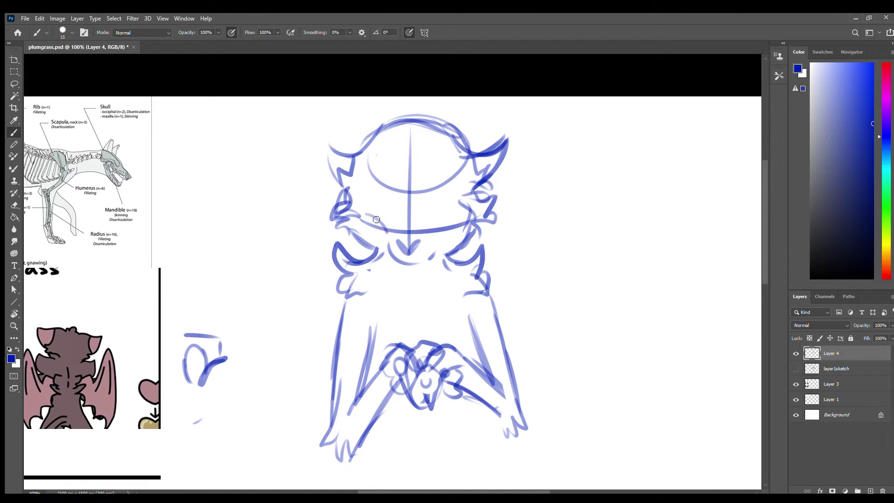
Sketch two oval eyes with arched pupils looking down, one on each side of the face's centre line
left_click_drag(375, 212, 393, 195)
key("ctrl+z")
left_click_drag(372, 230, 386, 192)
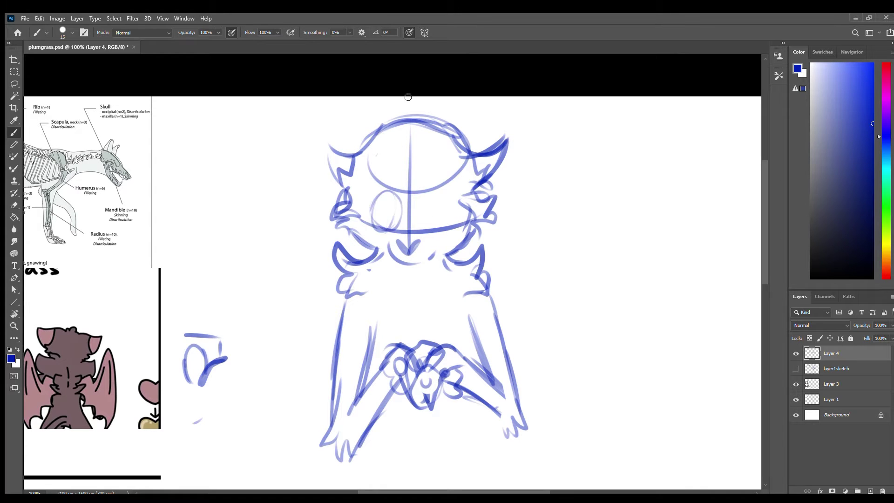
key("ctrl+z")
mouse_move(389, 227)
left_mouse_down()
mouse_move(387, 189)
mouse_move(445, 188)
mouse_move(396, 193)
mouse_move(368, 230)
left_mouse_up()
key("ctrl+z")
key("ctrl+z")
key("ctrl+z")
left_click_drag(381, 190, 378, 188)
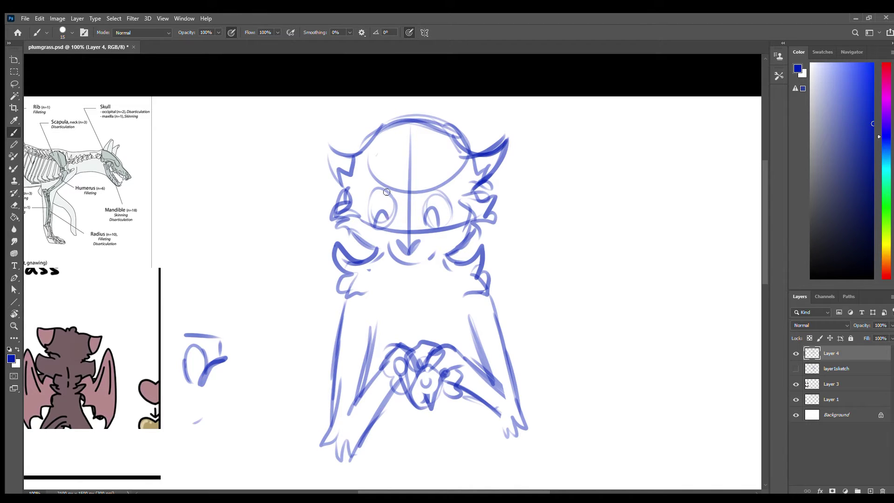
Try straight gaze guide lines from both pupils down to the clasped paws
left_click_drag(433, 219, 407, 375)
key("ctrl+z")
mouse_move(439, 216)
left_mouse_down()
mouse_move(419, 370)
mouse_move(436, 216)
left_mouse_up()
key("ctrl+z")
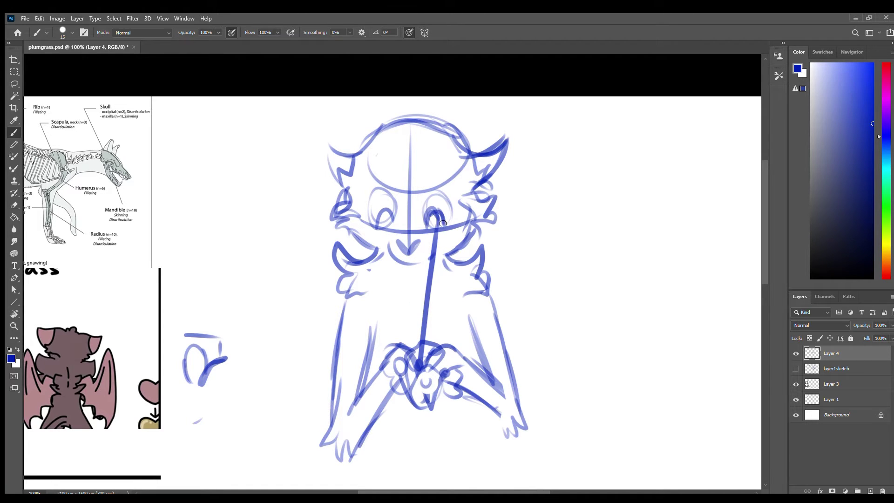
left_click_drag(418, 368, 387, 232)
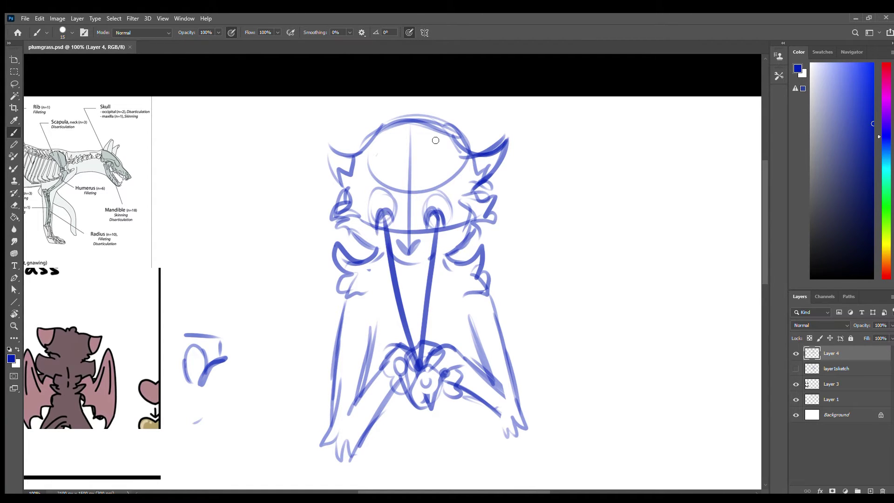
key("ctrl+z")
key("ctrl+z")
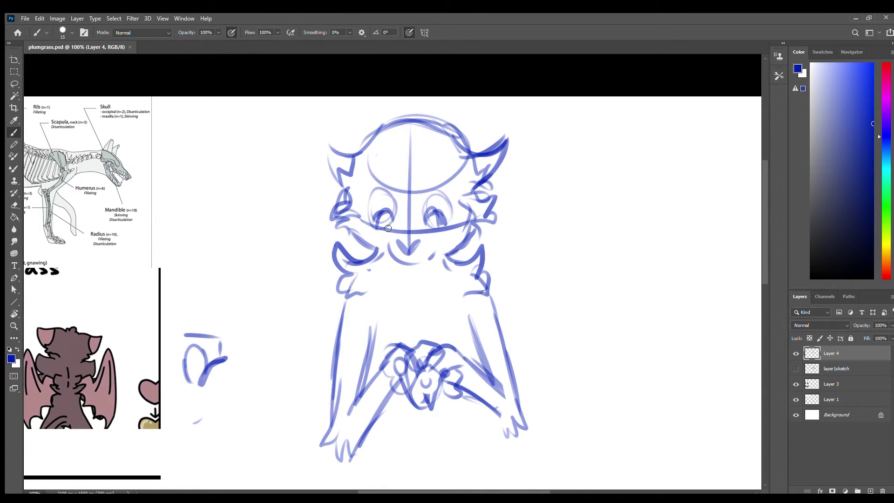
Try a drooping shape and an upright pointed shape for the left ear
left_click_drag(370, 152, 287, 175)
left_click_drag(292, 174, 306, 168)
key("ctrl+z")
left_click_drag(366, 152, 339, 186)
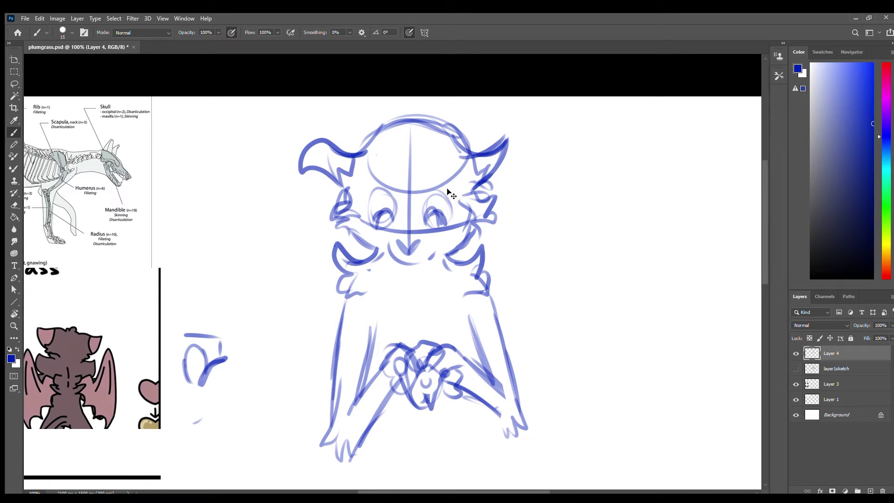
key("ctrl+z")
left_click_drag(363, 151, 327, 130)
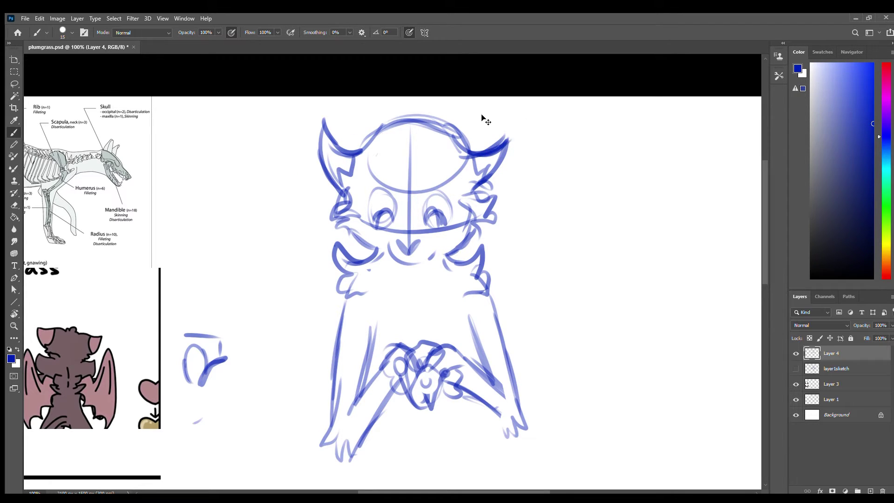
key("ctrl+z")
key("ctrl+z")
key("ctrl+z")
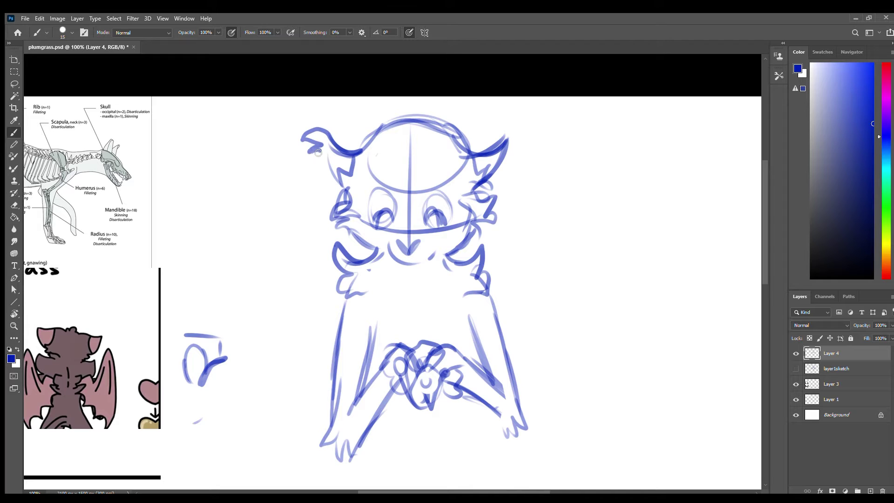
Extend the right ear with a curled, ragged tip matching the left ear, and save the file
left_click_drag(515, 158, 476, 194)
key("ctrl+s")
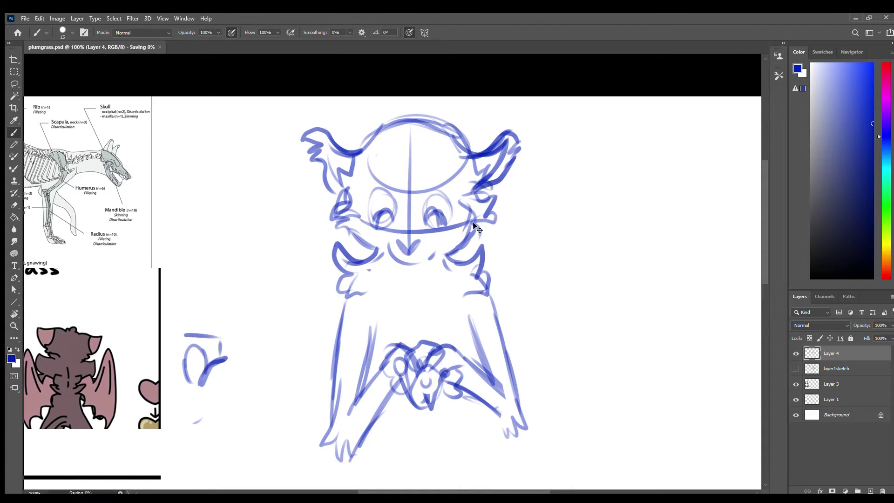
Remove the heart mark made on the reference and sketch a fluffy fur tuft on the chest above the paws
scroll(517, 294, "down", 5)
scroll(517, 293, "left", 5)
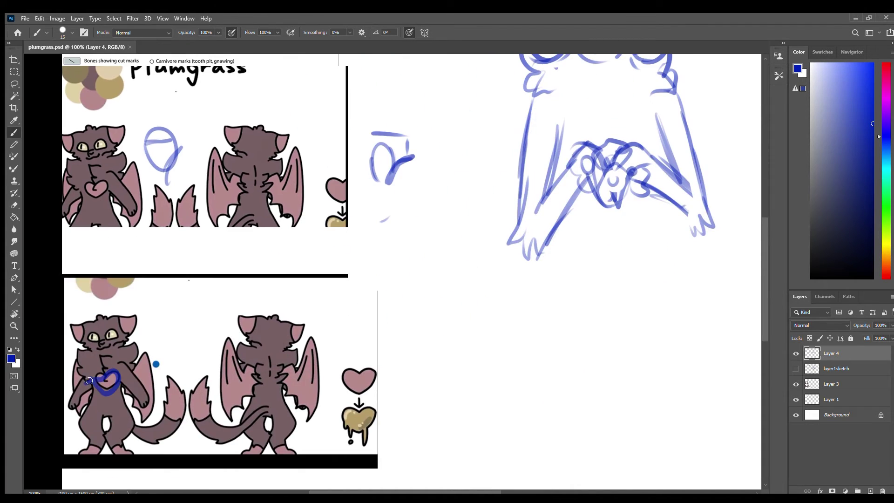
key("ctrl+z")
scroll(432, 257, "up", 3)
scroll(432, 256, "right", 4)
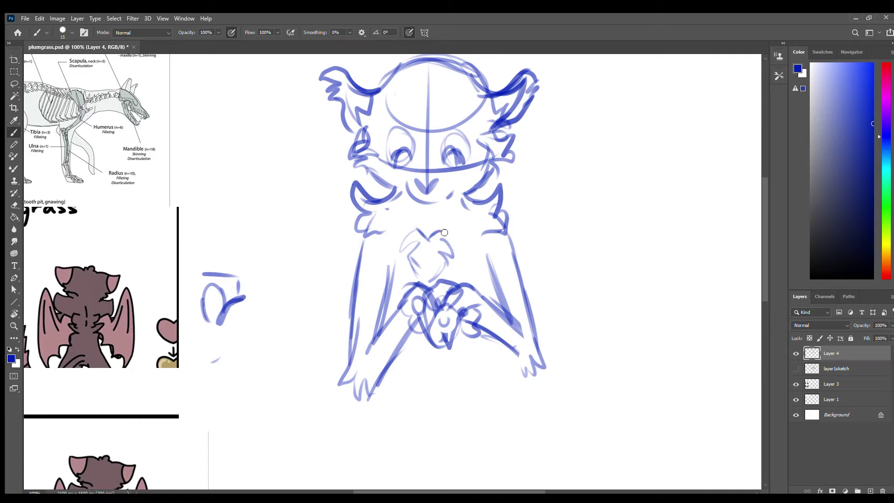
Lasso the right arm and transform it to sit slightly closer to the body
scroll(473, 217, "down", 3)
scroll(435, 278, "up", 4)
scroll(435, 278, "right", 4)
key("l")
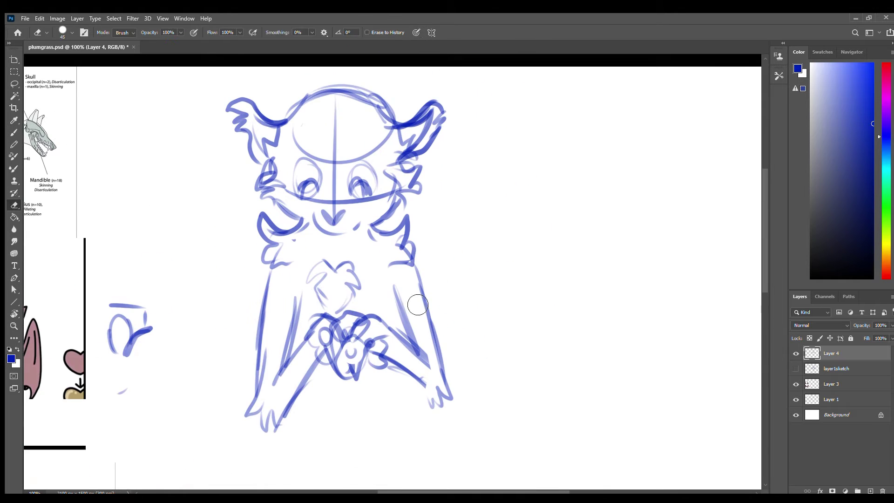
mouse_move(381, 300)
left_mouse_down()
mouse_move(378, 380)
mouse_move(366, 291)
left_mouse_up()
key("ctrl+t")
mouse_move(496, 351)
left_mouse_down()
mouse_move(485, 363)
mouse_move(471, 360)
mouse_move(485, 368)
left_mouse_up()
key("Return")
key("b")
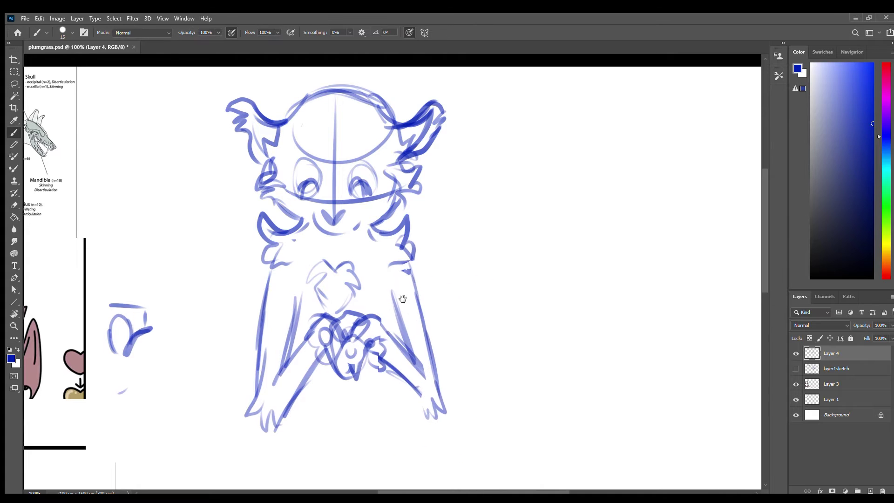
Lasso the chest fur tuft and move it slightly to the right, centring it above the clasped paws
scroll(486, 345, "down", 1)
scroll(486, 346, "left", 3)
left_click(796, 368)
key("l")
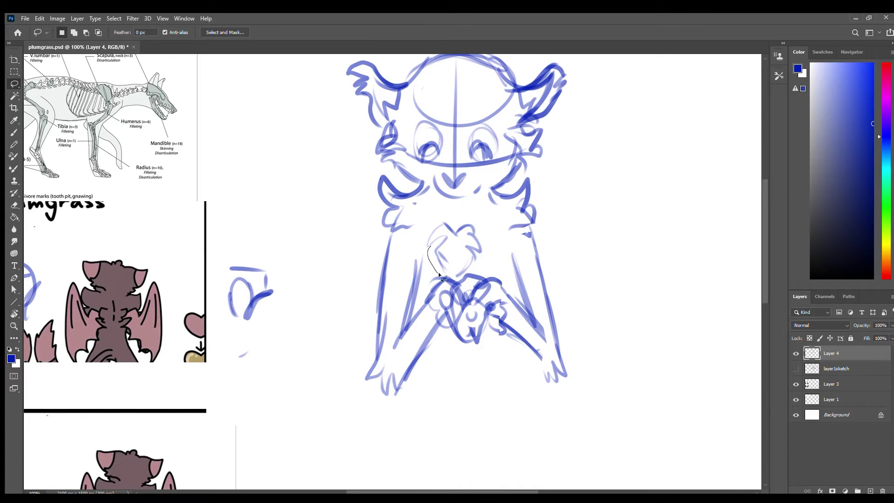
key("ctrl+t")
left_click_drag(437, 245, 480, 255)
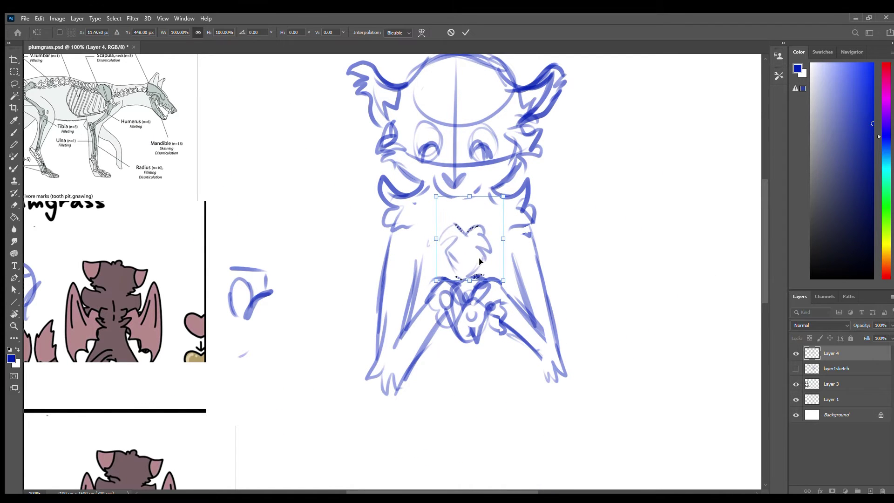
key("Return")
Show the layer1sketch layer and outline the folded left wing over its rough sketch
left_click(796, 368)
scroll(639, 323, "down", 1)
scroll(639, 323, "right", 1)
key("b")
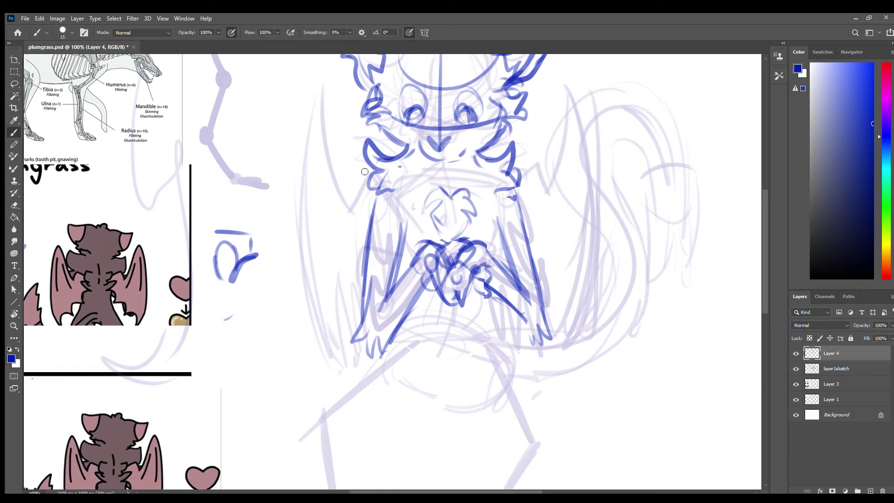
left_click_drag(365, 172, 326, 65)
left_click_drag(285, 212, 301, 120)
left_click_drag(320, 76, 292, 275)
left_click_drag(303, 131, 332, 391)
left_click_drag(335, 270, 363, 356)
Outline the folded right wing from its pointed tip down beside the right arm
scroll(549, 253, "up", 2)
scroll(549, 254, "right", 3)
mouse_move(366, 280)
left_mouse_down()
mouse_move(420, 148)
mouse_move(439, 269)
mouse_move(438, 349)
mouse_move(419, 452)
left_mouse_up()
left_click_drag(382, 400, 400, 454)
left_click_drag(450, 341, 490, 265)
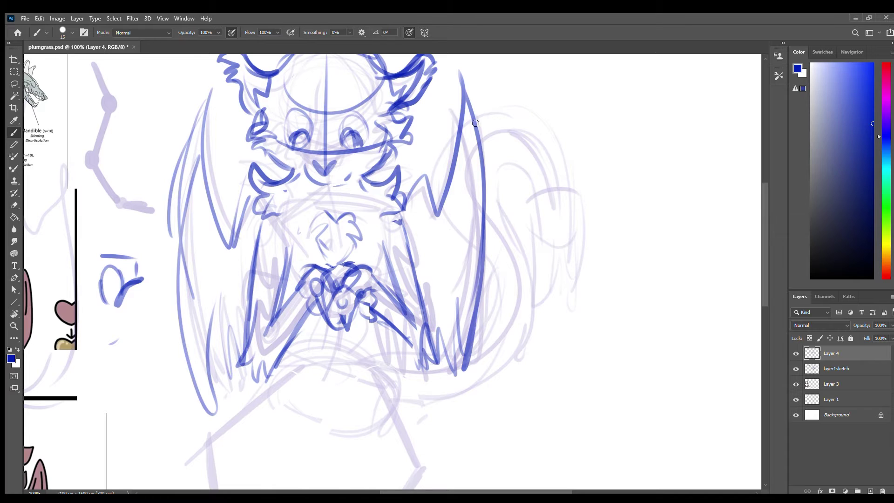
left_click_drag(476, 123, 561, 322)
key("ctrl+z")
Outline the left leg over the skeleton guides, with a bent thigh, a furry heel and a narrow lower leg
scroll(581, 132, "down", 3)
scroll(581, 132, "left", 3)
scroll(426, 199, "up", 1)
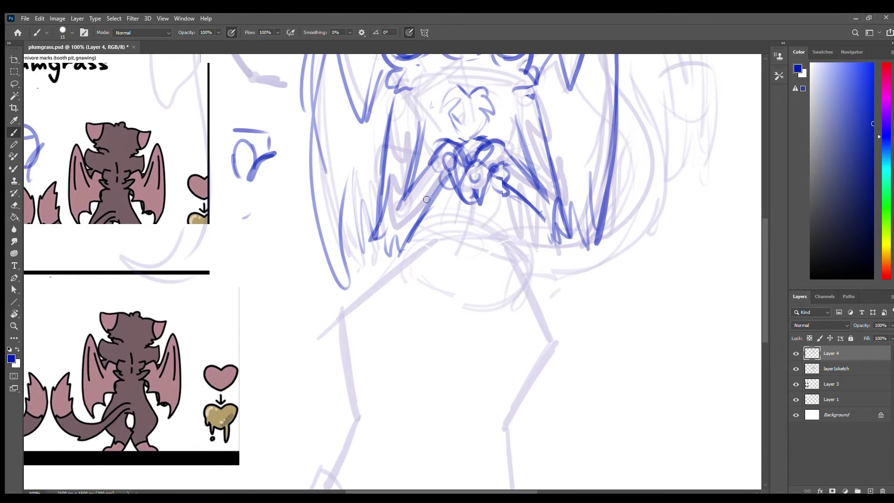
mouse_move(345, 291)
left_mouse_down()
mouse_move(289, 372)
mouse_move(331, 390)
left_mouse_up()
left_click_drag(332, 390, 357, 279)
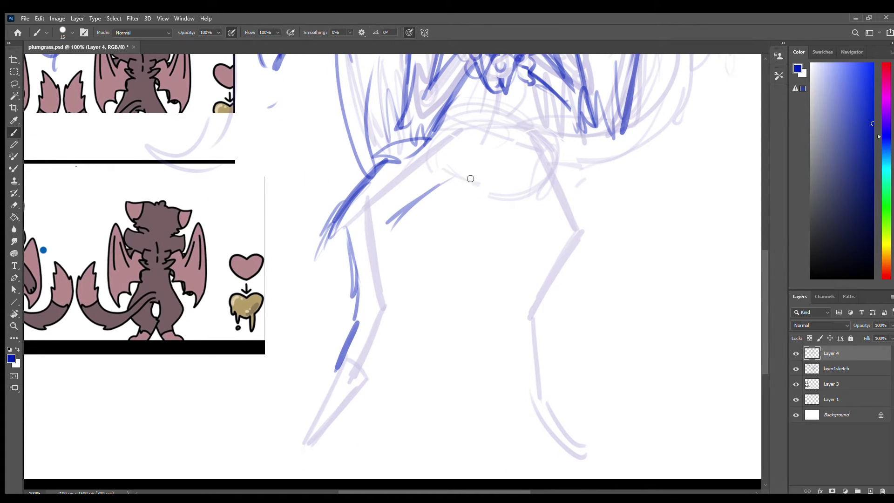
key("ctrl+z")
left_click_drag(397, 223, 417, 284)
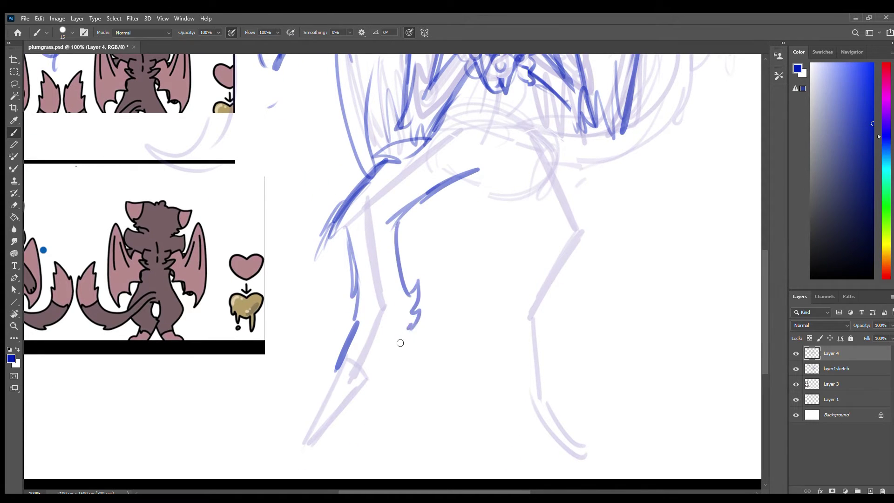
left_click_drag(379, 380, 416, 314)
Outline the right hip, thigh and furry lower leg, and join both inner thighs with an arch
scroll(464, 196, "up", 4)
scroll(464, 196, "right", 4)
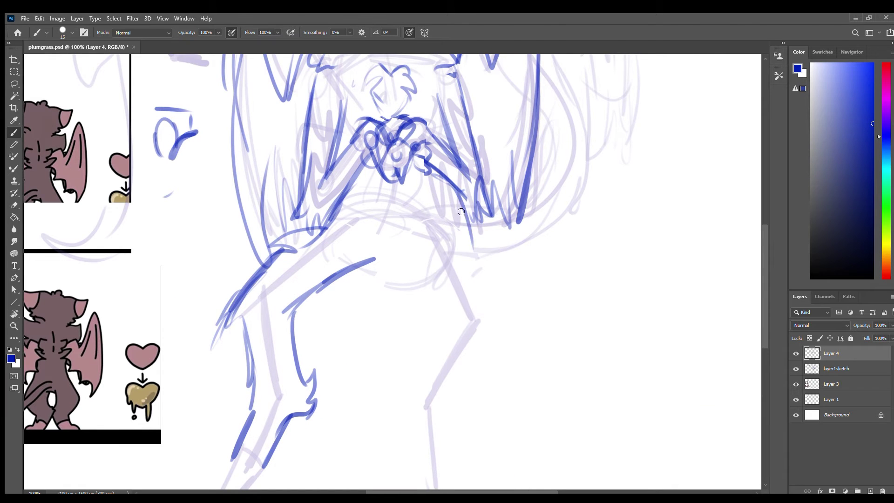
left_click_drag(450, 186, 467, 248)
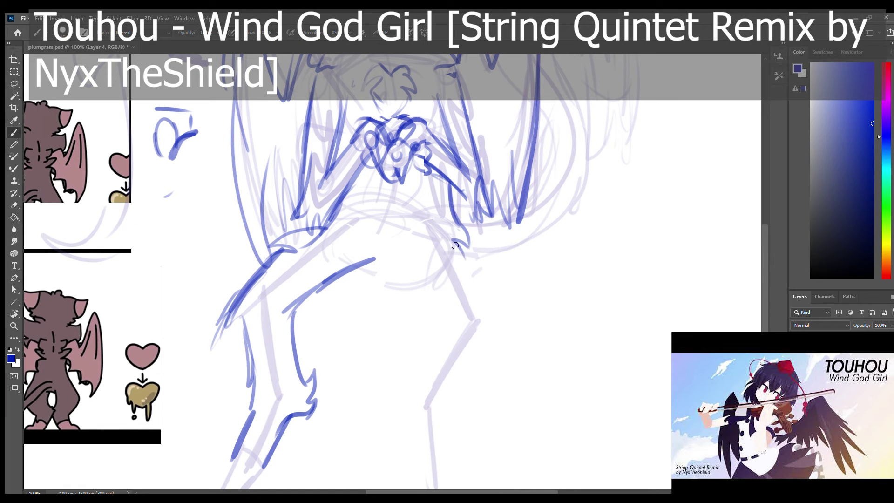
mouse_move(491, 357)
left_mouse_down()
mouse_move(498, 272)
mouse_move(451, 343)
left_mouse_up()
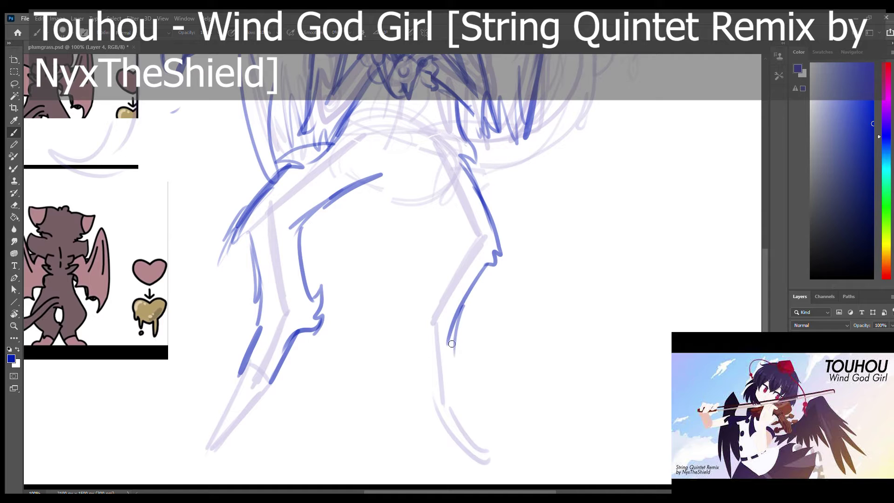
mouse_move(395, 175)
left_mouse_down()
mouse_move(444, 260)
mouse_move(396, 363)
mouse_move(380, 370)
mouse_move(613, 253)
left_mouse_up()
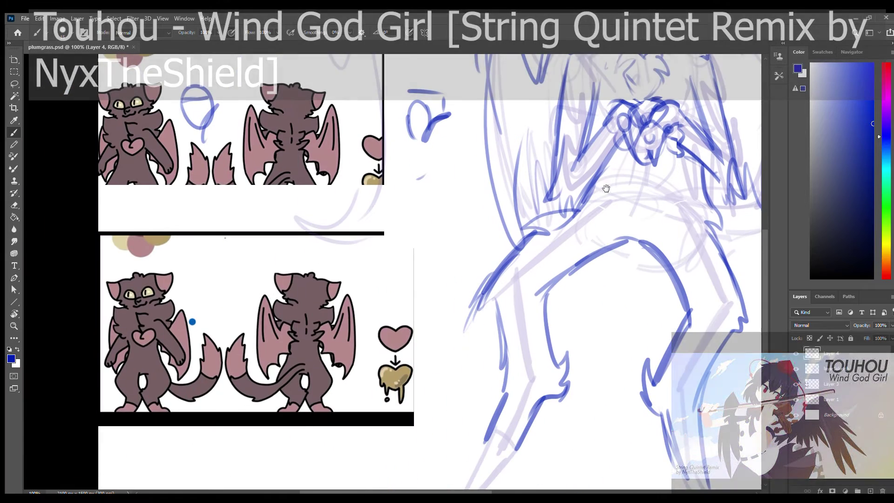
Undo the last stroke and hide the layer1sketch layer
mouse_move(304, 365)
left_mouse_down()
mouse_move(232, 315)
mouse_move(51, 312)
left_mouse_up()
key("ctrl+z")
left_click(796, 369)
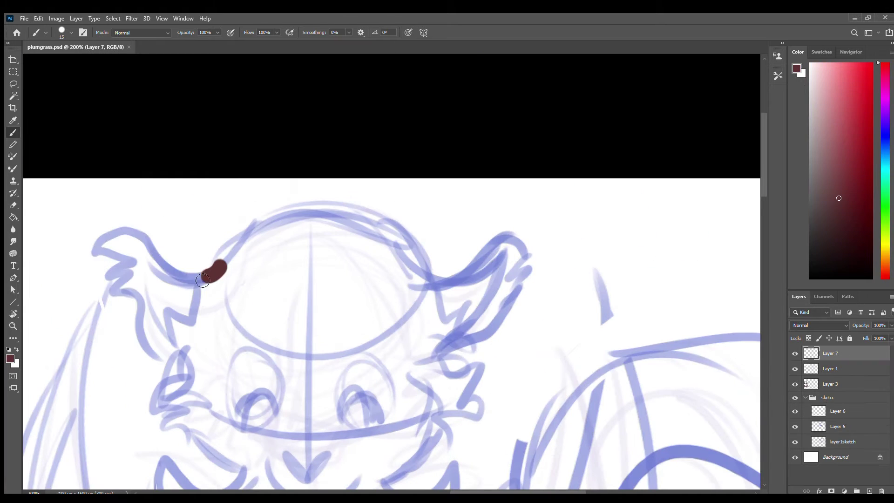
Ink the left ear, cheek fur and top of the head with a thick dark red line on Layer 7
mouse_move(212, 267)
left_mouse_down()
mouse_move(200, 309)
mouse_move(240, 407)
left_mouse_up()
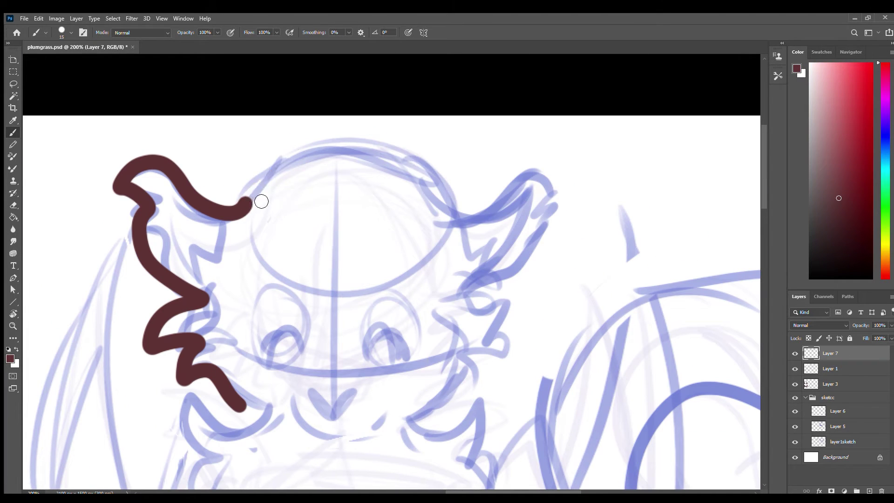
left_click_drag(251, 203, 379, 161)
Duplicate the inked left half of the head, mirror it onto the right side, and merge the two layers
key("l")
mouse_move(410, 119)
left_mouse_down()
mouse_move(109, 113)
mouse_move(96, 130)
left_mouse_up()
key("ctrl+j")
key("ctrl+t")
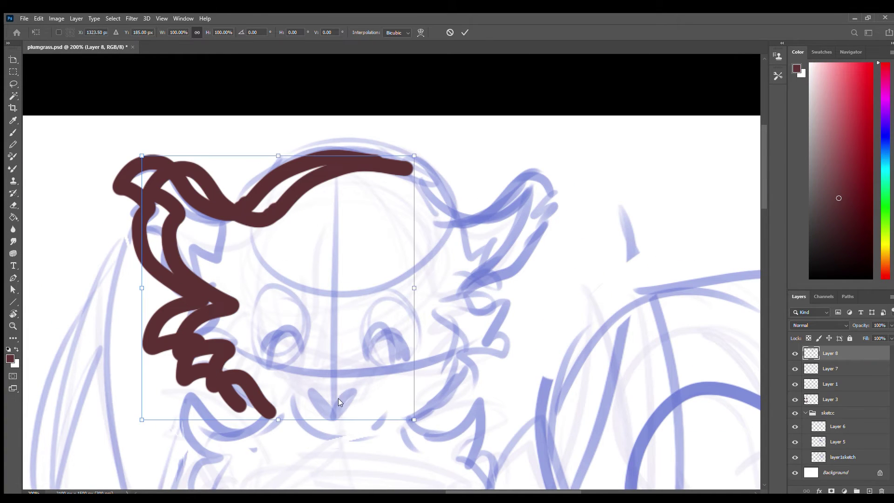
mouse_move(312, 321)
left_mouse_down()
mouse_move(509, 323)
mouse_move(490, 324)
mouse_move(594, 235)
left_mouse_up()
key("Return")
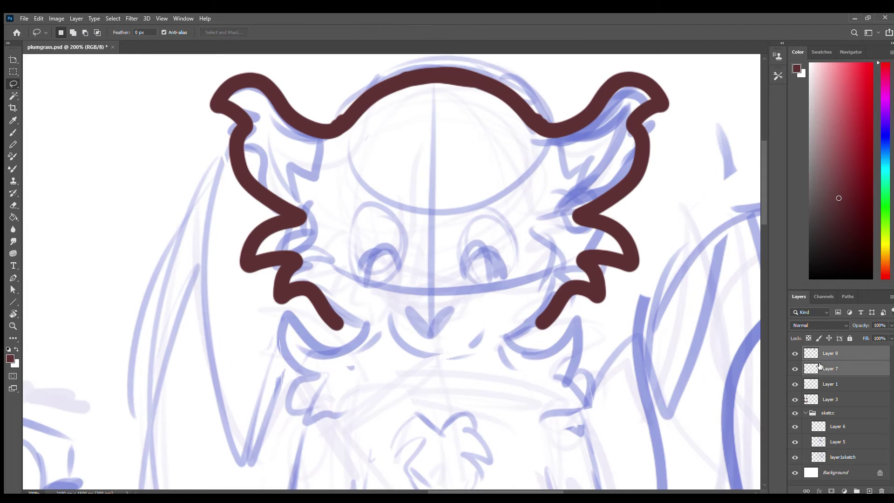
key("ctrl+e")
Ink the chin curve and the curved neck and shoulder fur tufts on both sides in dark red
key("b")
left_click_drag(399, 319, 468, 359)
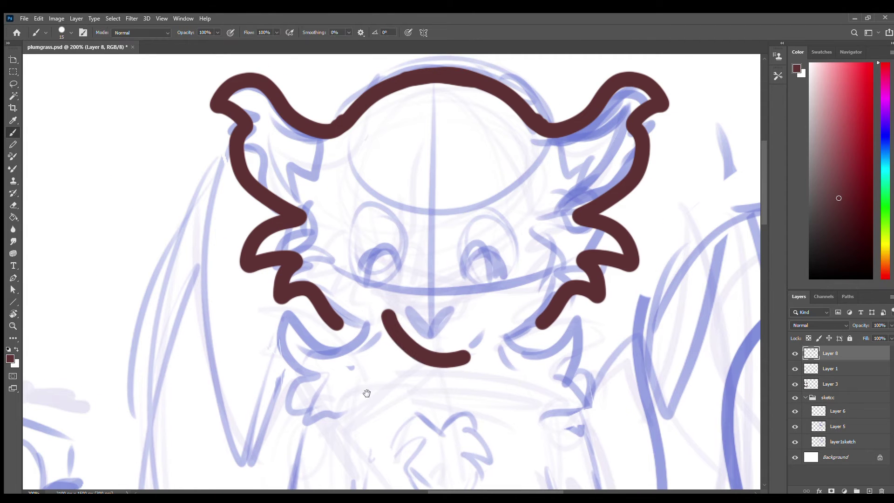
left_click_drag(365, 393, 398, 325)
left_click_drag(328, 243, 410, 263)
left_click_drag(577, 244, 582, 294)
left_click_drag(328, 240, 370, 356)
scroll(383, 356, "down", 2)
mouse_move(466, 203)
left_mouse_down()
mouse_move(422, 302)
mouse_move(436, 326)
left_mouse_up()
Ink the left arm from the shoulder fur down to the paw, with two straight forearm lines
scroll(266, 156, "up", 2)
left_click_drag(255, 148, 193, 368)
scroll(195, 400, "down", 3)
mouse_move(202, 262)
left_mouse_down()
mouse_move(204, 358)
mouse_move(340, 223)
left_mouse_up()
left_click_drag(240, 295, 314, 171)
left_click_drag(313, 171, 280, 255)
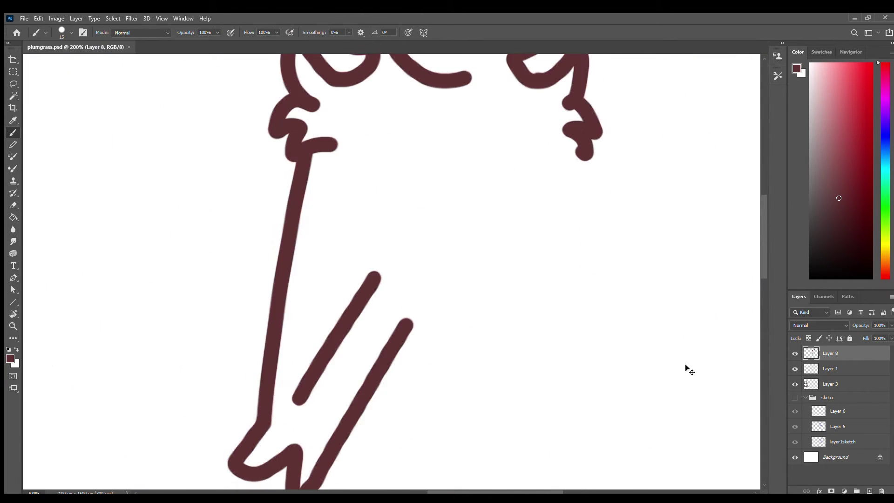
Replace the two straight forearm lines on the left arm with curved strokes running from the paw toward the chest
scroll(686, 368, "down", 2)
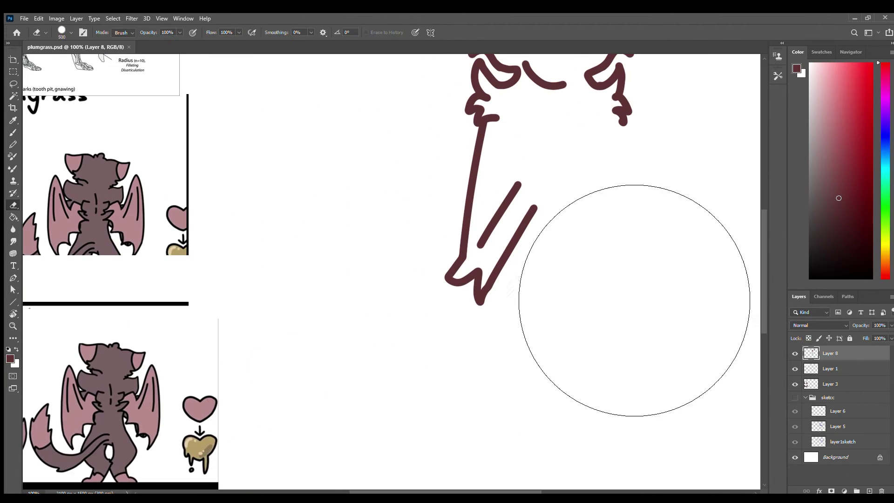
key("ctrl+z")
left_click_drag(480, 250, 533, 176)
key("ctrl+z")
key("ctrl+z")
key("ctrl+z")
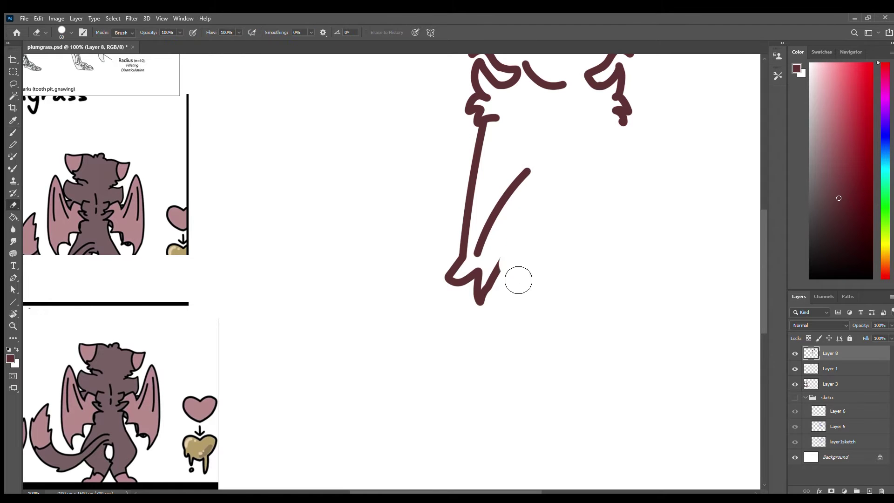
left_click_drag(480, 303, 545, 203)
key("ctrl+z")
left_click_drag(477, 305, 552, 191)
scroll(552, 191, "up", 2)
scroll(552, 191, "right", 2)
Copy the inked left arm onto a new layer, flip it horizontally and place it below the right shoulder fur
key("l")
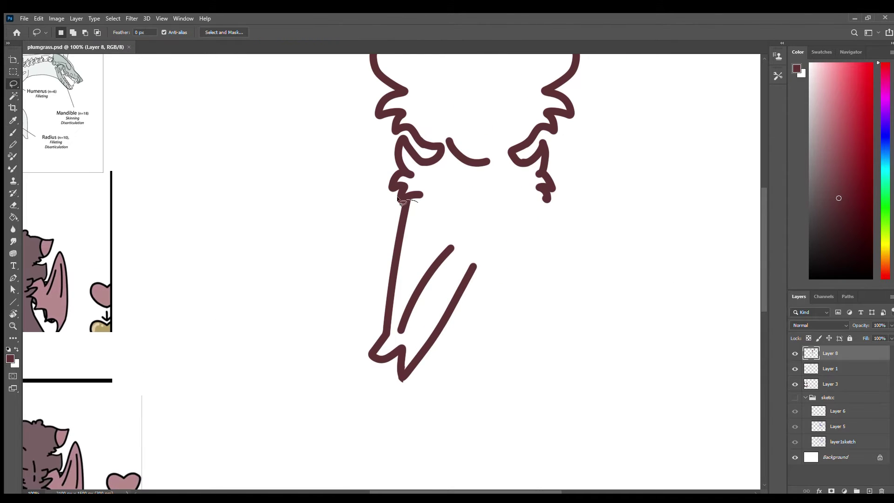
left_click_drag(461, 205, 455, 208)
key("ctrl+j")
key("ctrl+t")
mouse_move(451, 298)
left_mouse_down()
mouse_move(491, 314)
mouse_move(533, 283)
left_mouse_up()
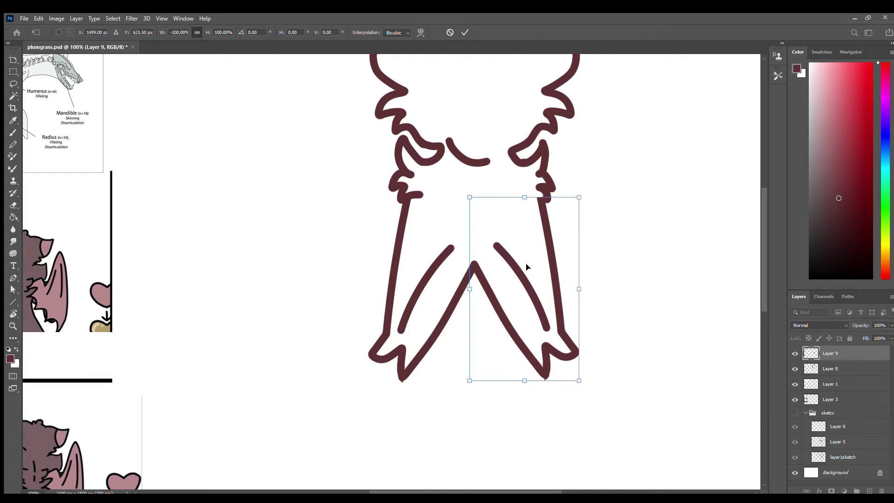
key("Return")
Show the sketch group and draw the two overlapping paws at the chest, the left in black and the right in red
key("b")
key("ctrl+plus")
left_click(796, 412)
mouse_move(400, 232)
left_mouse_down()
mouse_move(403, 206)
mouse_move(396, 208)
left_mouse_up()
key("ctrl+z")
mouse_move(303, 214)
left_mouse_down()
mouse_move(321, 365)
mouse_move(300, 254)
mouse_move(302, 261)
left_mouse_up()
key("ctrl+z")
key("ctrl+z")
Erase the part of the left forearm line that runs inside the paws on Layer 8
key("e")
key("ctrl+plus")
mouse_move(298, 184)
left_mouse_down()
mouse_move(280, 224)
mouse_move(270, 210)
mouse_move(304, 356)
mouse_move(302, 336)
left_mouse_up()
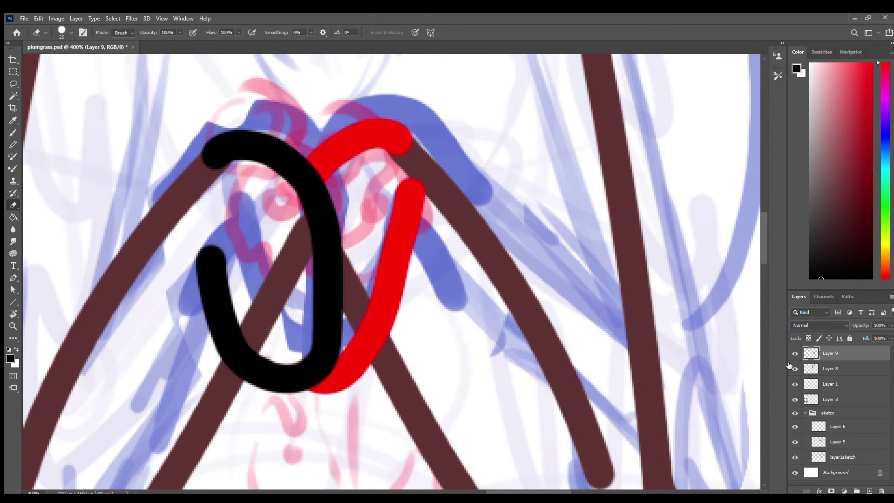
left_click(811, 368)
left_click(796, 354)
left_click(796, 354)
left_click(831, 353)
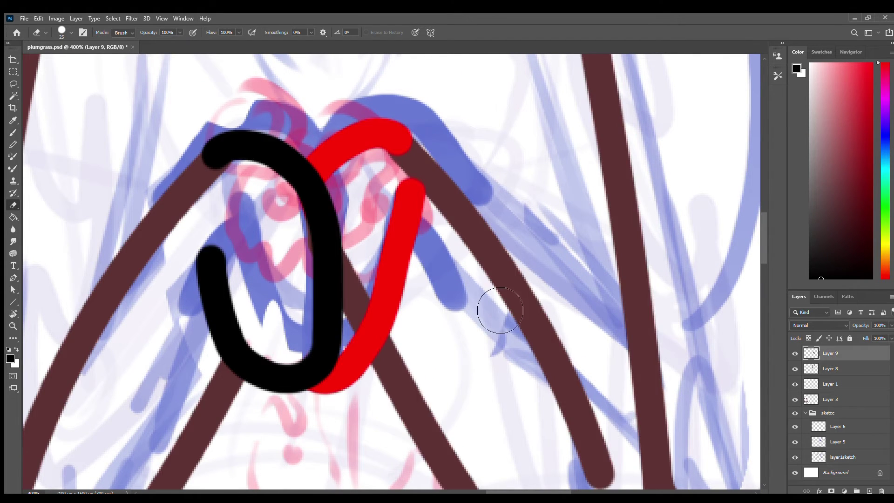
Erase the right forearm line inside the paws with a smaller eraser and merge Layer 9 with Layer 8
key("bracketleft")
key("bracketleft")
key("bracketleft")
key("bracketleft")
key("bracketleft")
key("bracketleft")
left_click_drag(353, 254, 363, 305)
key("ctrl+e")
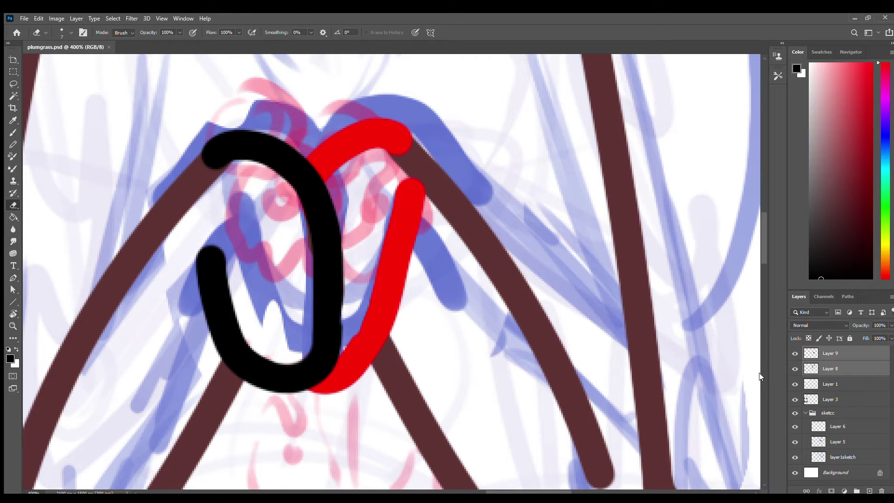
Lock the merged layer's transparent pixels and recolour the paw outlines with the dark red sampled from the line art
key("slash")
key("i")
left_click(498, 226)
key("b")
key("alt+shift+BackSpace")
Set the brush size to 15 and try a short curved stroke between the paws and the right forearm
key("bracketleft")
key("bracketleft")
key("bracketleft")
key("bracketleft")
key("bracketleft")
key("bracketleft")
key("bracketleft")
key("bracketleft")
key("bracketleft")
key("bracketleft")
key("bracketleft")
key("bracketleft")
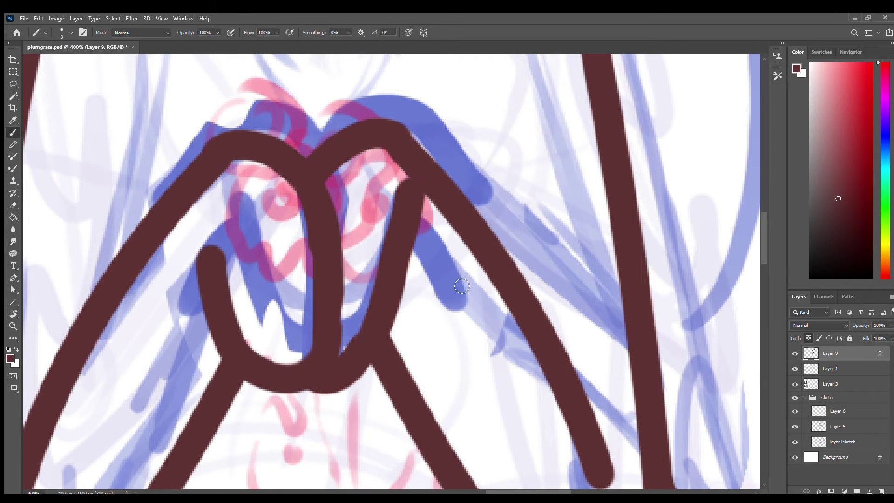
key("bracketright")
key("bracketright")
key("bracketright")
key("bracketright")
key("bracketright")
key("bracketright")
left_click_drag(469, 308, 502, 359)
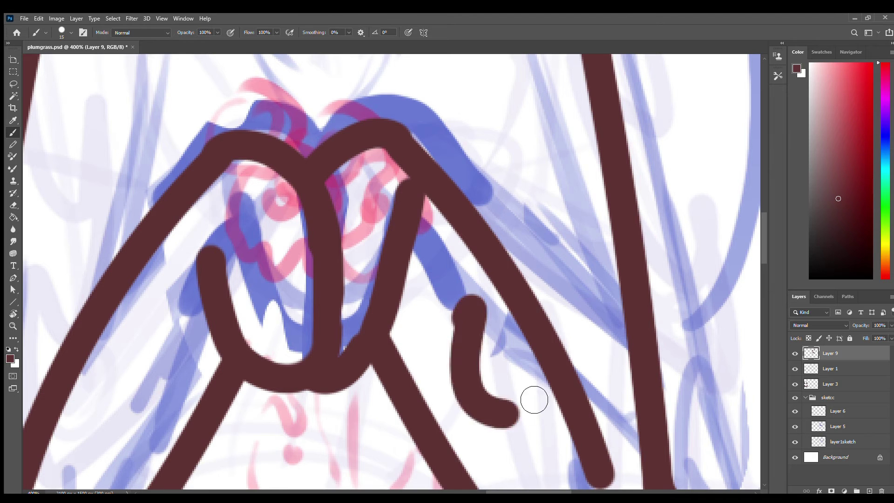
key("ctrl+z")
Ink a small fur tuft on the chest above the paws in dark red
key("ctrl+minus")
key("ctrl+minus")
key("ctrl+minus")
key("ctrl+plus")
left_click_drag(453, 308, 390, 420)
Ink the left leg with hip and knee fur tufts, the outer line, the foot and the inner hock fur
mouse_move(291, 219)
left_mouse_down()
mouse_move(335, 237)
mouse_move(302, 300)
mouse_move(256, 273)
mouse_move(276, 276)
mouse_move(354, 84)
left_mouse_up()
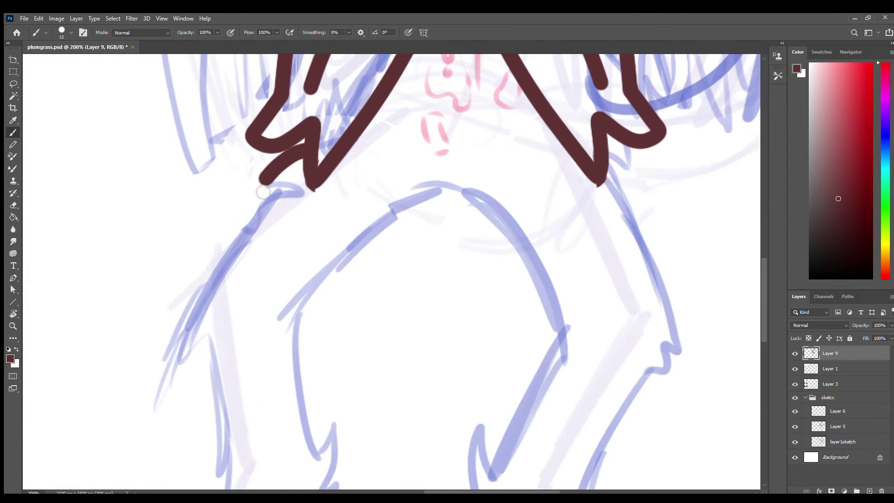
left_click_drag(289, 177, 230, 472)
key("ctrl+z")
mouse_move(303, 160)
left_mouse_down()
mouse_move(268, 177)
mouse_move(149, 384)
mouse_move(214, 466)
left_mouse_up()
left_click_drag(280, 420, 303, 122)
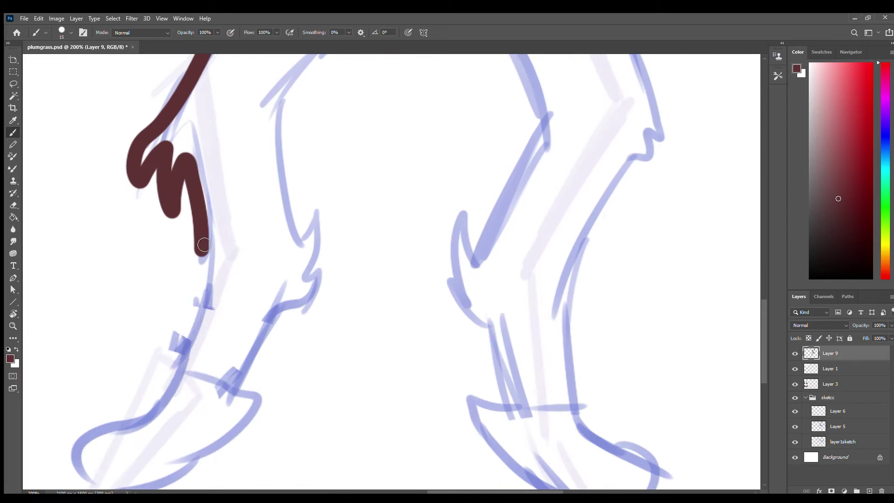
mouse_move(235, 184)
left_mouse_down()
mouse_move(240, 261)
mouse_move(321, 363)
mouse_move(373, 196)
mouse_move(357, 144)
left_mouse_up()
left_click_drag(354, 140, 330, 252)
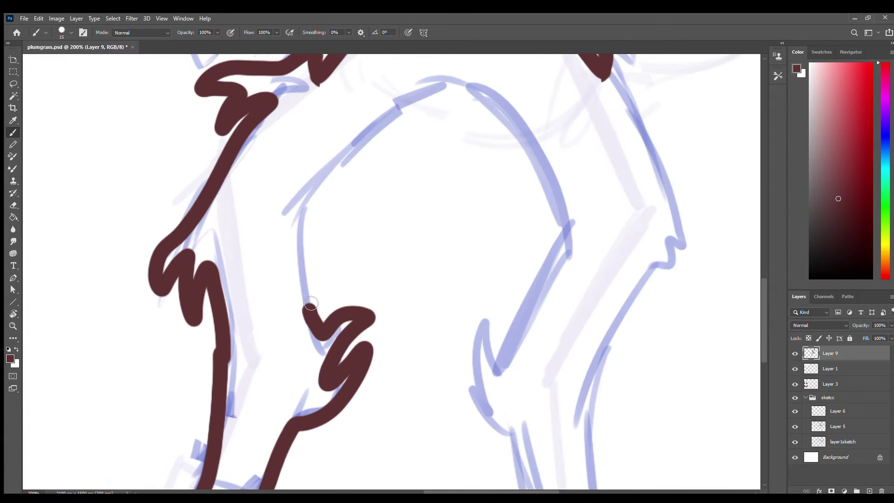
Ink the arch between the thighs and the right leg's inner line with its hock fur and foot
left_click_drag(308, 312, 405, 100)
mouse_move(409, 107)
left_mouse_down()
mouse_move(310, 216)
mouse_move(454, 301)
left_mouse_up()
mouse_move(481, 339)
left_mouse_down()
mouse_move(459, 224)
mouse_move(354, 391)
mouse_move(406, 466)
left_mouse_up()
left_click_drag(406, 467, 362, 307)
key("ctrl+z")
mouse_move(328, 236)
left_mouse_down()
mouse_move(426, 415)
mouse_move(482, 426)
left_mouse_up()
mouse_move(434, 308)
left_mouse_down()
mouse_move(494, 421)
mouse_move(435, 442)
left_mouse_up()
Ink the right leg's outer line with knee fur and add the hip fur tuft below the right paw
mouse_move(400, 459)
left_mouse_down()
mouse_move(431, 226)
mouse_move(501, 196)
left_mouse_up()
mouse_move(462, 174)
left_mouse_down()
mouse_move(425, 253)
mouse_move(413, 251)
mouse_move(431, 177)
left_mouse_up()
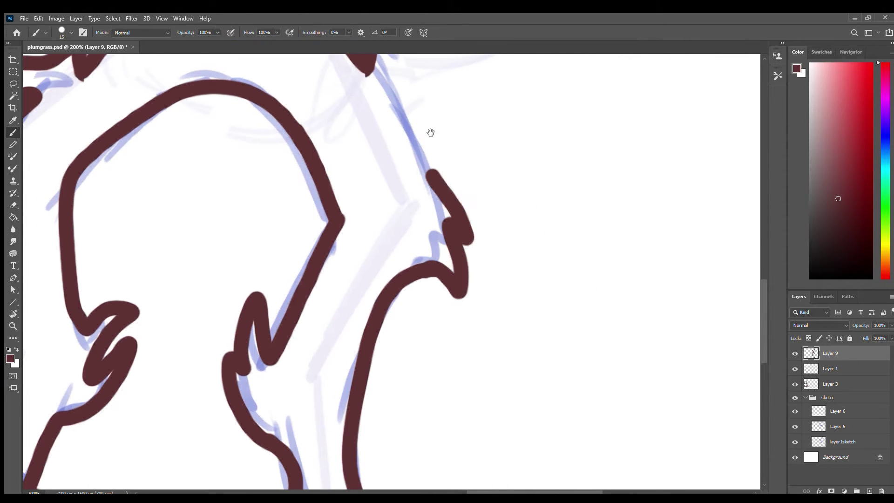
left_click_drag(429, 134, 439, 293)
left_click_drag(445, 326, 377, 210)
key("ctrl+minus")
key("ctrl+minus")
left_click(796, 398)
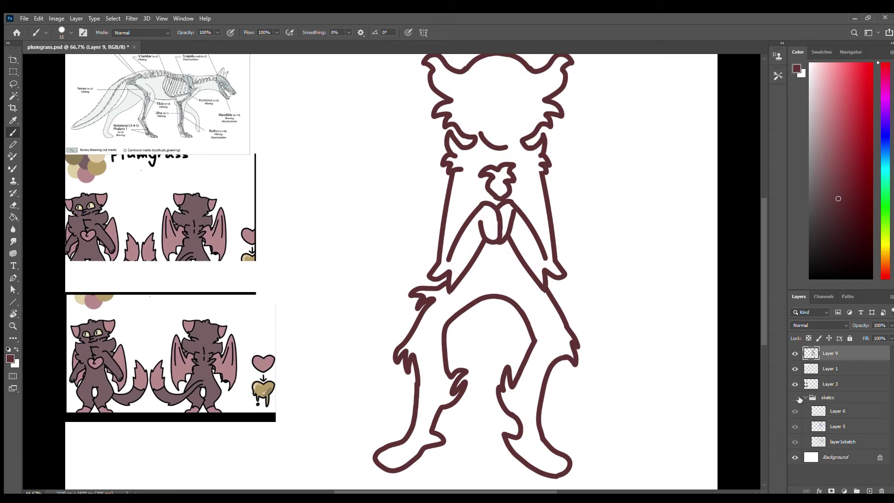
left_click_drag(714, 377, 694, 386)
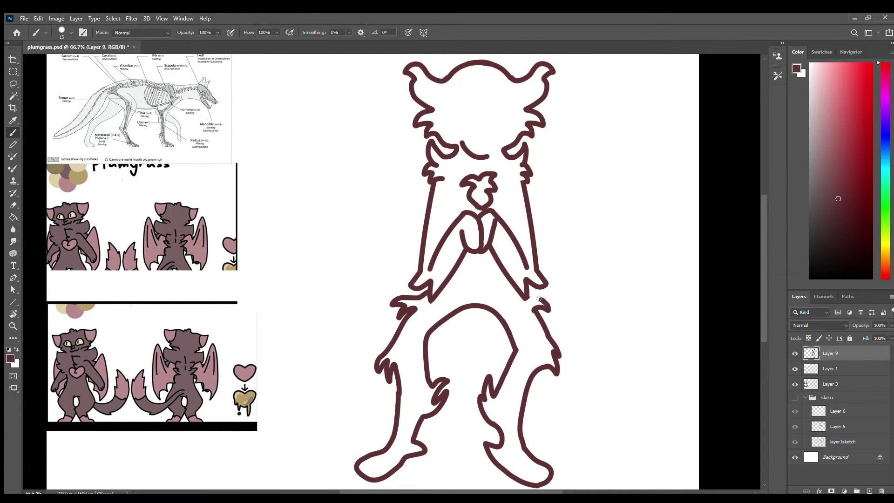
left_click_drag(539, 298, 482, 368)
Ink the left wing over the sketch with a long curved outer edge, jagged lower tips and a pointed inner edge
left_click(796, 398)
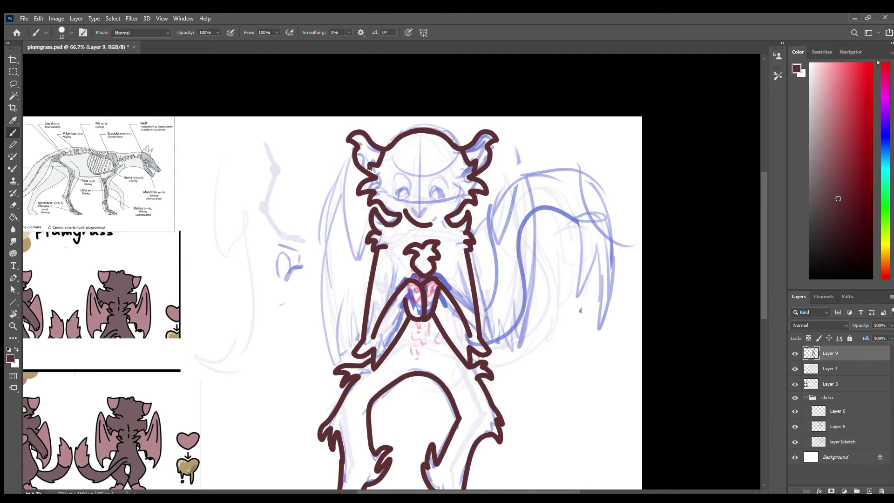
key("ctrl+z")
mouse_move(347, 156)
left_mouse_down()
mouse_move(345, 263)
mouse_move(328, 363)
left_mouse_up()
left_click_drag(352, 312, 361, 359)
left_click_drag(419, 233, 349, 285)
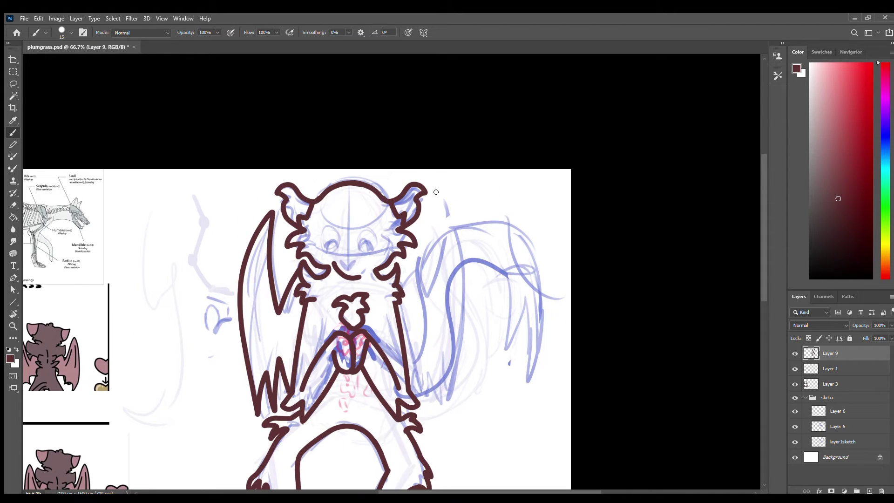
left_click_drag(482, 312, 575, 192)
key("ctrl+z")
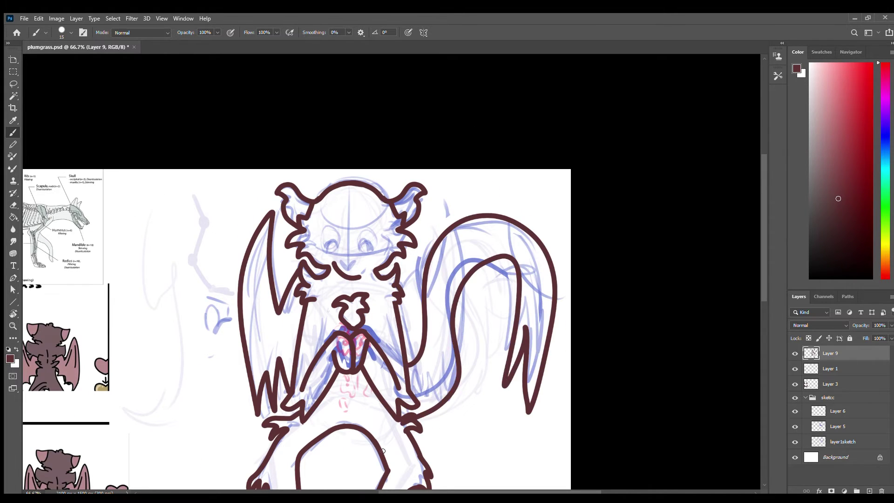
key("ctrl+z")
mouse_move(413, 395)
left_mouse_down()
mouse_move(501, 383)
mouse_move(431, 261)
left_mouse_up()
key("ctrl+z")
key("ctrl+z")
Ink the curled tail beside the right arm with a split pointed tip and a fur marking line, and hide the sketch
mouse_move(410, 368)
left_mouse_down()
mouse_move(458, 230)
mouse_move(517, 279)
left_mouse_up()
key("ctrl+z")
mouse_move(410, 368)
left_mouse_down()
mouse_move(519, 251)
mouse_move(452, 296)
mouse_move(414, 403)
left_mouse_up()
left_click(795, 397)
mouse_move(490, 270)
left_mouse_down()
mouse_move(511, 215)
mouse_move(540, 189)
left_mouse_up()
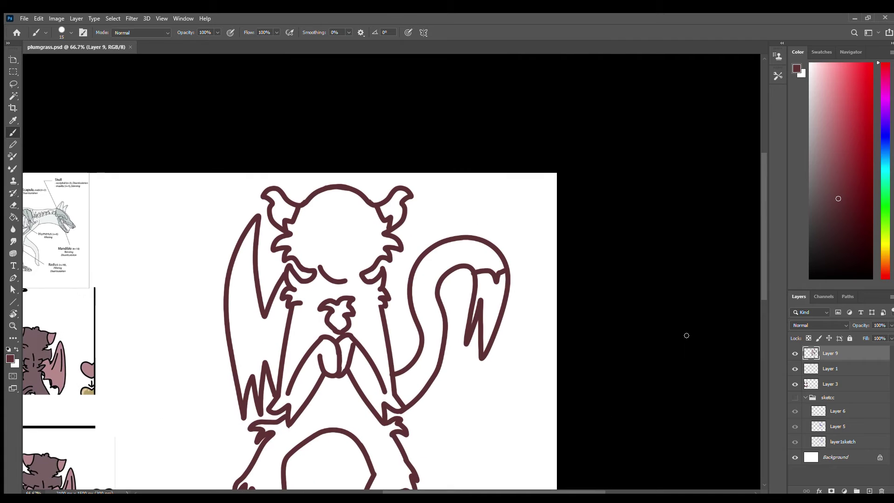
Ink the inner upper-arm lines, the small V-shaped nose and the right corner of the mouth over the sketch
left_click(795, 397)
scroll(357, 301, "down", 3)
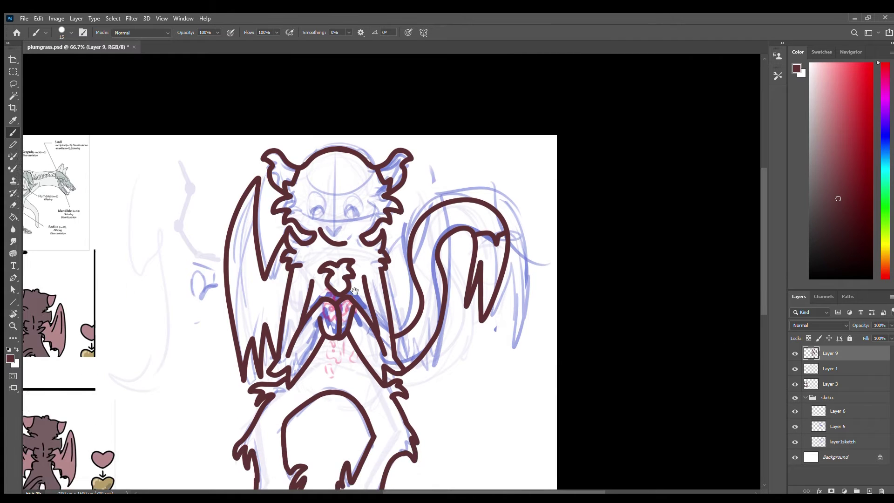
key("ctrl+plus")
key("ctrl+plus")
left_click_drag(323, 268, 311, 281)
mouse_move(315, 191)
left_mouse_down()
mouse_move(342, 181)
mouse_move(308, 149)
left_mouse_up()
mouse_move(222, 197)
left_mouse_down()
mouse_move(200, 207)
mouse_move(217, 148)
left_mouse_up()
left_click(795, 398)
key("ctrl+minus")
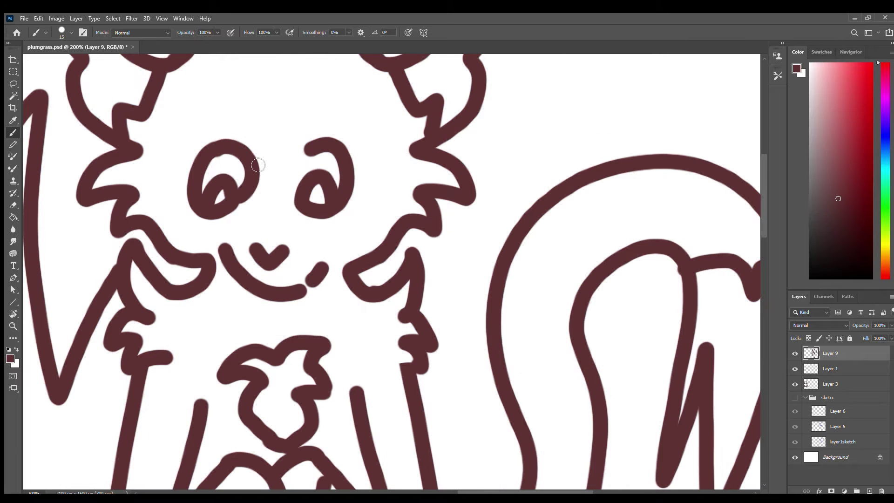
key("ctrl+minus")
key("ctrl+minus")
key("ctrl+z")
key("ctrl+z")
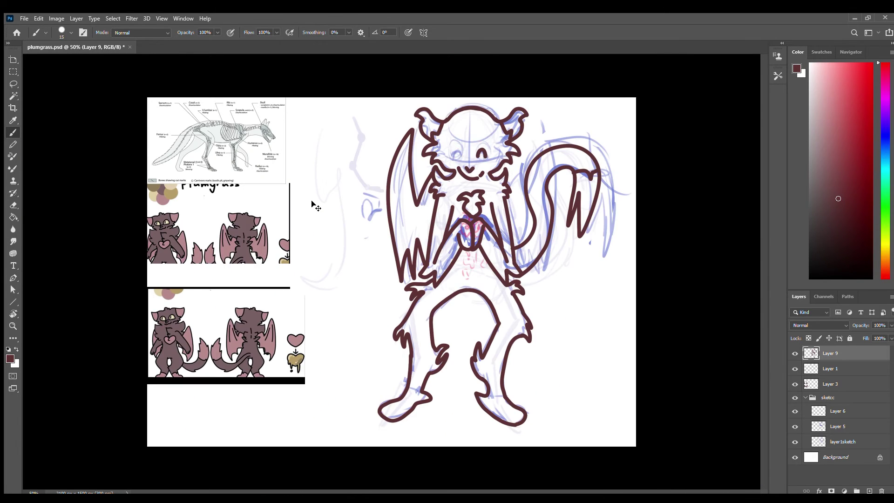
key("ctrl+plus")
key("ctrl+plus")
key("ctrl+plus")
key("ctrl+plus")
left_click_drag(162, 341, 165, 348)
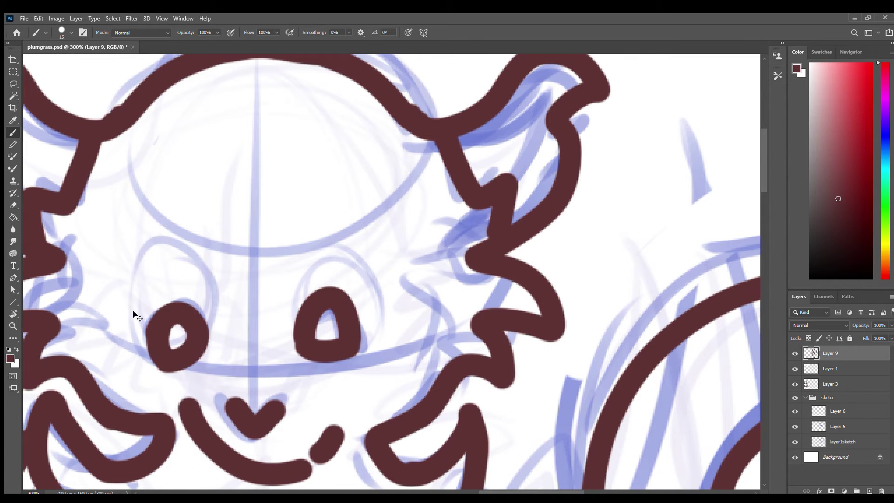
key("ctrl+z")
Ink the left eye with a tall outline and arched pupil, and erase and redraw the right eye to match
mouse_move(134, 313)
left_mouse_down()
mouse_move(173, 355)
mouse_move(217, 354)
mouse_move(205, 329)
left_mouse_up()
key("ctrl+z")
key("e")
left_click_drag(322, 325, 332, 306)
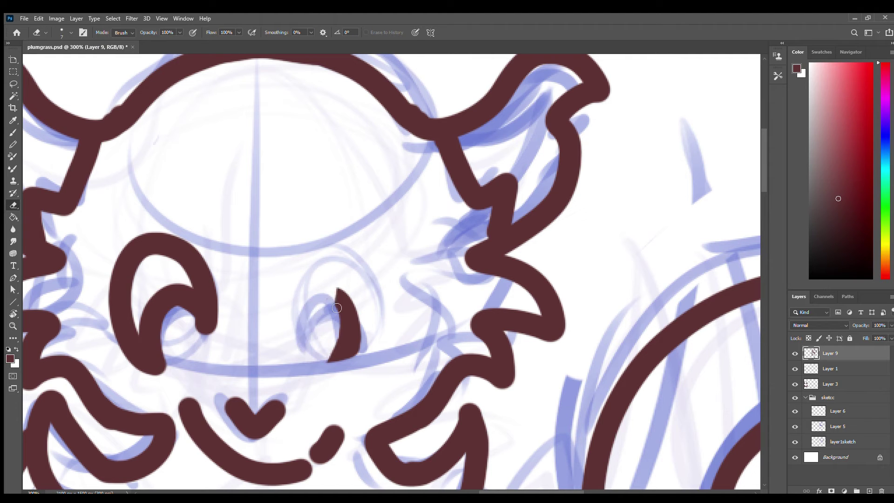
key("b")
left_click_drag(298, 340, 370, 347)
key("ctrl+s")
mouse_move(321, 310)
left_mouse_down()
mouse_move(344, 284)
mouse_move(399, 254)
left_mouse_up()
Copy the right eye onto a new layer, adjust it with Free Transform and ink short corner strokes under both eyes
key("ctrl+minus")
key("ctrl+minus")
key("ctrl+minus")
key("ctrl+minus")
key("ctrl+minus")
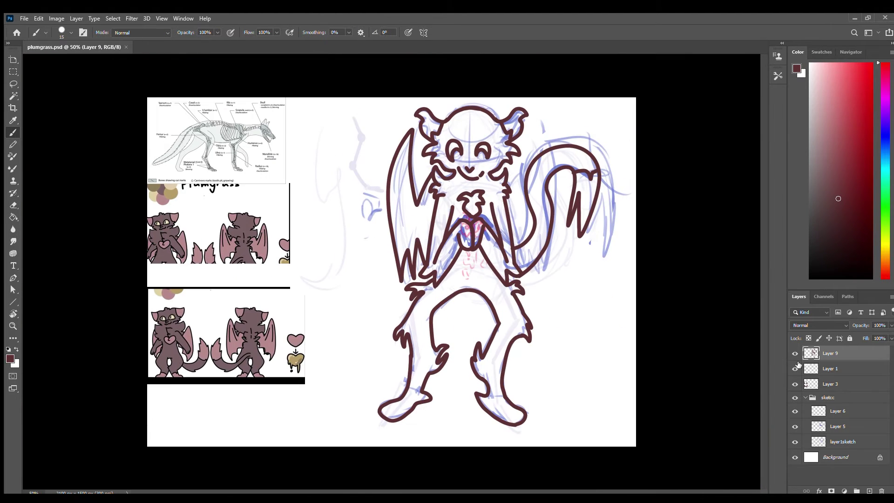
left_click(795, 397)
key("l")
left_click_drag(479, 126, 482, 152)
key("ctrl+j")
key("ctrl+t")
key("Return")
key("ctrl+plus")
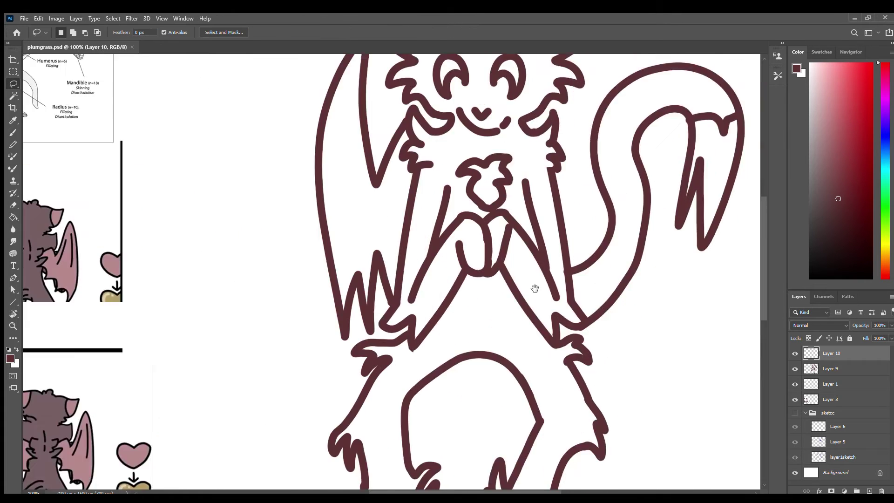
key("b")
key("ctrl+s")
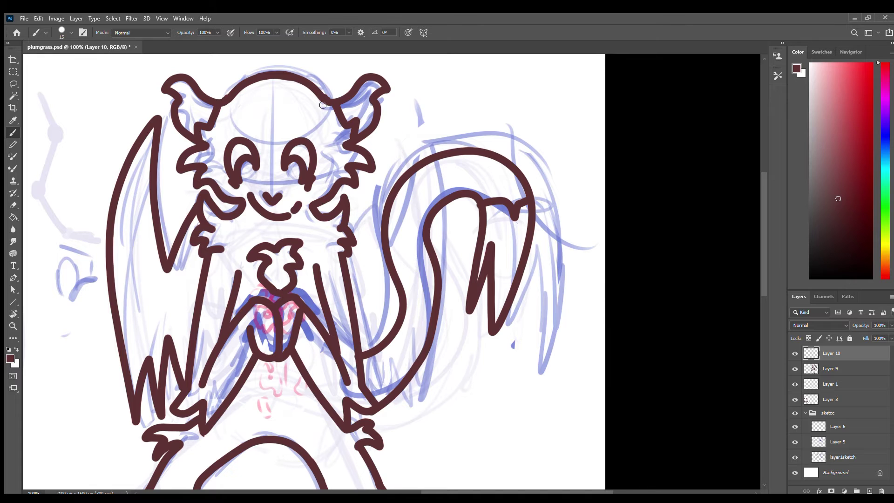
Copy the inked left wing onto a new layer, flip it horizontally and place it behind the right arm
key("l")
mouse_move(169, 410)
left_mouse_down()
mouse_move(120, 110)
mouse_move(158, 117)
left_mouse_up()
key("ctrl+j")
key("ctrl+t")
left_click_drag(140, 260, 395, 278)
key("Return")
Lower the opacity of Layer 9 to 41% and hide the sketch group
left_click(830, 384)
key("4")
key("1")
left_click(795, 428)
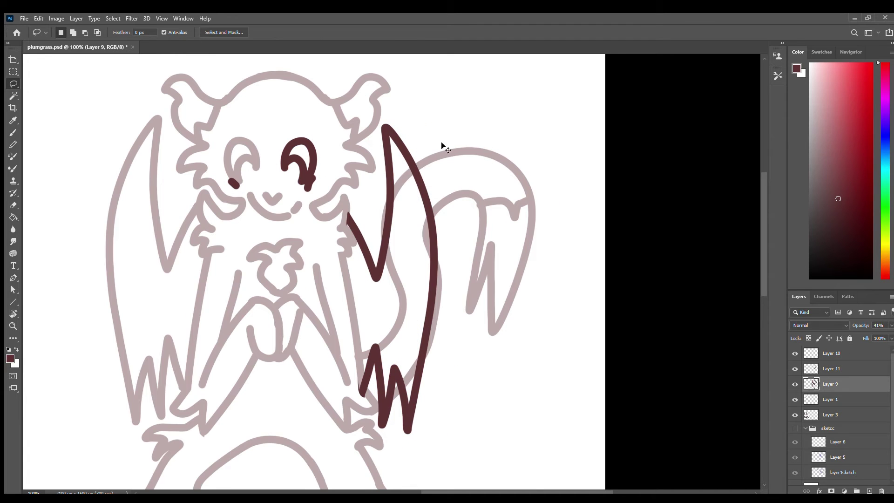
Nudge the copied right wing on Layer 11 slightly left with Free Transform
key("ctrl+t")
key("Escape")
key("alt+bracketright")
key("ctrl+t")
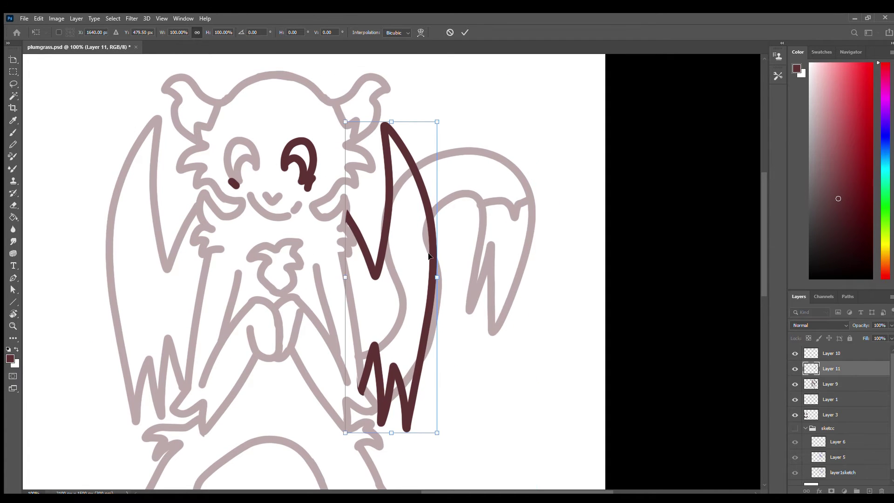
key("Return")
Lower the opacity of Layer 9 to 35% and erase the tail lines that cross the right wing
left_click(834, 399)
key("alt+bracketright")
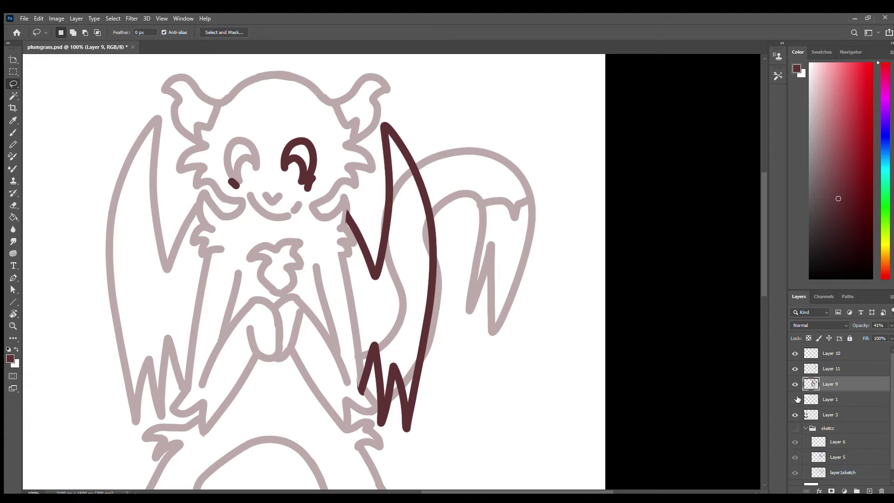
key("0")
key("3")
key("5")
key("e")
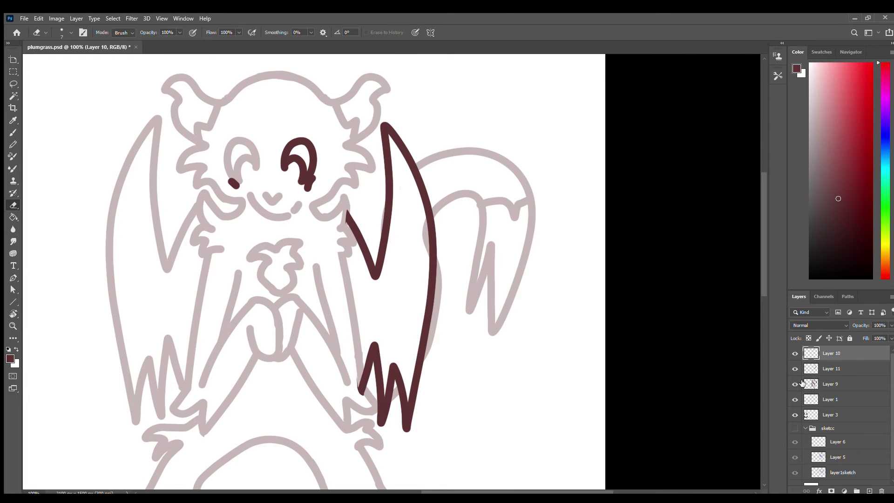
Restore the faded line art to full opacity and merge Layers 9, 10 and 11 into one layer
left_click(795, 368)
left_click(820, 358, "shift")
key("ctrl+e")
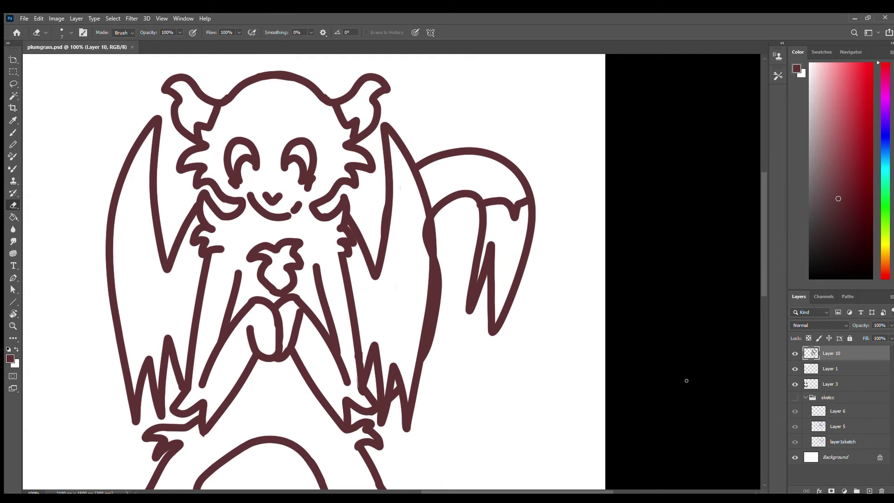
Clean up overlapping tail line remnants along the right wing's outer edge and save the file
key("ctrl+minus")
key("ctrl+minus")
key("ctrl+plus")
key("ctrl+plus")
key("ctrl+plus")
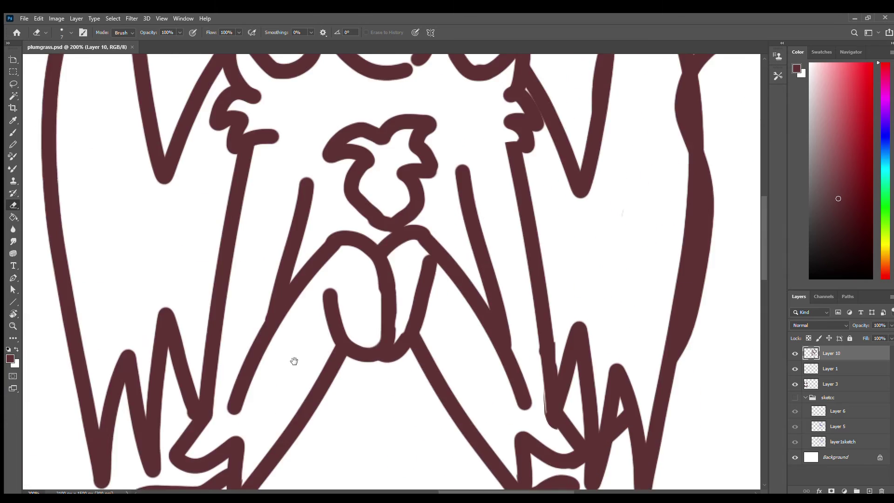
scroll(419, 219, "right", 4)
scroll(429, 190, "up", 2)
scroll(396, 235, "down", 1)
scroll(395, 235, "down", 4)
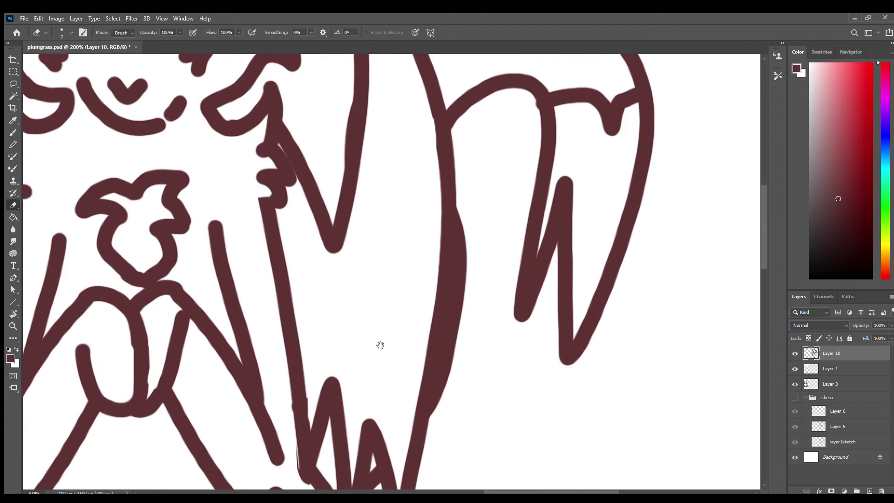
scroll(379, 344, "left", 1)
scroll(330, 297, "down", 8)
scroll(331, 296, "down", 2)
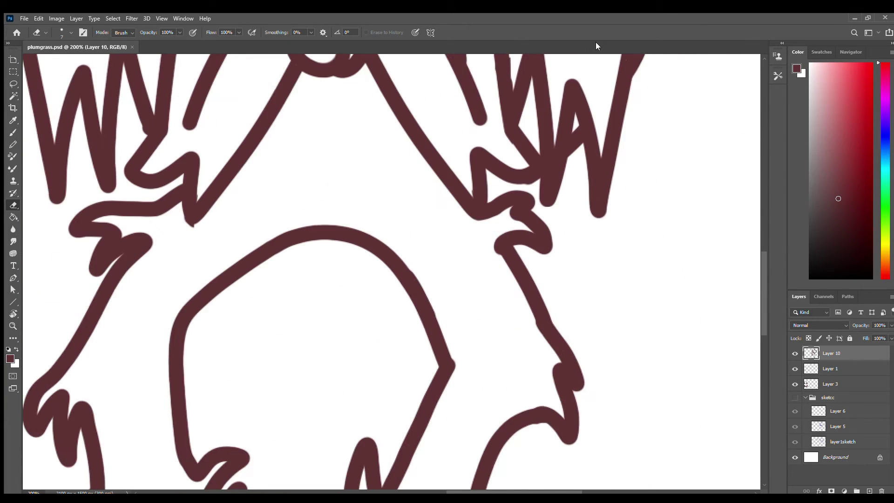
key("ctrl+minus")
key("ctrl+minus")
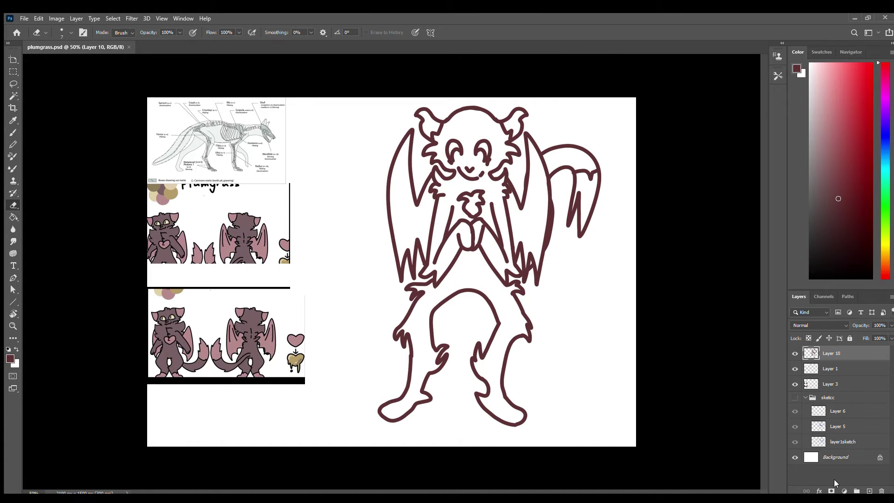
Add a new layer above the line art, show the sketch group and set the brush colour to bright red
left_click(869, 491)
key("b")
left_click(795, 413)
scroll(573, 367, "up", 3)
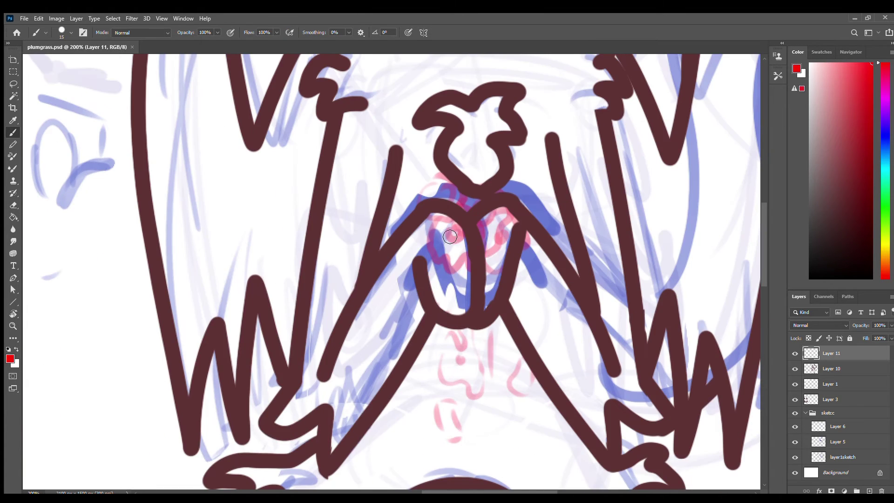
Try outlining two lumpy red shapes with dots inside over the character's joined hands
key("ctrl+z")
mouse_move(431, 233)
left_mouse_down()
mouse_move(467, 277)
mouse_move(472, 222)
left_mouse_up()
key("ctrl+z")
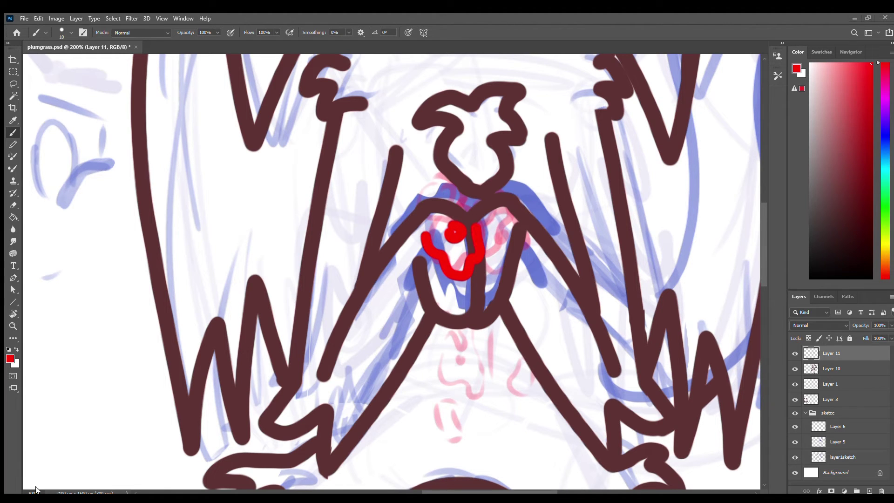
left_click_drag(437, 151, 409, 192)
mouse_move(397, 276)
left_mouse_down()
mouse_move(441, 257)
mouse_move(463, 318)
left_mouse_up()
left_click(467, 269)
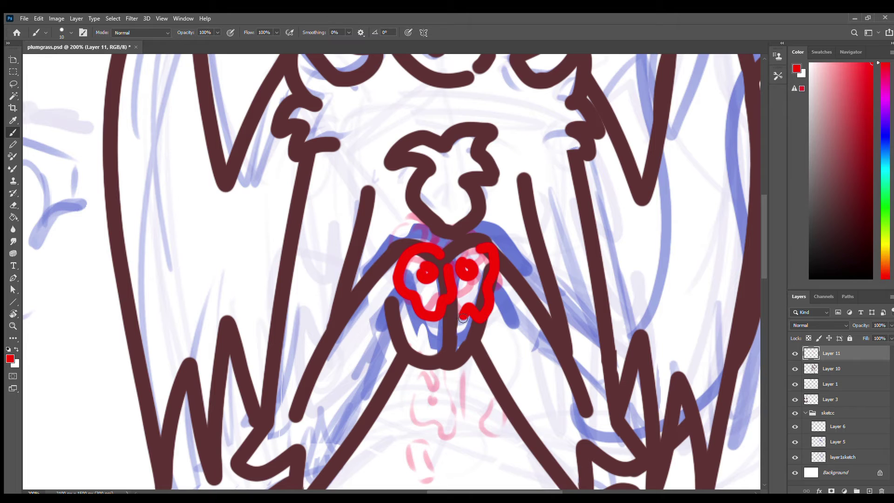
left_click_drag(460, 280, 450, 200)
left_click_drag(394, 205, 422, 279)
left_click_drag(502, 91, 482, 154)
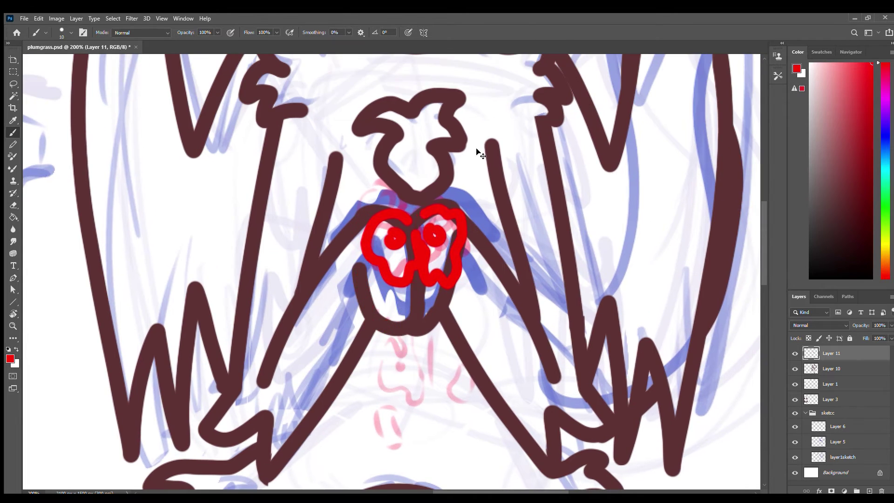
key("ctrl+z")
key("ctrl+z")
key("ctrl+z")
key("ctrl+z")
Trace the sketch's lumpy shapes over the joined hands and the drips below them in red, and save the file
mouse_move(394, 247)
left_mouse_down()
mouse_move(426, 252)
mouse_move(423, 212)
mouse_move(450, 298)
left_mouse_up()
mouse_move(426, 233)
left_mouse_down()
mouse_move(438, 280)
mouse_move(444, 224)
left_mouse_up()
mouse_move(393, 265)
left_mouse_down()
mouse_move(437, 312)
mouse_move(419, 355)
left_mouse_up()
left_click_drag(386, 326, 410, 382)
mouse_move(465, 303)
left_mouse_down()
mouse_move(487, 346)
mouse_move(459, 391)
left_mouse_up()
left_click_drag(469, 326, 471, 391)
left_click_drag(362, 196, 336, 245)
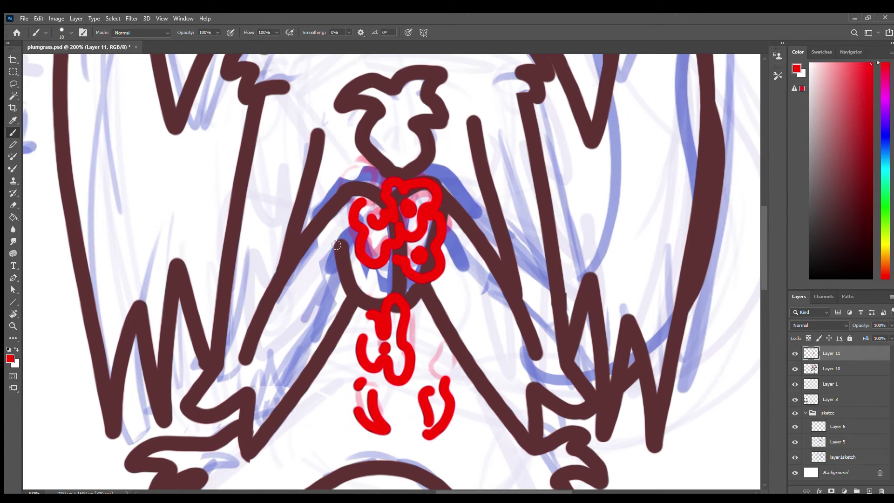
key("ctrl+minus")
key("ctrl+minus")
key("ctrl+minus")
key("ctrl+s")
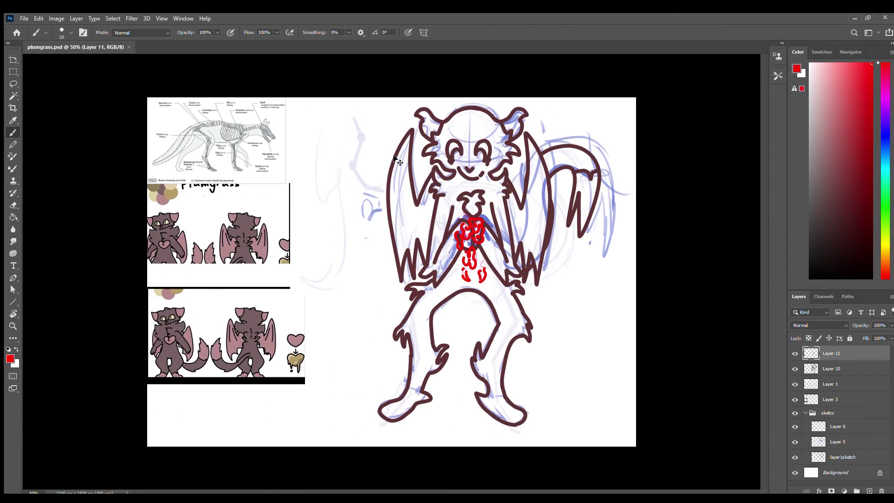
Hide the sketch group, add a new layer beneath the line art and sample the reference's wing pink for the Pencil tool
left_click(795, 413)
key("alt+bracketleft")
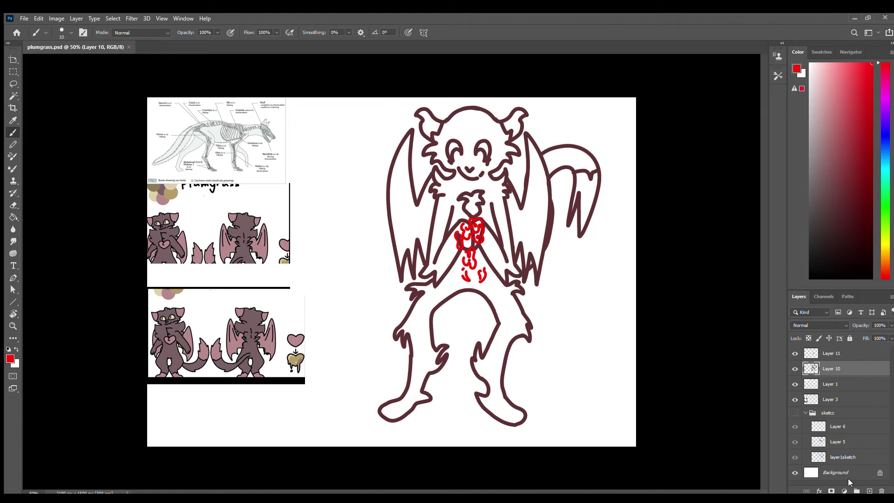
left_click(869, 491)
left_click(259, 235, "alt")
left_click(13, 144)
left_click(795, 384)
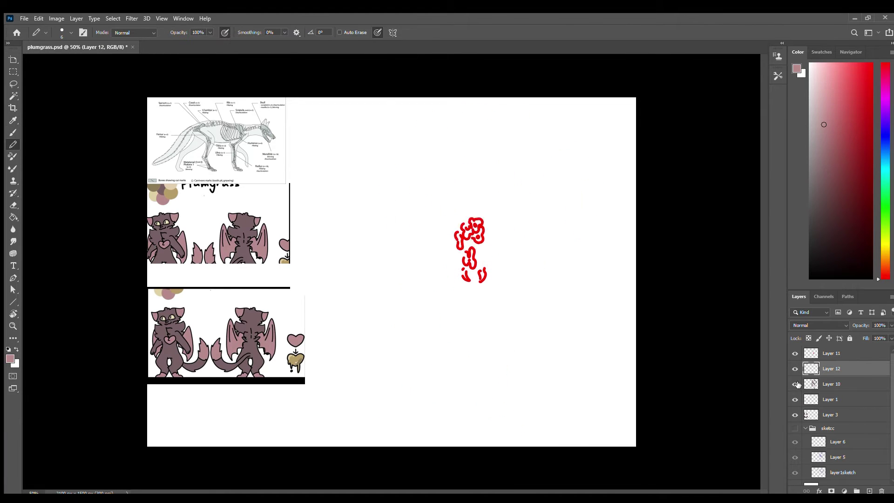
left_click(796, 384)
key("ctrl+bracketleft")
mouse_move(601, 242)
left_mouse_down()
mouse_move(599, 315)
mouse_move(635, 259)
left_mouse_up()
key("ctrl+z")
mouse_move(330, 109)
left_mouse_down()
mouse_move(326, 255)
mouse_move(426, 219)
left_mouse_up()
key("ctrl+z")
key("ctrl+plus")
key("ctrl+minus")
key("ctrl+minus")
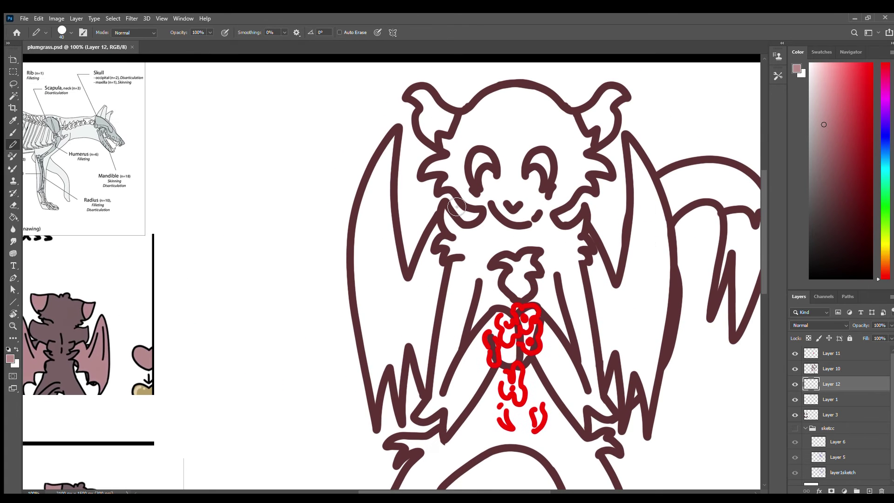
left_click_drag(383, 139, 373, 226)
key("ctrl+z")
Fill the left wing with the sampled pink inside its outline
key("ctrl+plus")
key("ctrl+plus")
key("ctrl+plus")
key("ctrl+plus")
key("ctrl+plus")
left_click_drag(275, 154, 218, 466)
scroll(219, 466, "down", 3)
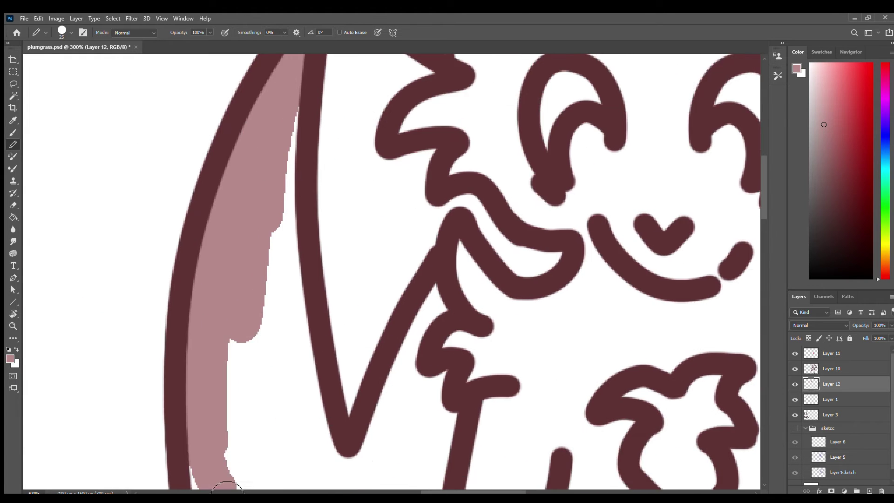
scroll(245, 279, "down", 8)
mouse_move(246, 280)
left_mouse_down()
mouse_move(393, 326)
mouse_move(357, 172)
left_mouse_up()
scroll(376, 317, "up", 6)
key("e")
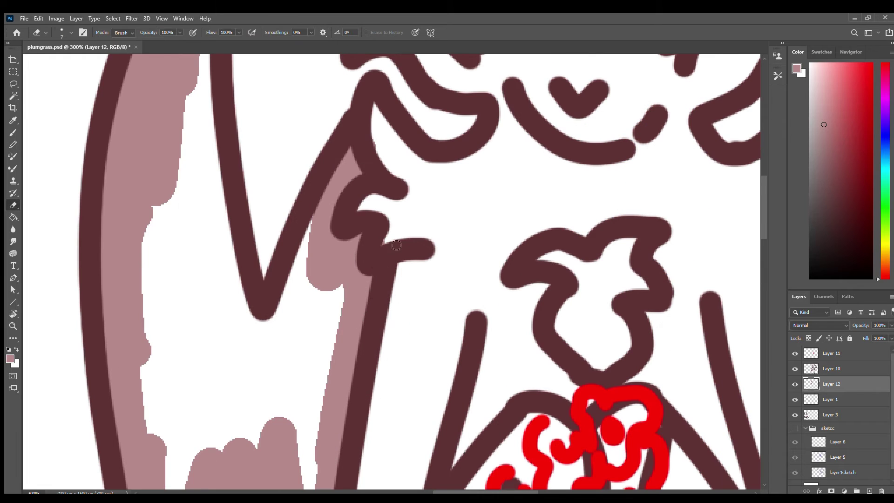
key("g")
left_click(289, 354)
left_click(219, 233)
left_click(229, 319)
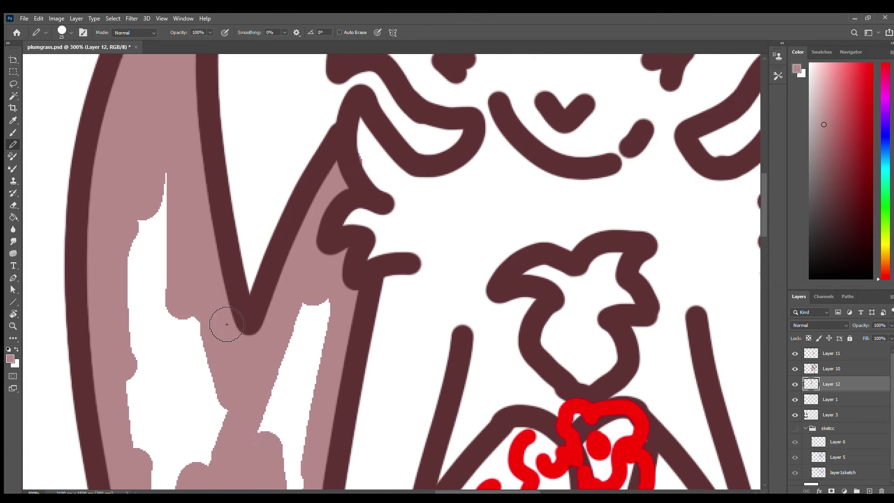
Fill both ears with the same pink inside their outlines
scroll(399, 183, "up", 4)
scroll(399, 183, "right", 3)
scroll(399, 183, "up", 5)
key("b")
mouse_move(140, 223)
left_mouse_down()
mouse_move(176, 290)
mouse_move(149, 326)
left_mouse_up()
scroll(321, 274, "right", 5)
mouse_move(326, 261)
left_mouse_down()
mouse_move(377, 279)
mouse_move(407, 271)
mouse_move(323, 275)
left_mouse_up()
Fill the tail tip with pink and erase the colour that spills past its outline
scroll(324, 275, "down", 5)
mouse_move(437, 213)
left_mouse_down()
mouse_move(515, 216)
mouse_move(455, 294)
left_mouse_up()
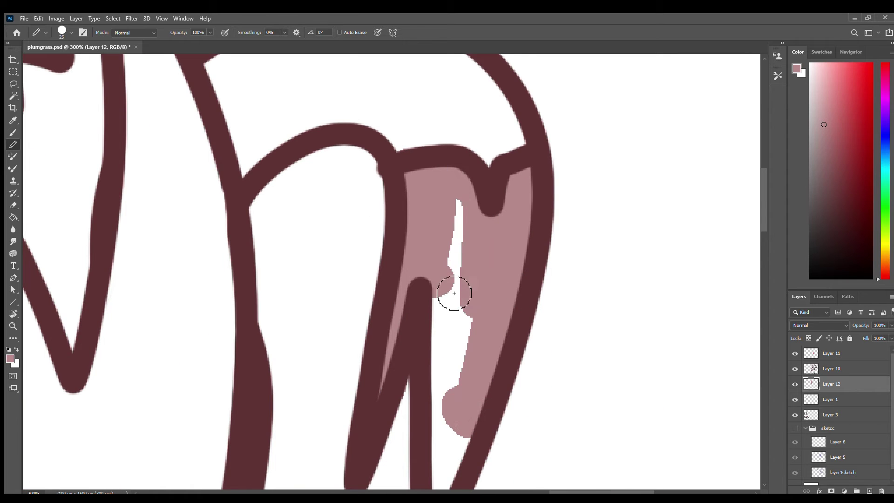
scroll(455, 293, "down", 2)
key("e")
left_click_drag(459, 352, 419, 410)
scroll(475, 407, "down", 4)
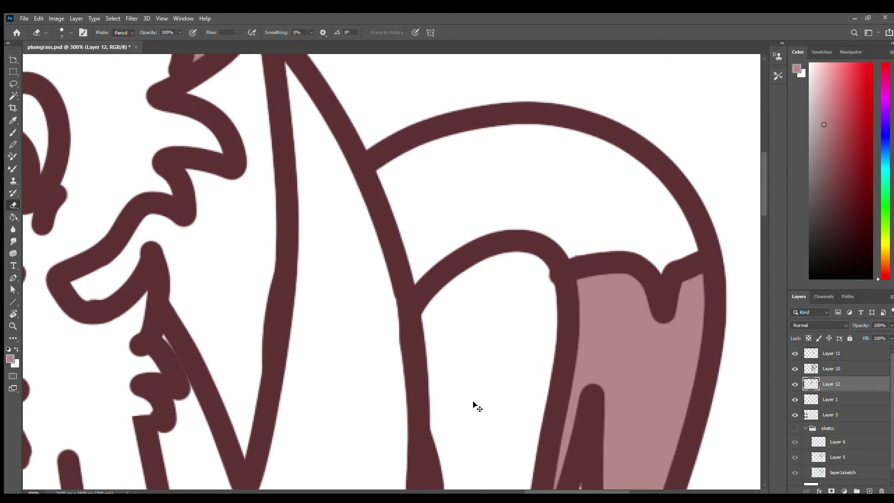
Fill the right wing with pink to match the left wing
left_click_drag(478, 406, 539, 326)
key("b")
mouse_move(377, 252)
left_mouse_down()
mouse_move(396, 346)
mouse_move(395, 258)
mouse_move(416, 295)
mouse_move(431, 170)
mouse_move(422, 266)
mouse_move(424, 223)
mouse_move(441, 273)
mouse_move(442, 388)
mouse_move(437, 215)
left_mouse_up()
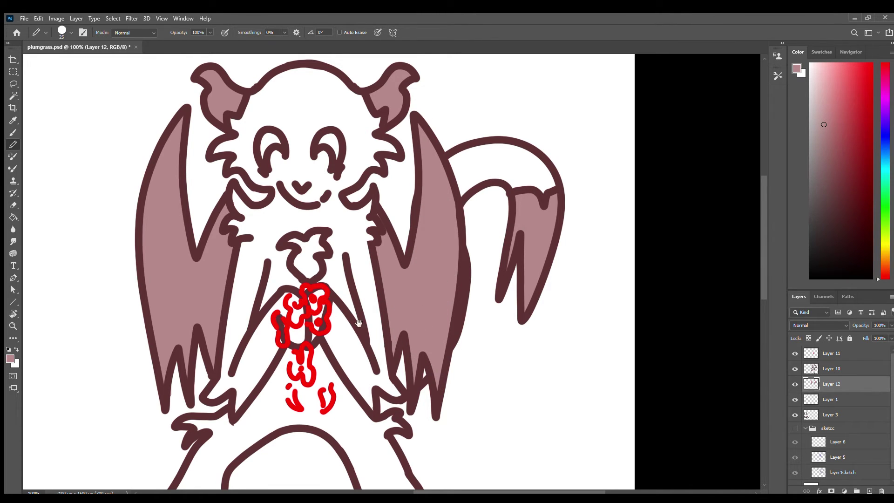
Fill both feet up to the ankles and the chest tuft with pink, erasing any spill around the outlines
left_click_drag(318, 212, 334, 305)
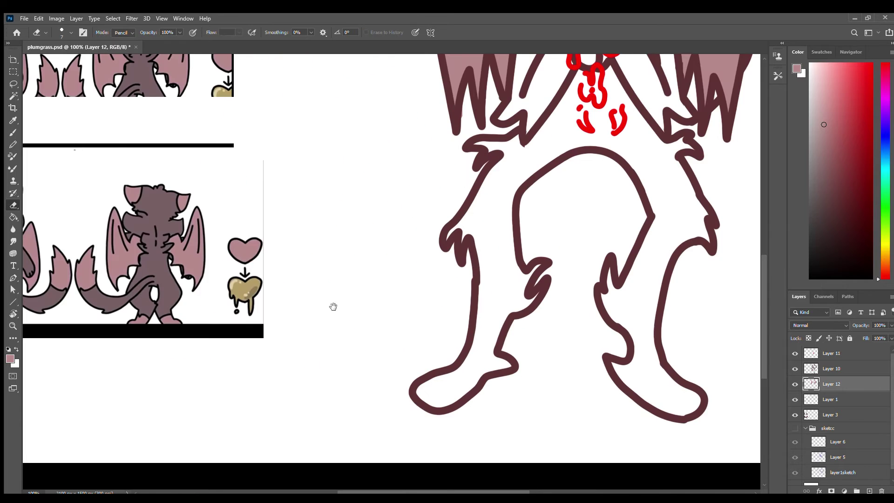
mouse_move(384, 317)
left_mouse_down()
mouse_move(436, 322)
mouse_move(454, 357)
mouse_move(424, 327)
left_mouse_up()
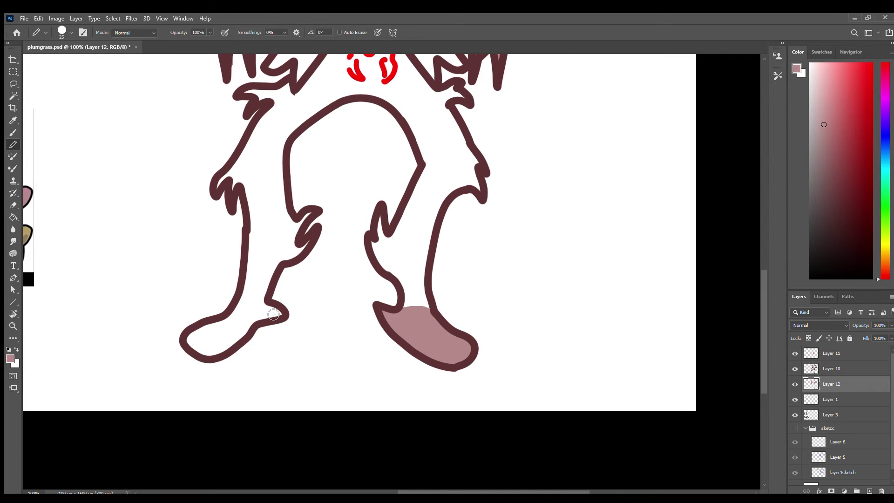
mouse_move(242, 312)
left_mouse_down()
mouse_move(199, 338)
mouse_move(218, 354)
mouse_move(213, 344)
mouse_move(252, 333)
left_mouse_up()
key("e")
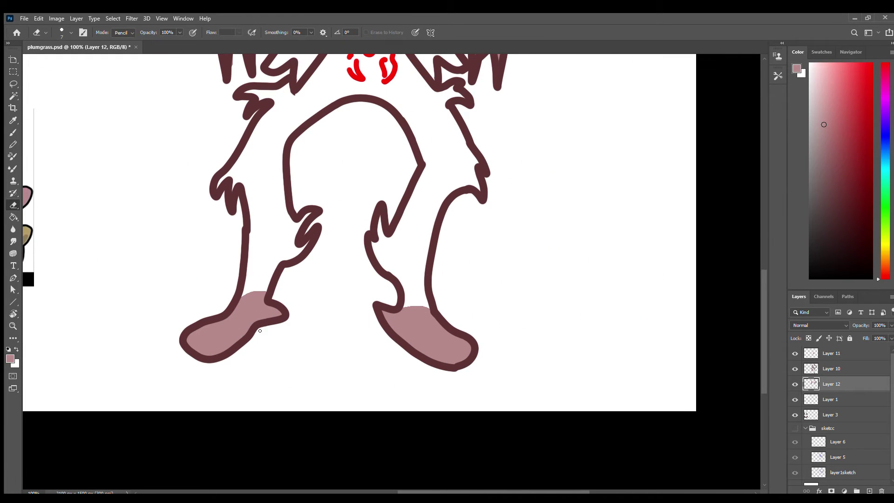
mouse_move(461, 60)
left_mouse_down()
mouse_move(407, 268)
mouse_move(544, 305)
mouse_move(595, 167)
mouse_move(419, 196)
mouse_move(303, 181)
left_mouse_up()
Fill the head and cheek fur with the dark mauve of the reference's body
key("b")
mouse_move(286, 196)
left_mouse_down()
mouse_move(368, 175)
mouse_move(408, 215)
left_mouse_up()
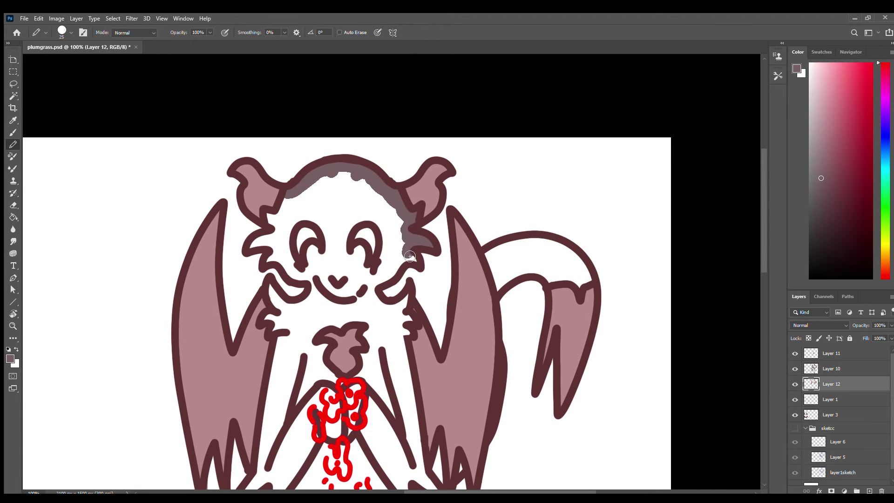
mouse_move(410, 256)
left_mouse_down()
mouse_move(386, 285)
mouse_move(319, 301)
left_mouse_up()
left_click_drag(277, 217, 319, 284)
mouse_move(319, 283)
left_mouse_down()
mouse_move(315, 195)
mouse_move(347, 160)
left_mouse_up()
Fill the torso, arms and hands with dark mauve around the pink chest tuft, and hide the red-lined Layer 11
mouse_move(300, 196)
left_mouse_down()
mouse_move(305, 263)
mouse_move(288, 350)
mouse_move(322, 305)
mouse_move(335, 373)
left_mouse_up()
left_click_drag(321, 299, 340, 330)
left_click_drag(382, 270, 396, 298)
mouse_move(168, 295)
left_mouse_down()
mouse_move(499, 211)
mouse_move(79, 300)
left_mouse_up()
mouse_move(360, 314)
left_mouse_down()
mouse_move(336, 189)
mouse_move(224, 303)
left_mouse_up()
key("ctrl+minus")
key("e")
key("ctrl+plus")
key("b")
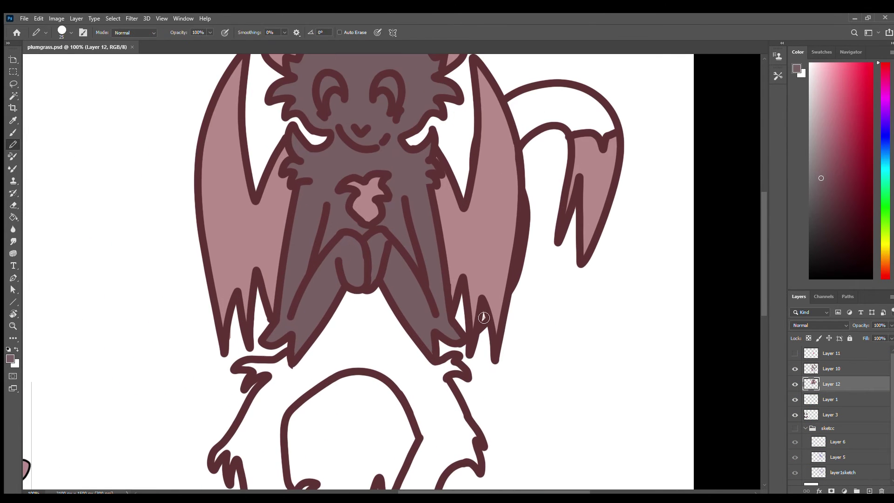
Save the file and fill the upper part of the tail with dark mauve
left_click_drag(461, 316, 363, 437)
key("ctrl+s")
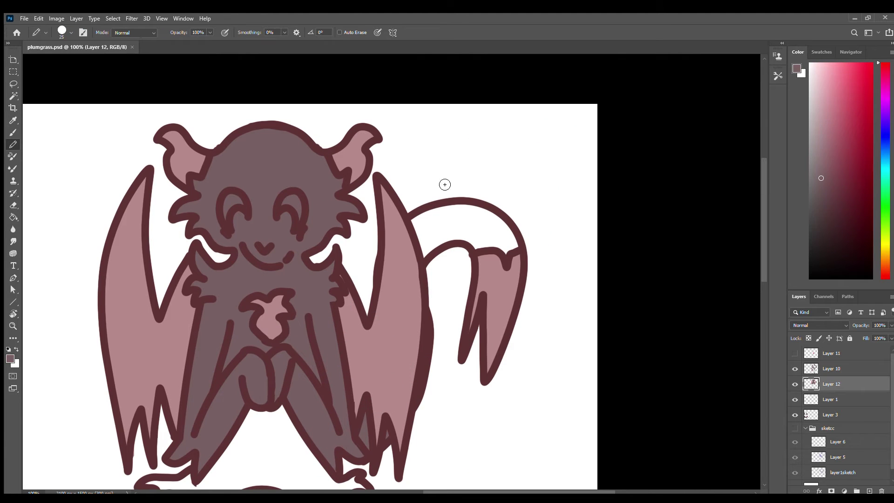
mouse_move(415, 229)
left_mouse_down()
mouse_move(510, 243)
mouse_move(466, 209)
mouse_move(427, 253)
mouse_move(511, 251)
left_mouse_up()
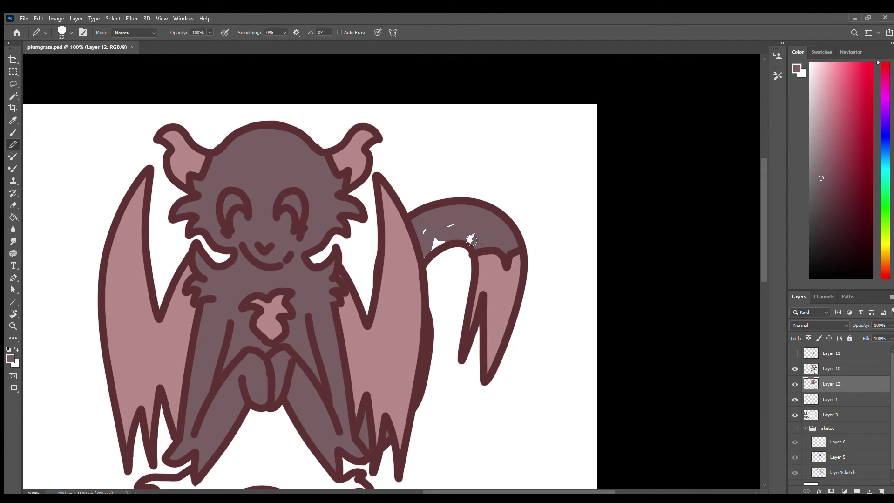
left_click_drag(420, 203, 490, 110)
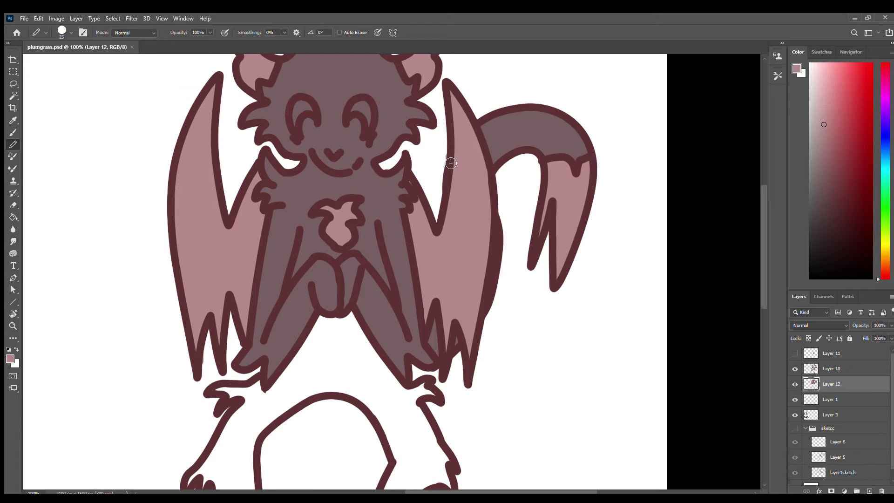
Try to ink the tail's curve across the right wing on Layer 10 in the dark red line colour
left_click(811, 368)
left_click(795, 369)
left_click(796, 368)
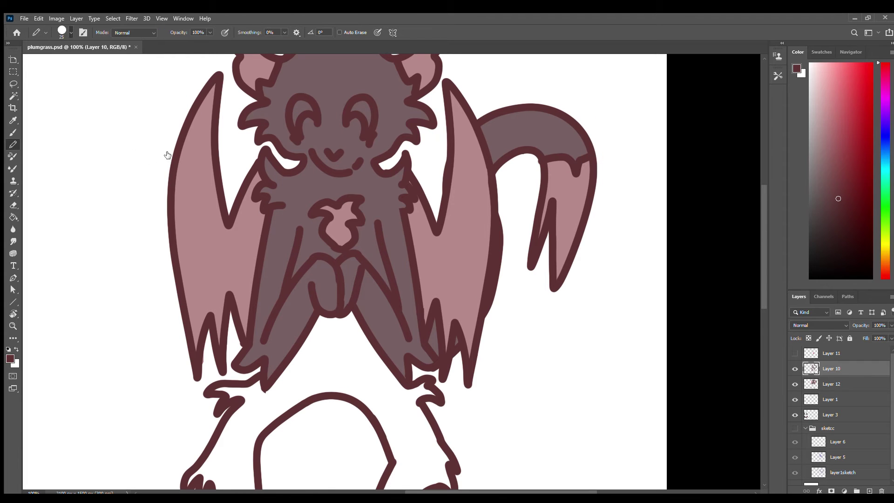
key("b")
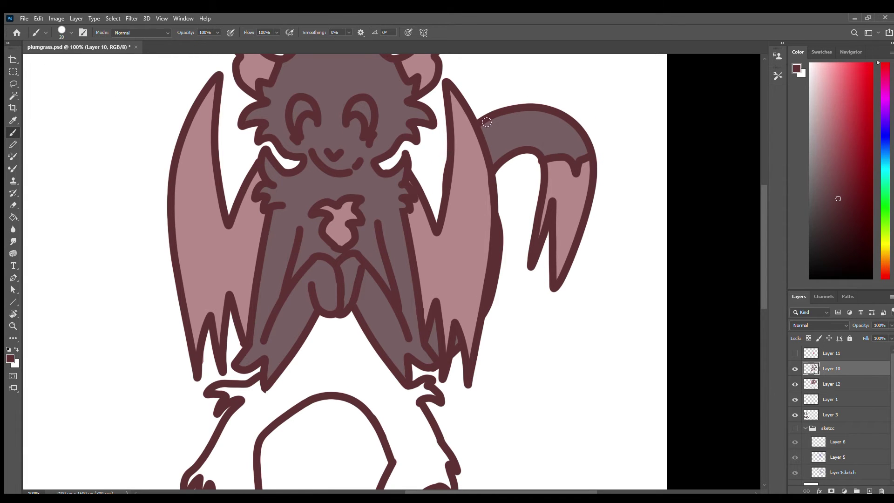
key("ctrl+z")
left_click_drag(454, 171, 426, 309)
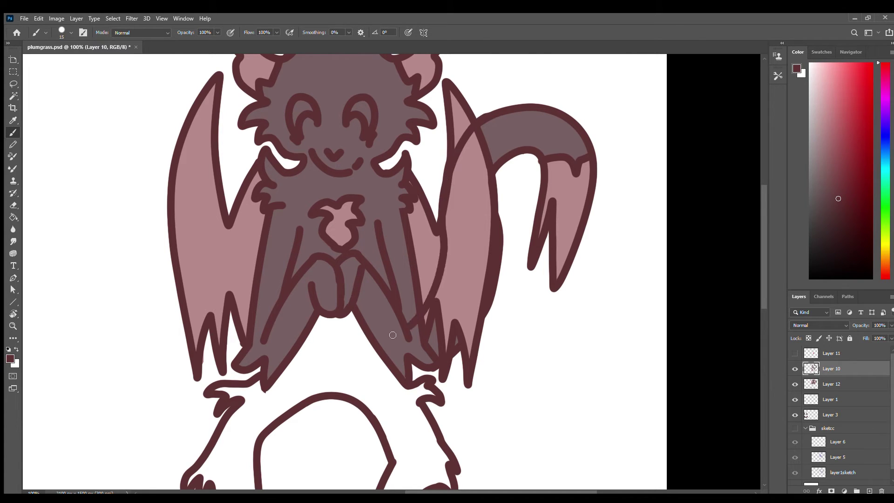
key("ctrl+z")
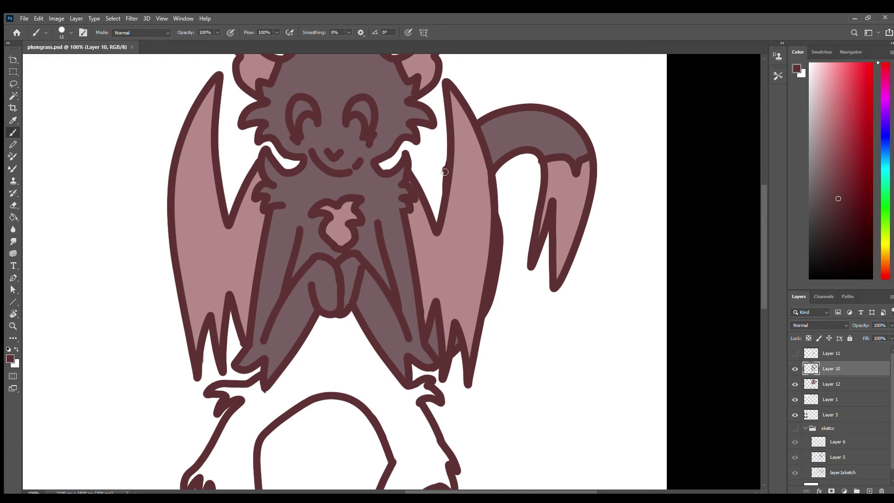
Ink the short tail curve between the body and the right wing's inner edge on Layer 10
scroll(437, 193, "down", 2)
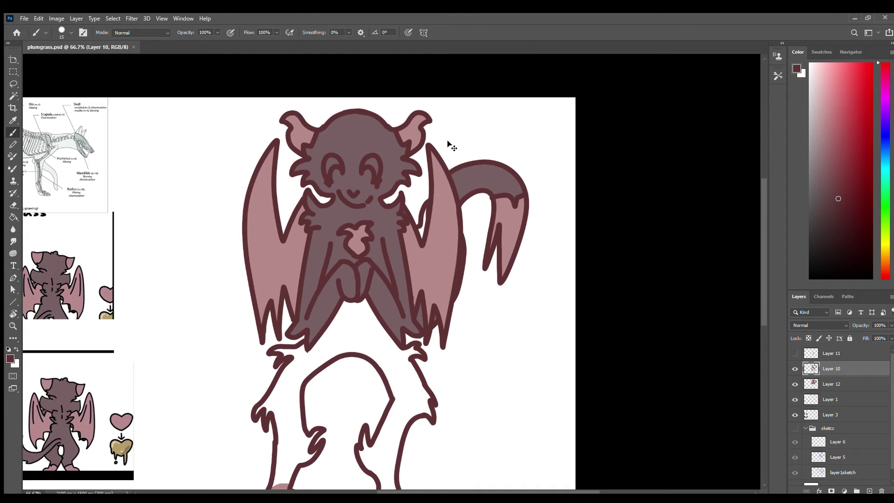
scroll(447, 144, "up", 4)
scroll(465, 167, "up", 3)
left_click_drag(388, 280, 364, 361)
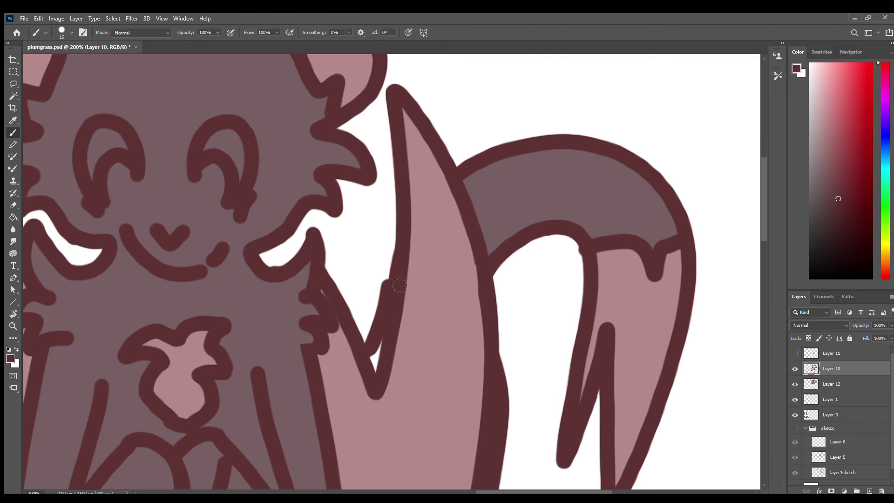
On Layer 12, paint the mauve sampled from the tail below the right arm and along the right hip's edge
left_click(401, 267, "ctrl")
key("i")
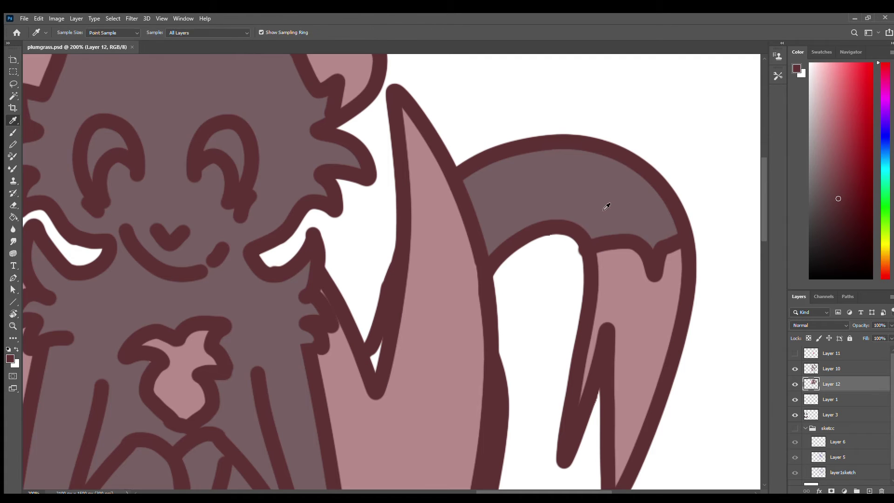
left_click(606, 207)
key("b")
scroll(395, 329, "down", 5)
mouse_move(391, 280)
left_mouse_down()
mouse_move(480, 305)
mouse_move(412, 276)
mouse_move(297, 150)
left_mouse_up()
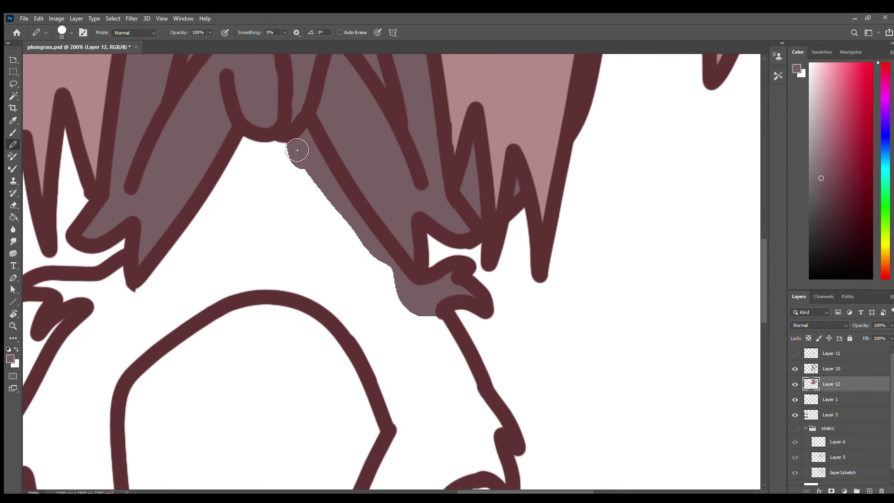
Fill the left hip and leg with dark mauve down to the pink foot
scroll(297, 150, "down", 4)
scroll(297, 150, "left", 4)
mouse_move(390, 135)
left_mouse_down()
mouse_move(283, 170)
mouse_move(287, 159)
mouse_move(189, 343)
mouse_move(195, 352)
mouse_move(168, 365)
left_mouse_up()
key("e")
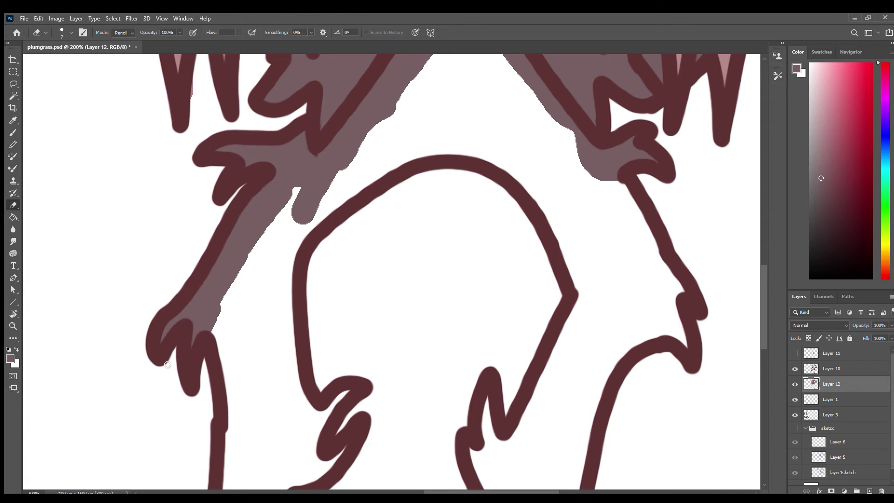
key("b")
left_click_drag(219, 301, 235, 333)
scroll(235, 333, "down", 4)
mouse_move(225, 244)
left_mouse_down()
mouse_move(223, 293)
mouse_move(257, 365)
mouse_move(309, 250)
mouse_move(270, 196)
left_mouse_up()
scroll(239, 236, "up", 5)
key("g")
scroll(186, 330, "up", 3)
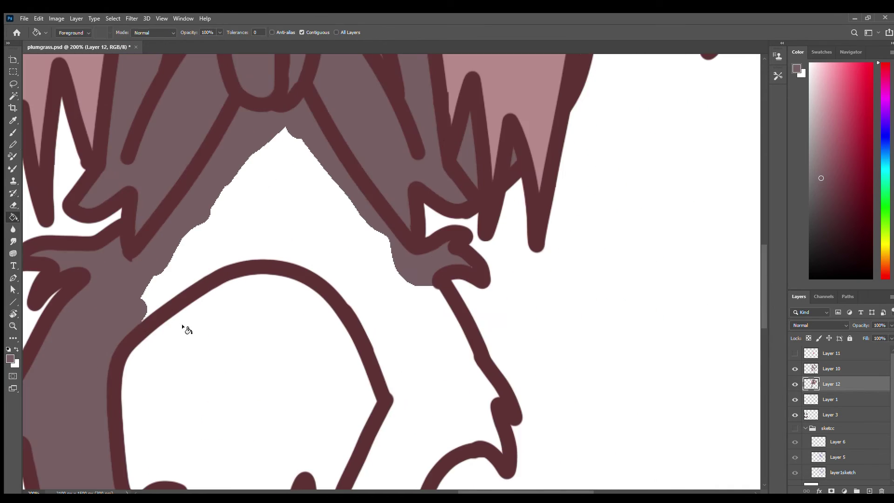
Paint dark mauve along the inside edges of the right leg down to the pink foot
scroll(186, 329, "down", 3)
key("b")
mouse_move(375, 186)
left_mouse_down()
mouse_move(449, 306)
mouse_move(443, 349)
left_mouse_up()
scroll(425, 240, "down", 3)
mouse_move(425, 239)
left_mouse_down()
mouse_move(385, 425)
mouse_move(391, 420)
mouse_move(314, 379)
mouse_move(380, 221)
left_mouse_up()
key("e")
key("b")
key("ctrl+z")
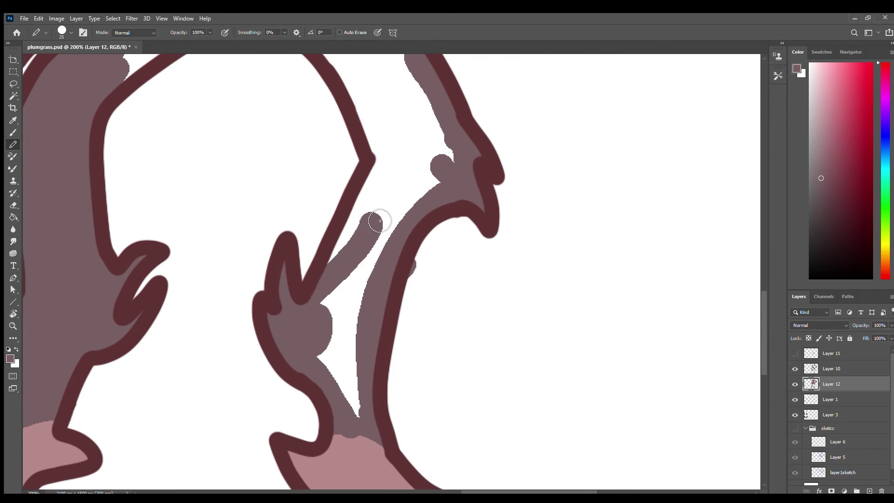
Fill the rest of the hips and right leg with dark mauve and erase the spill along the arch between the legs
scroll(380, 221, "up", 8)
scroll(379, 221, "right", 2)
key("e")
mouse_move(293, 286)
left_mouse_down()
mouse_move(169, 226)
mouse_move(146, 253)
left_mouse_up()
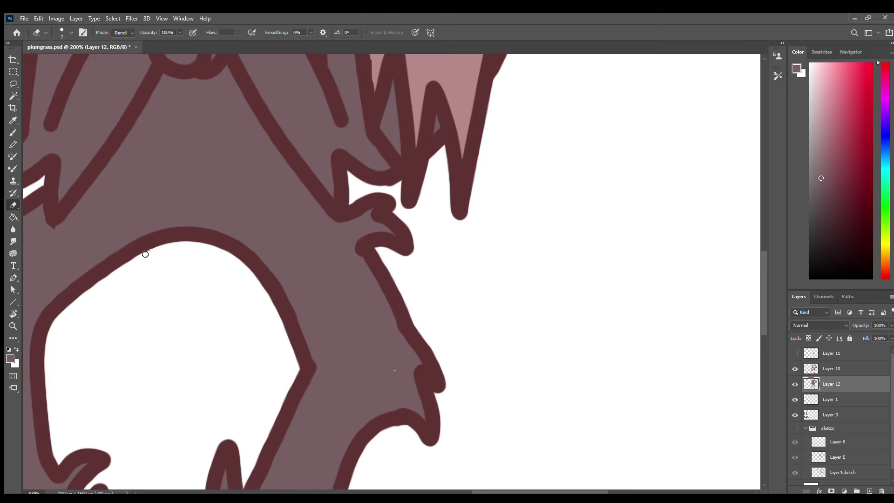
key("b")
key("ctrl+minus")
key("ctrl+minus")
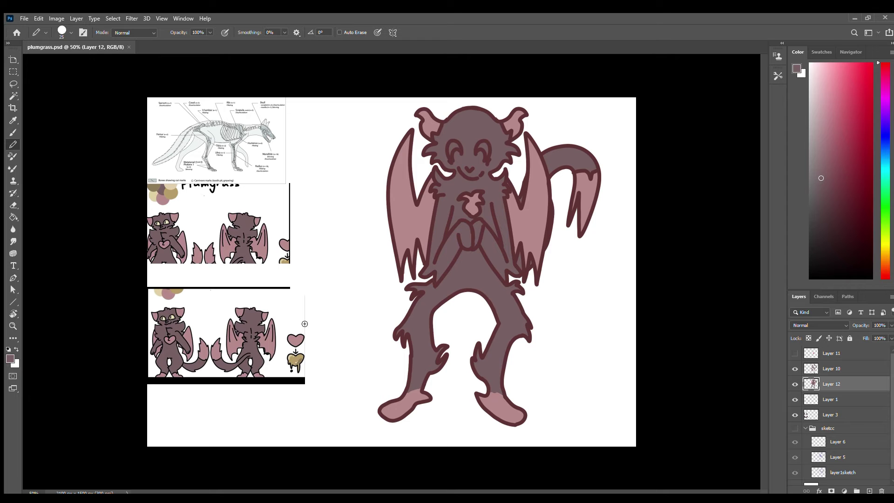
Sample the pale cream from the reference's eyes and colour both of the character's eyes with it
key("ctrl+plus")
key("ctrl+plus")
key("i")
left_click(74, 313)
scroll(128, 260, "up", 5)
scroll(127, 261, "left", 2)
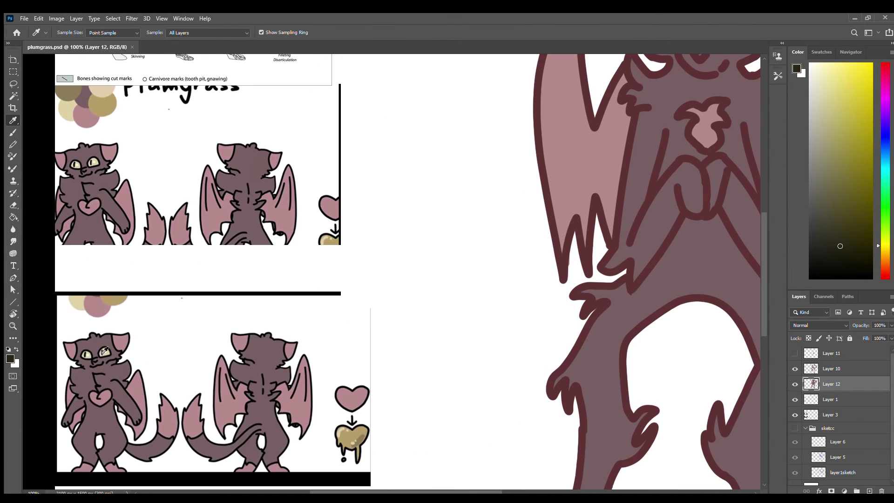
key("b")
scroll(127, 259, "up", 5)
scroll(127, 259, "right", 8)
scroll(280, 308, "down", 2)
left_click_drag(278, 315, 290, 304)
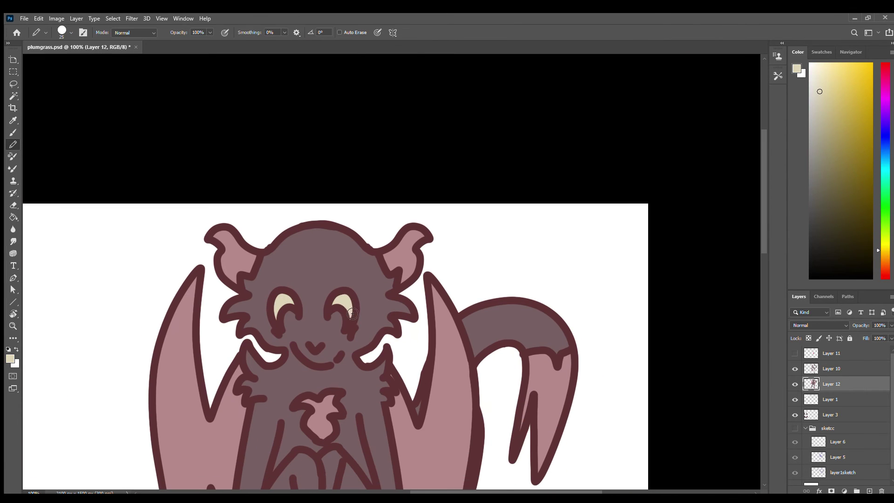
Paint both pupils in the dark red sampled from the line art, and save the file
scroll(353, 314, "down", 5)
scroll(353, 314, "left", 10)
scroll(194, 326, "right", 7)
scroll(193, 325, "up", 3)
left_click(396, 261, "alt")
left_click_drag(404, 268, 412, 280)
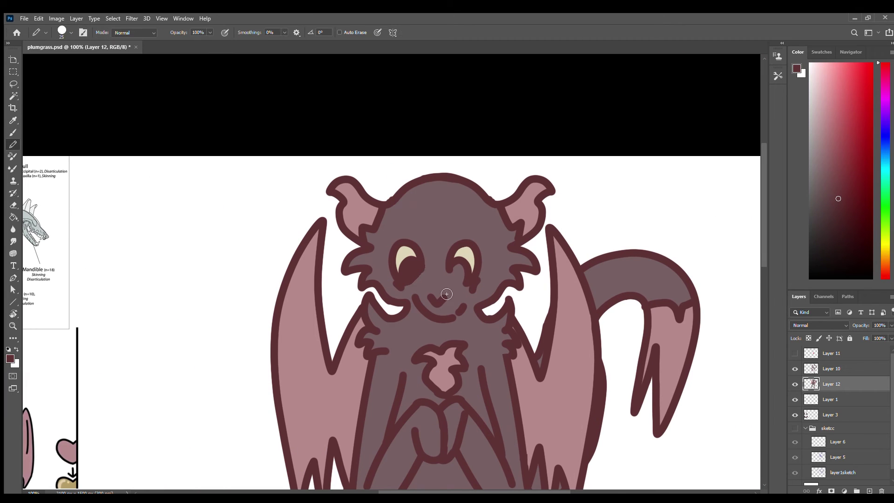
key("ctrl+s")
Set the eraser to Brush mode and erase the stray line ends below both eyes on Layer 10
scroll(527, 247, "down", 4)
scroll(527, 247, "left", 2)
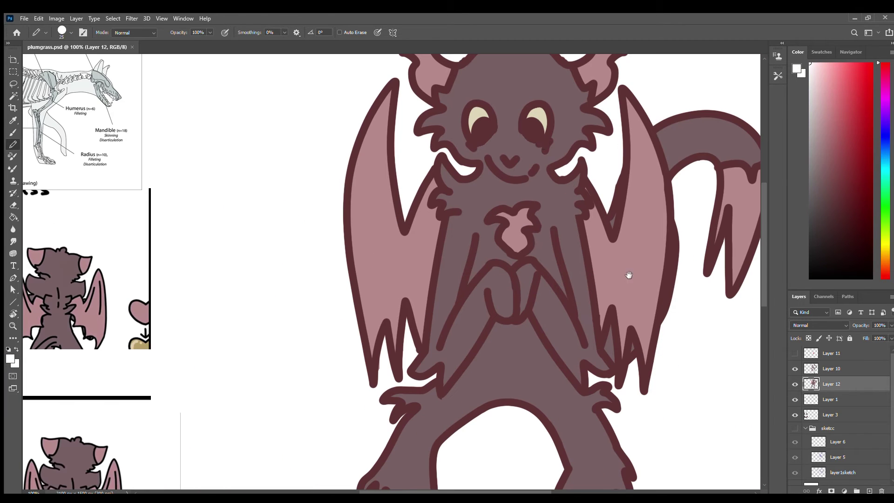
scroll(666, 260, "down", 2)
key("e")
key("alt+bracketright")
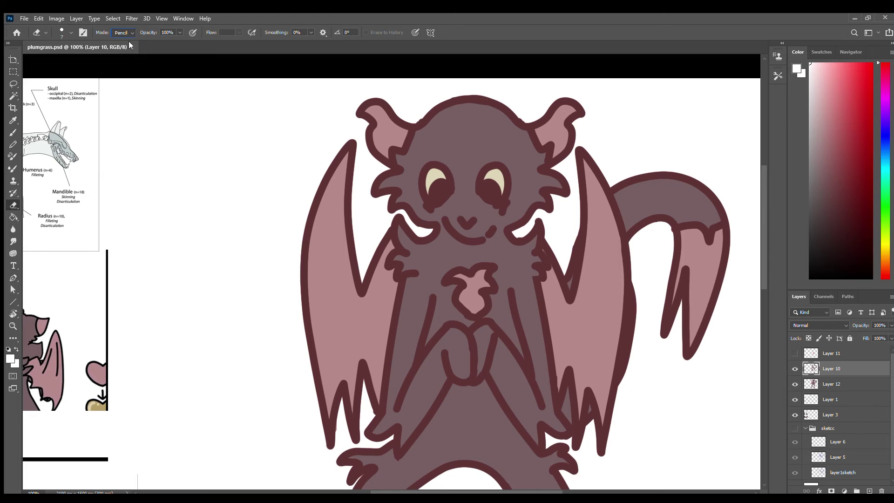
scroll(234, 194, "up", 6)
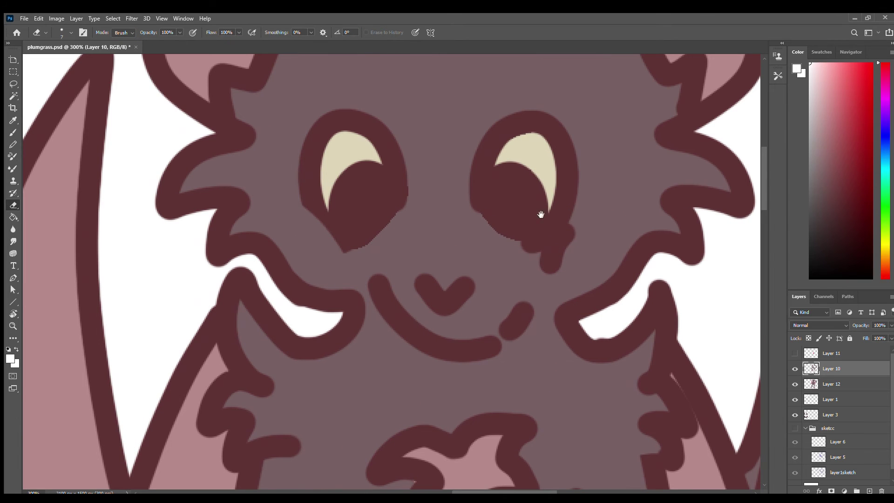
left_click_drag(549, 272, 585, 218)
Select Layer 12 and hide the Layer 10 line art to check the flat colours underneath
left_click(864, 379)
left_click(795, 369)
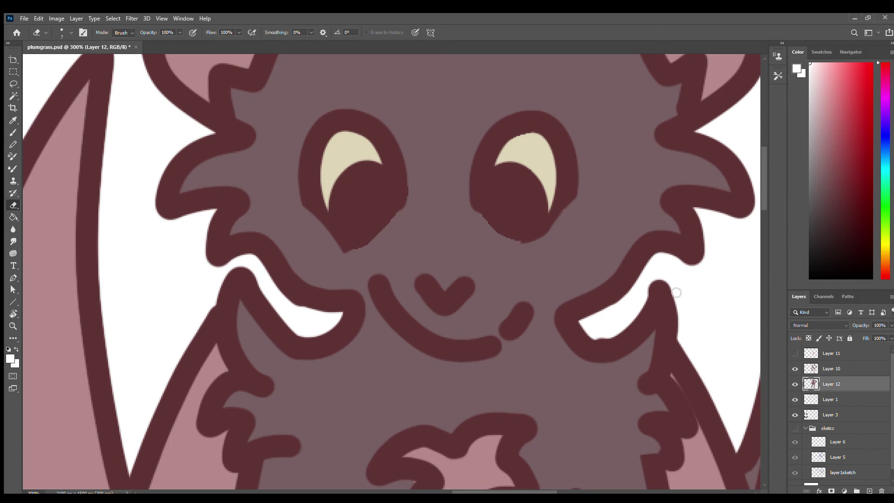
key("b")
scroll(522, 256, "down", 3)
left_click(796, 368)
scroll(591, 316, "down", 2)
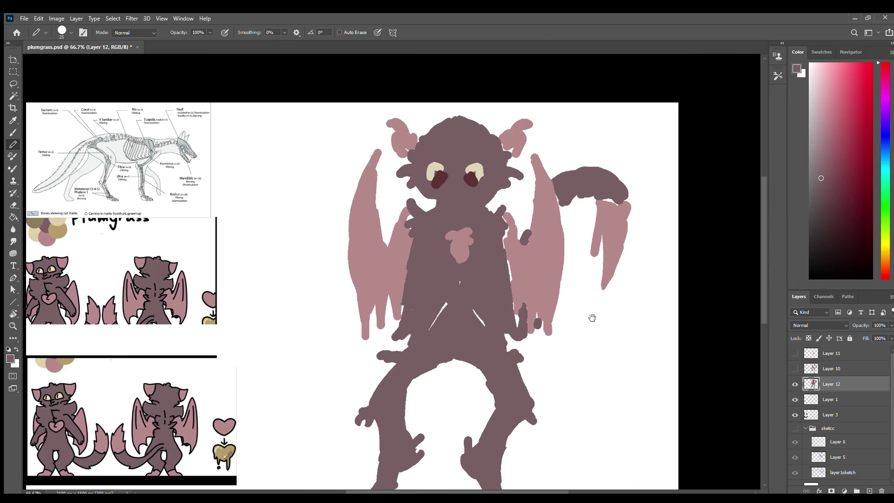
Hide Layer 1 and the Layer 3 references, add a new layer above Layer 3, and set the drawing colour to white
scroll(729, 349, "down", 2)
left_click_drag(795, 396, 795, 414)
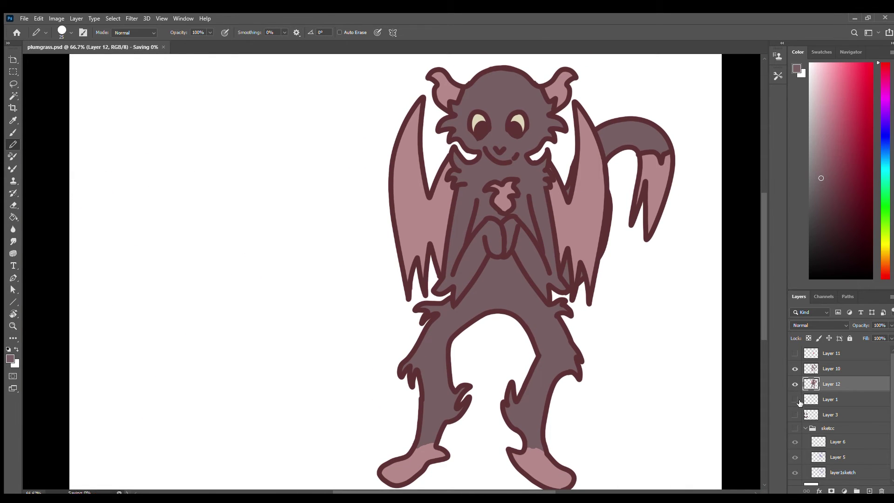
left_click(838, 415)
left_click(870, 491)
key("d")
key("x")
scroll(359, 116, "down", 1)
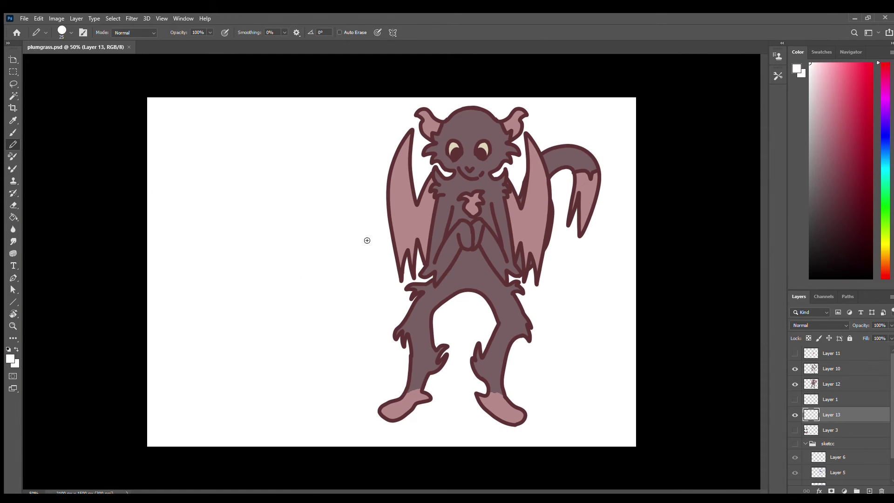
Add another layer directly above Layer 3, fill it with green as the background, and return to Layer 13 with the Brush
left_click(878, 149)
left_click(862, 429)
left_click(870, 491)
key("i")
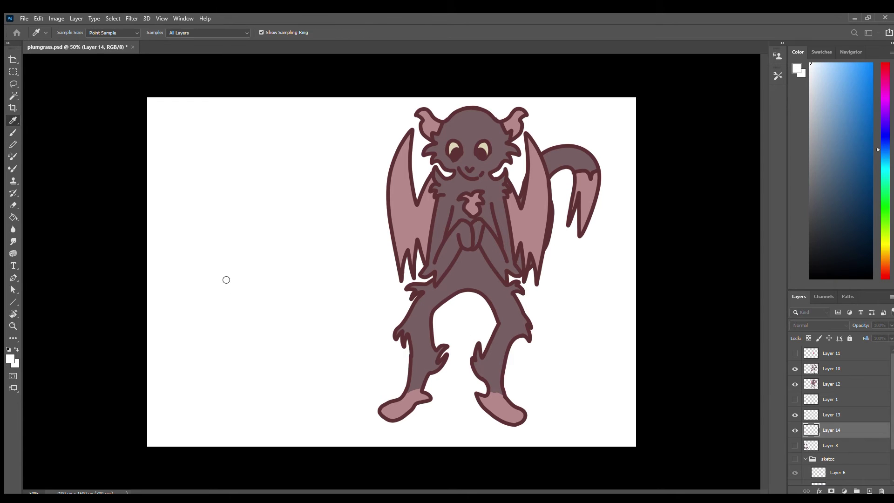
key("ctrl+BackSpace")
key("b")
key("alt+bracketright")
mouse_move(190, 200)
left_mouse_down()
mouse_move(184, 226)
mouse_move(304, 233)
left_mouse_up()
key("ctrl+z")
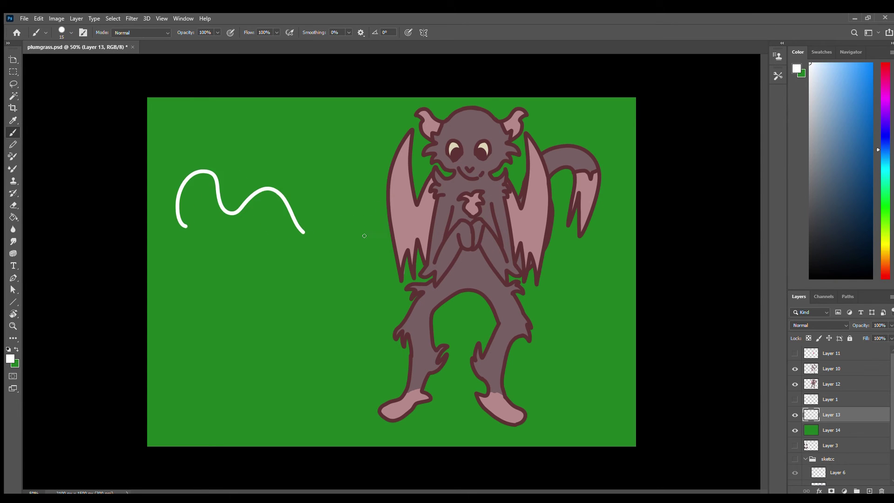
key("ctrl+z")
left_click_drag(243, 269, 374, 256)
key("ctrl+z")
Sample the head's mauve, lighten it to a pale pink drawing colour, and test it with strokes on the green background
left_click(480, 127, "alt")
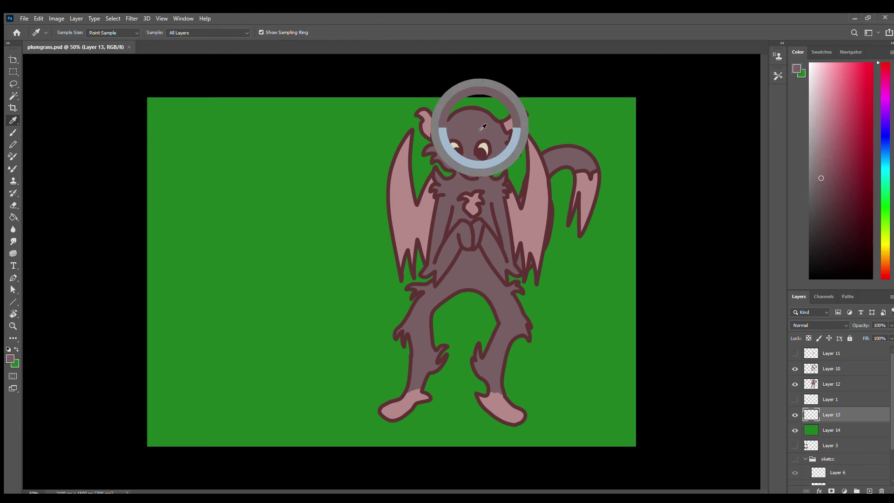
mouse_move(235, 272)
left_mouse_down()
mouse_move(268, 284)
mouse_move(359, 249)
left_mouse_up()
left_click(813, 72)
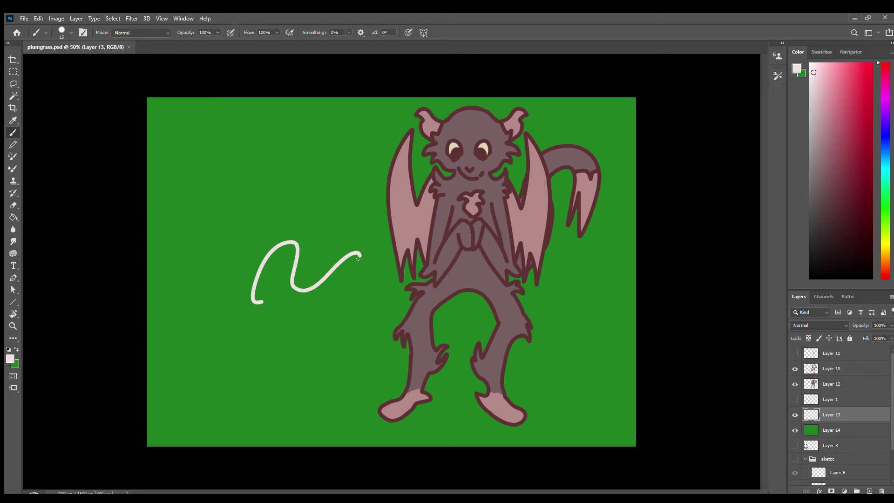
key("ctrl+z")
mouse_move(354, 280)
left_mouse_down()
mouse_move(299, 400)
mouse_move(372, 251)
left_mouse_up()
key("ctrl+z")
left_click_drag(235, 309, 319, 269)
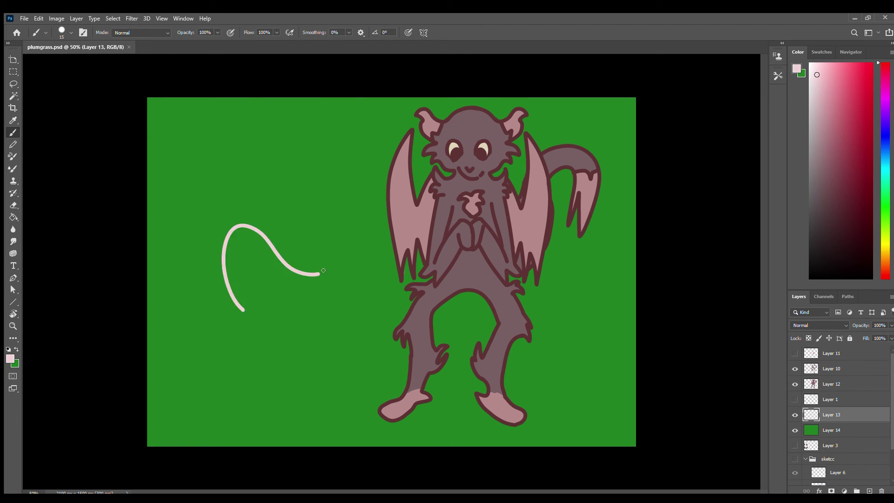
key("ctrl+z")
left_click_drag(368, 208, 265, 300)
key("ctrl+z")
mouse_move(150, 212)
left_mouse_down()
mouse_move(290, 170)
mouse_move(386, 223)
left_mouse_up()
key("ctrl+z")
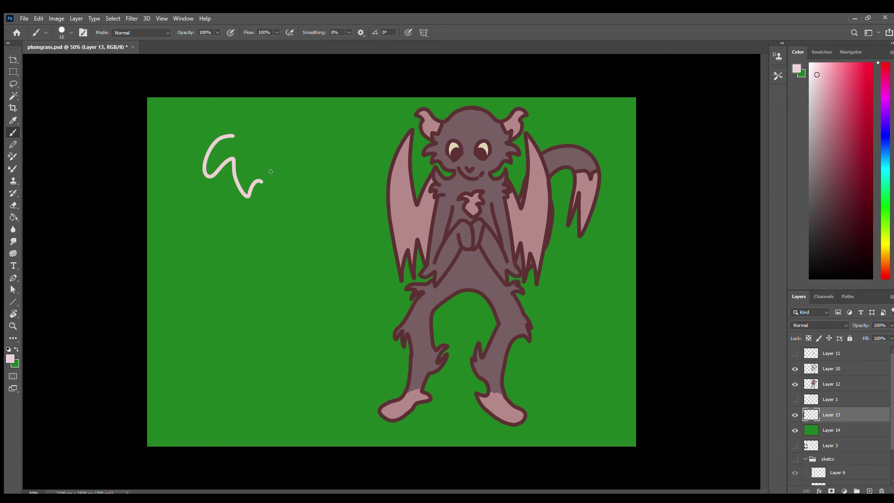
key("ctrl+z")
Draw a ragged petalled blossom outline in the green area's upper left on Layer 13 and fill it solid pale pink
left_click_drag(227, 141, 292, 144)
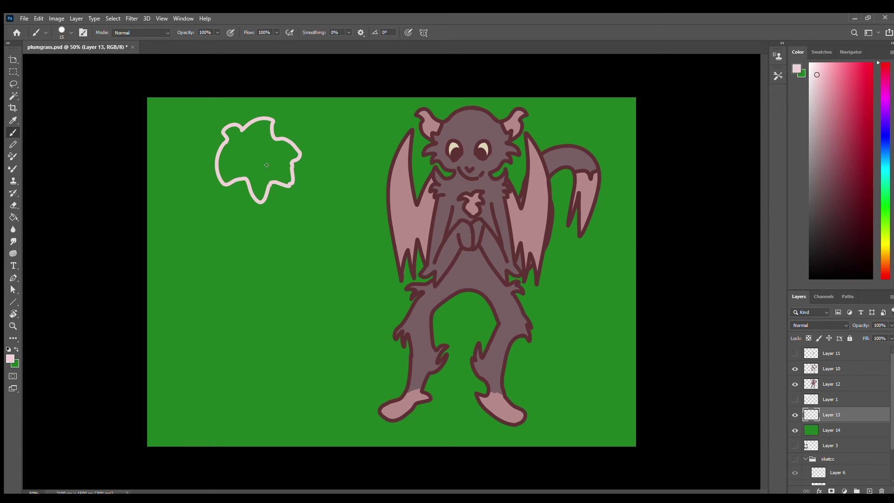
scroll(267, 165, "up", 2)
left_click(329, 315)
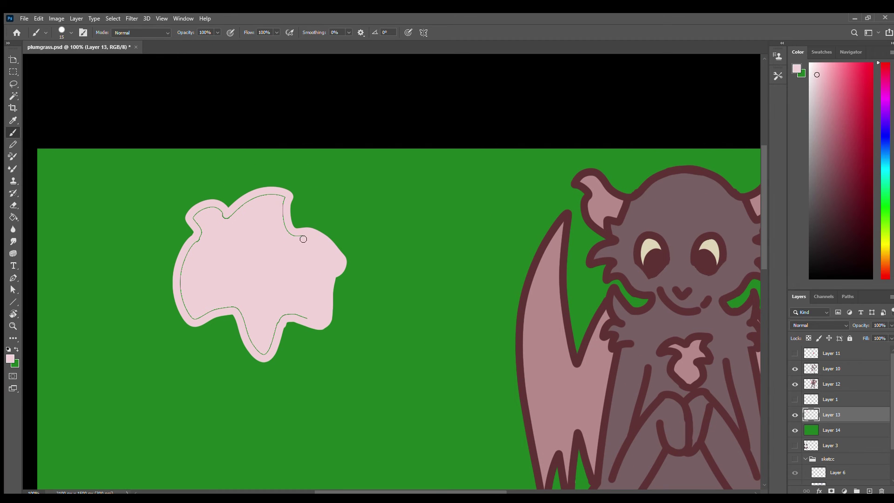
left_click_drag(283, 316, 379, 92)
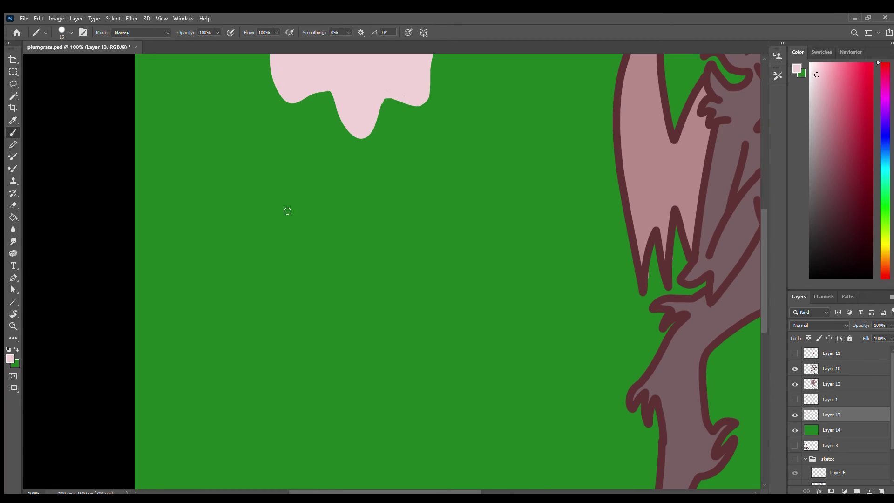
mouse_move(289, 249)
left_mouse_down()
mouse_move(309, 340)
mouse_move(410, 371)
left_mouse_up()
key("ctrl+z")
left_click_drag(266, 272, 298, 326)
key("ctrl+z")
mouse_move(285, 253)
left_mouse_down()
mouse_move(420, 336)
mouse_move(447, 237)
left_mouse_up()
key("ctrl+z")
mouse_move(311, 263)
left_mouse_down()
mouse_move(275, 347)
mouse_move(312, 394)
left_mouse_up()
key("ctrl+z")
left_click_drag(275, 326, 385, 390)
key("ctrl+z")
left_click_drag(303, 348, 371, 399)
key("ctrl+z")
mouse_move(310, 266)
left_mouse_down()
mouse_move(355, 415)
mouse_move(289, 233)
mouse_move(410, 443)
mouse_move(359, 223)
mouse_move(509, 323)
mouse_move(326, 224)
mouse_move(327, 341)
mouse_move(370, 399)
left_mouse_up()
key("ctrl+z")
key("ctrl+z")
key("ctrl+z")
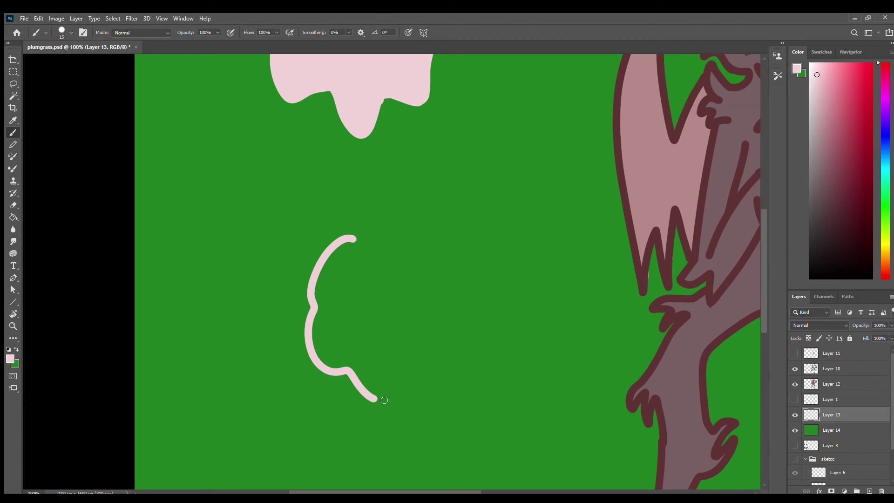
key("ctrl+z")
mouse_move(369, 234)
left_mouse_down()
mouse_move(363, 373)
mouse_move(326, 314)
left_mouse_up()
key("ctrl+z")
key("ctrl+z")
left_click(338, 259)
key("ctrl+z")
mouse_move(354, 235)
left_mouse_down()
mouse_move(313, 250)
mouse_move(389, 228)
mouse_move(435, 261)
mouse_move(409, 377)
left_mouse_up()
key("ctrl+z")
key("ctrl+z")
mouse_move(383, 256)
left_mouse_down()
mouse_move(324, 315)
mouse_move(351, 303)
left_mouse_up()
key("ctrl+z")
key("ctrl+z")
key("ctrl+z")
Draw a round scalloped blossom below the first one and fill it solid pale pink, covering the leftover gaps
left_click_drag(397, 242, 472, 301)
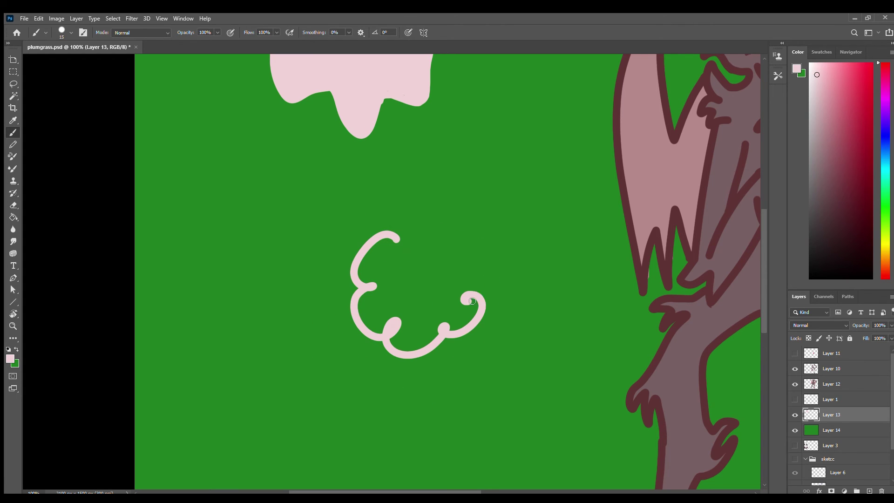
key("ctrl+z")
left_click_drag(448, 263, 395, 238)
scroll(384, 289, "down", 1)
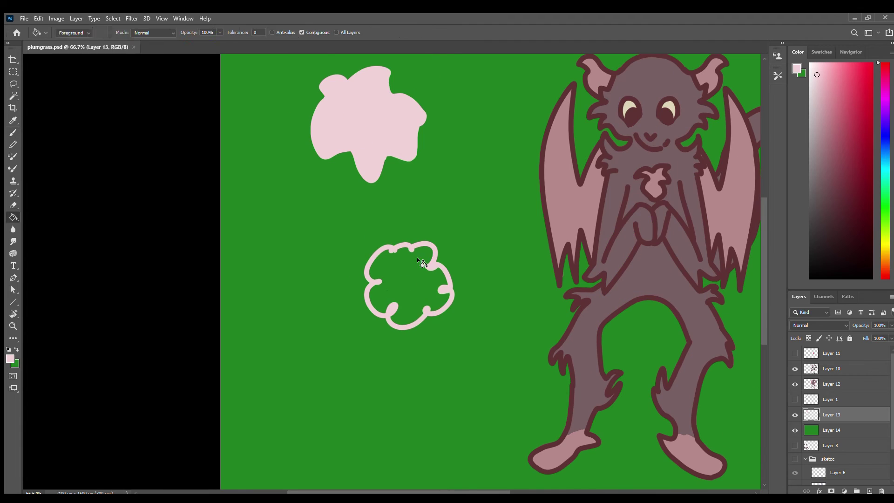
key("g")
left_click(372, 276)
key("b")
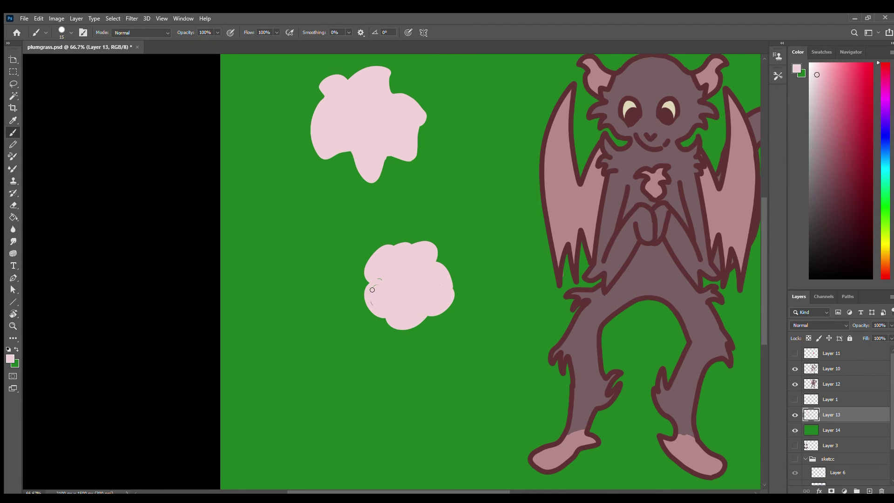
left_click_drag(456, 184, 237, 400)
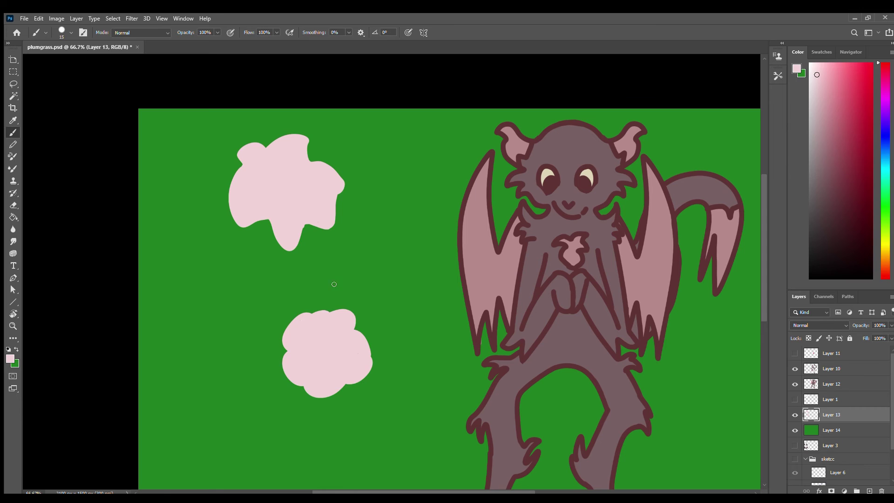
Cut the round blossom onto its own layer and add a new empty layer above it
key("ctrl+x")
key("ctrl+v")
key("ctrl+shift+alt+n")
mouse_move(248, 320)
left_mouse_down()
mouse_move(235, 317)
mouse_move(170, 378)
left_mouse_up()
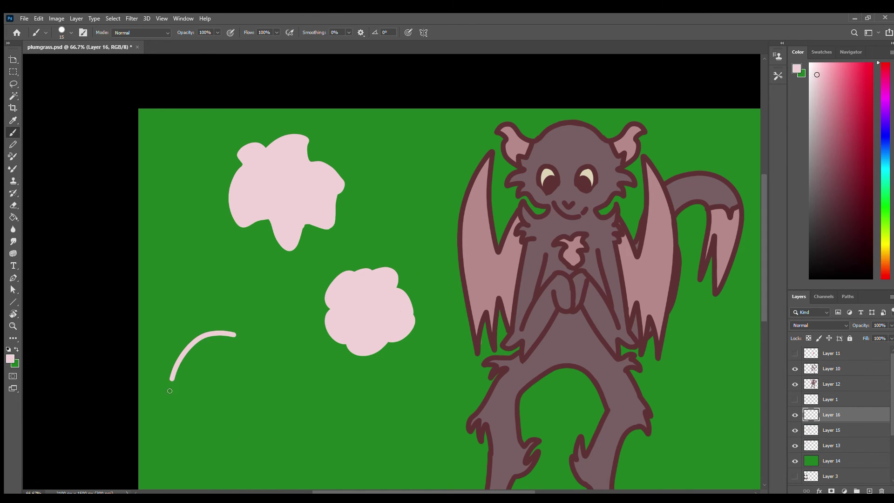
key("ctrl+z")
mouse_move(230, 335)
left_mouse_down()
mouse_move(230, 399)
mouse_move(236, 298)
left_mouse_up()
key("ctrl+z")
mouse_move(231, 407)
left_mouse_down()
mouse_move(314, 401)
mouse_move(291, 416)
left_mouse_up()
key("ctrl+z")
key("ctrl+z")
Draw a five-petalled blossom near the green area's lower left on Layer 16 and fill it solid pale pink
mouse_move(223, 328)
left_mouse_down()
mouse_move(263, 308)
mouse_move(268, 363)
mouse_move(218, 394)
mouse_move(222, 367)
mouse_move(270, 362)
mouse_move(261, 385)
mouse_move(270, 362)
left_mouse_up()
key("ctrl+z")
key("ctrl+z")
key("ctrl+z")
key("ctrl+z")
left_click(226, 323)
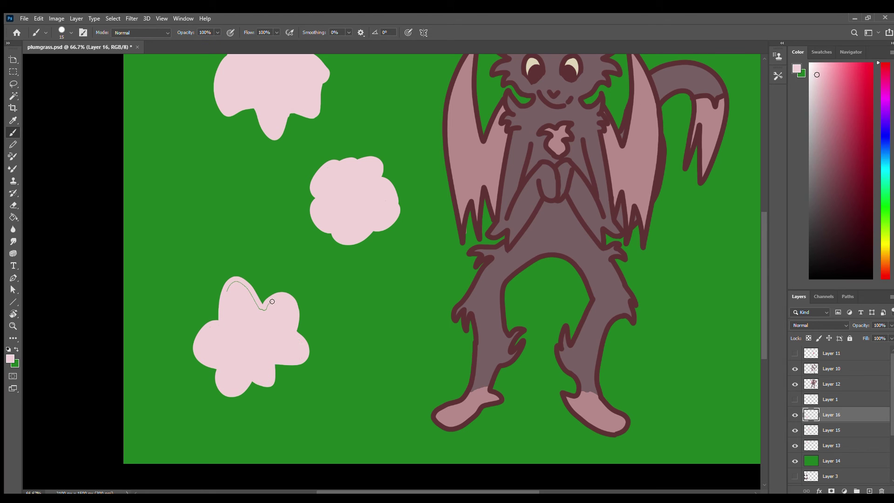
Try an Outer Glow effect on the upper blossom on Layer 13
scroll(273, 301, "up", 3)
left_click(825, 445)
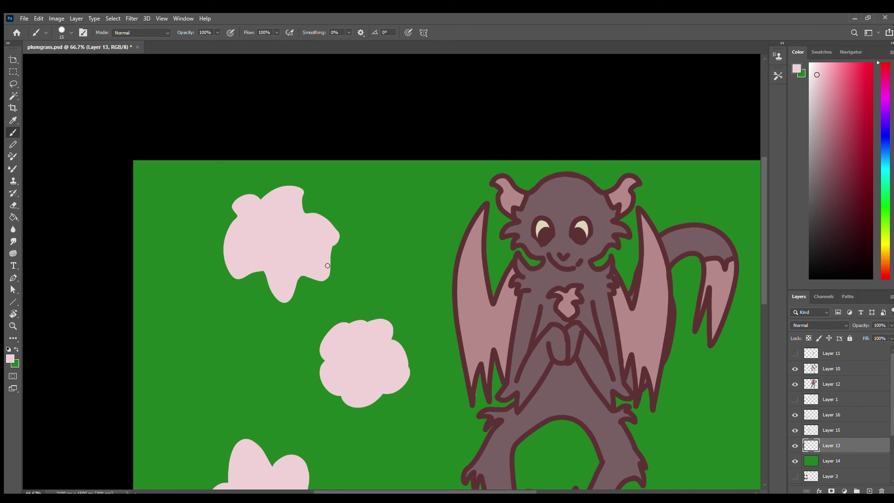
key("ctrl+s")
scroll(327, 266, "down", 5)
scroll(351, 74, "up", 2)
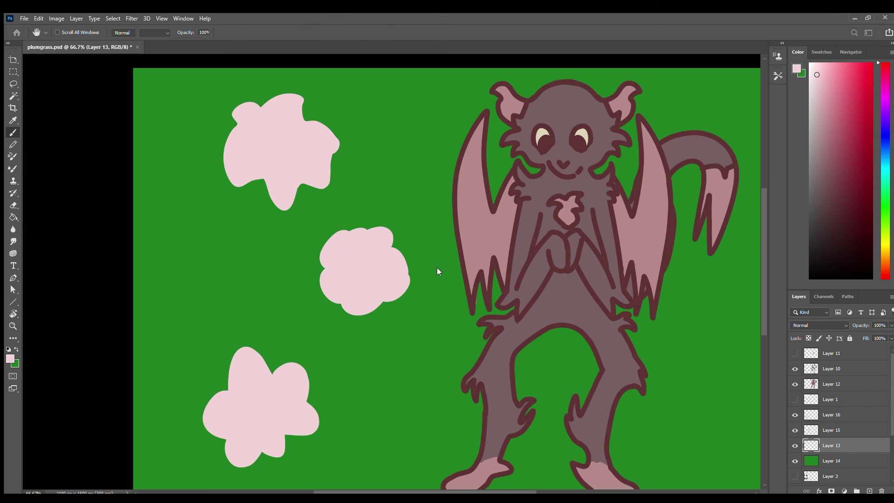
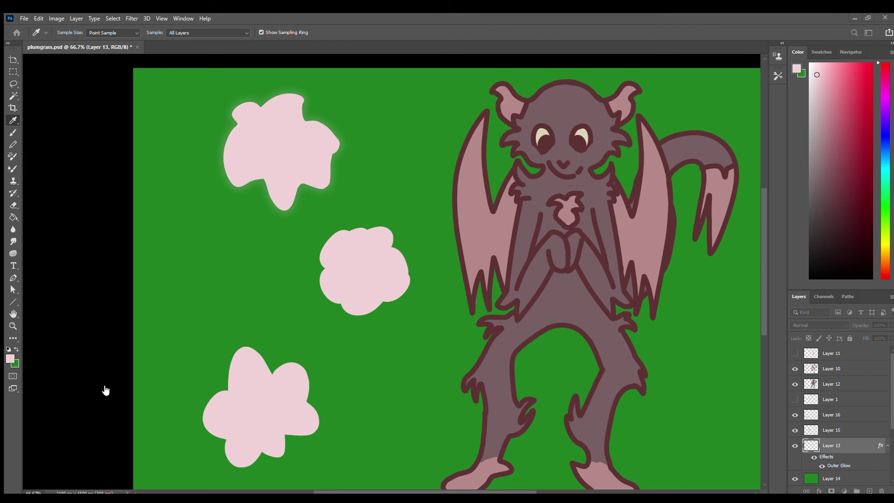
Give the lower blossom on Layer 16 a wide, warm Outer Glow, sampling a tan from the forest reference picture
left_click_drag(590, 281, 582, 210)
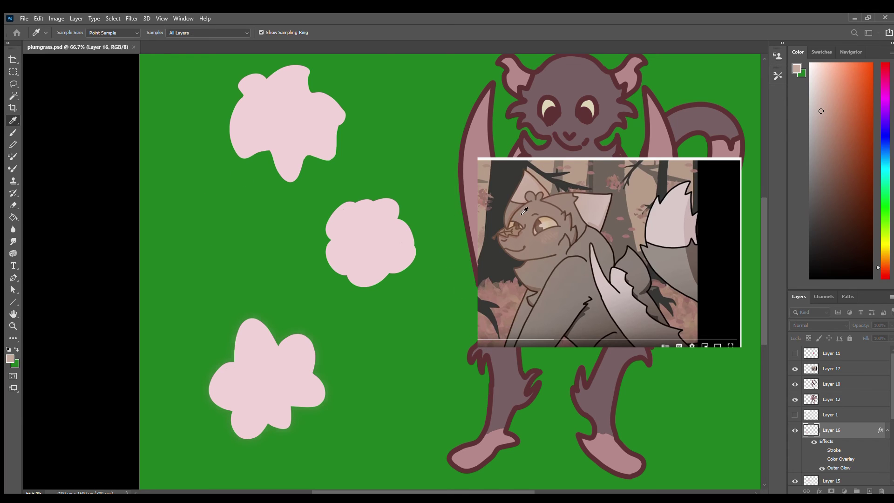
key("i")
key("h")
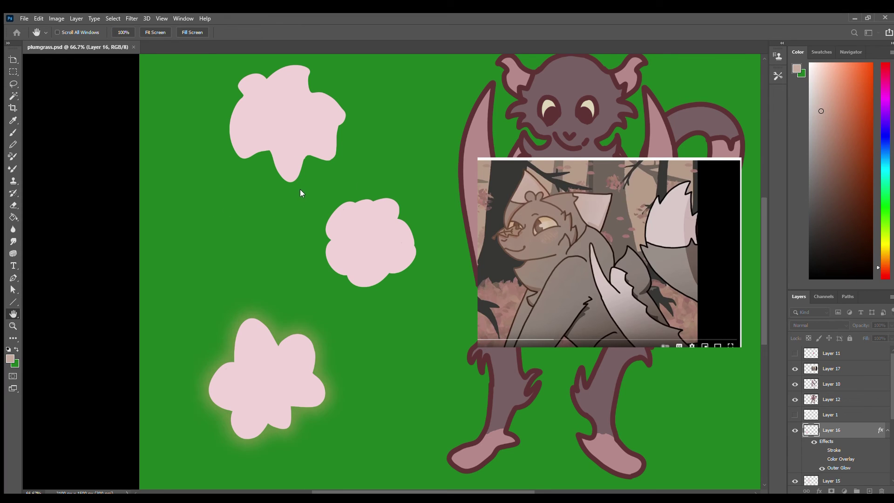
Replace the tan test centre on the glowing lower blossom with a small dark grey-brown oval
key("b")
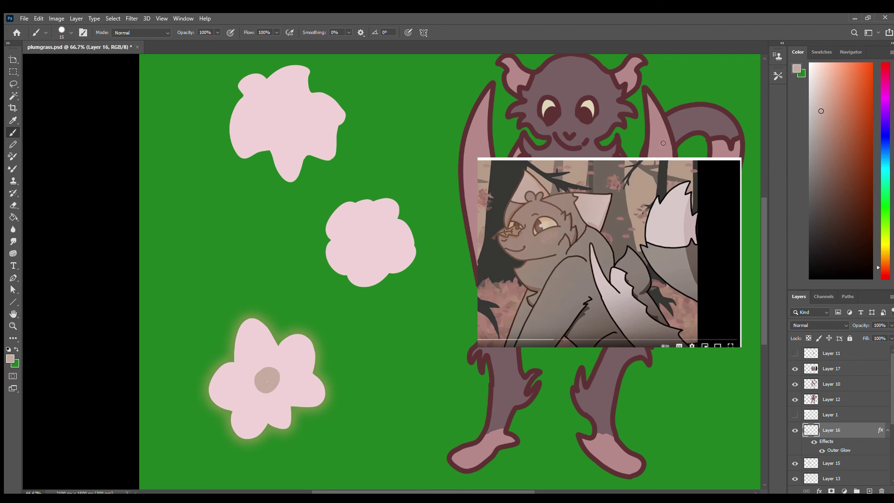
key("ctrl+z")
left_click(268, 377, "alt")
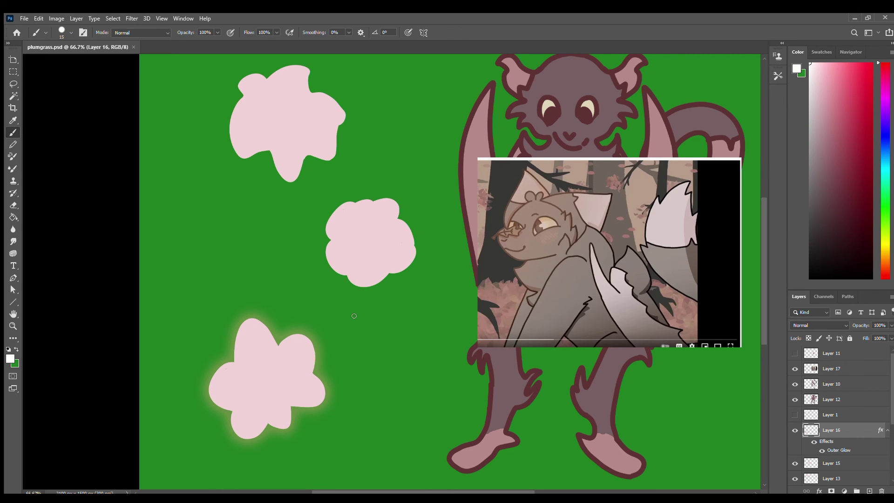
left_click(266, 375, "alt")
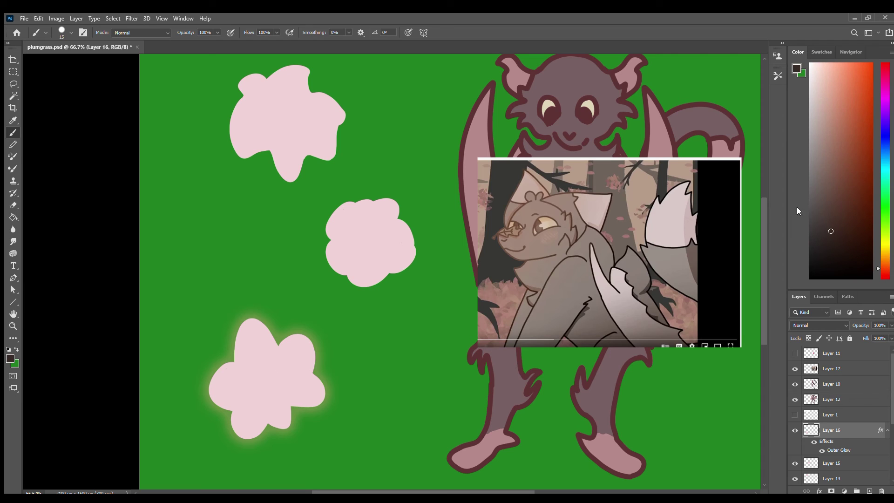
left_click(824, 202)
left_click_drag(259, 381, 267, 377)
Rename the lower blossom's layer as flower_1
scroll(833, 410, "down", 2)
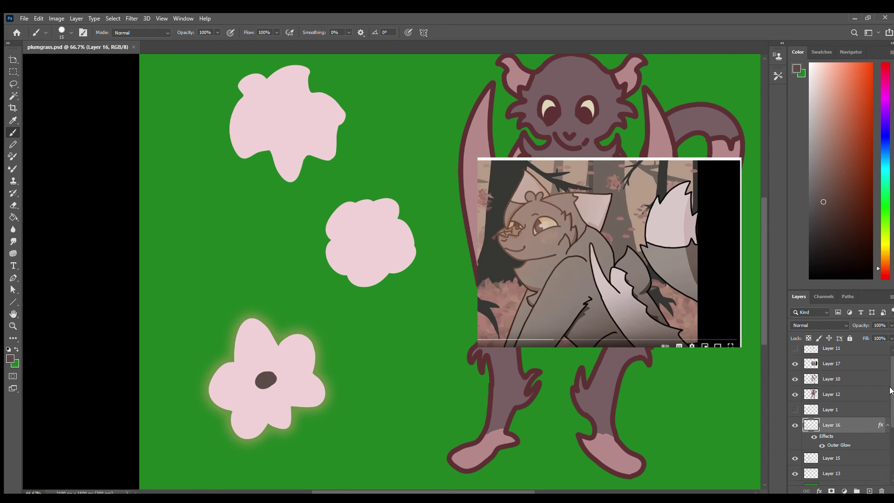
double_click(831, 389)
type("flower_1")
key("Return")
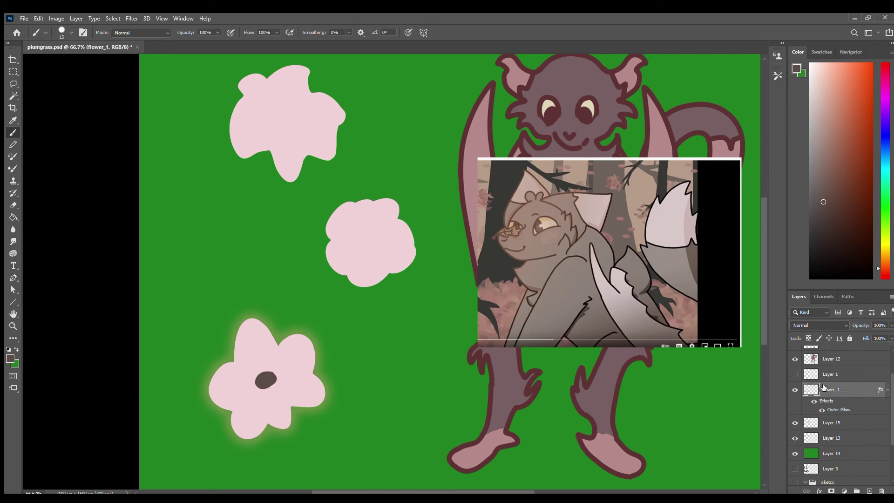
Paint a dark brown centre on the round blossom on Layer 15, recolour its petals pale lilac and save
left_click(798, 423)
scroll(490, 229, "up", 2)
key("g")
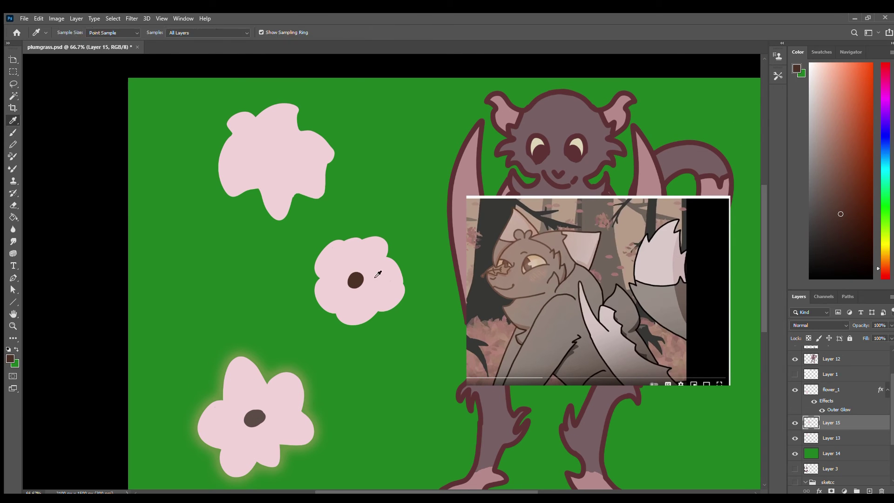
left_click(354, 303)
key("ctrl+s")
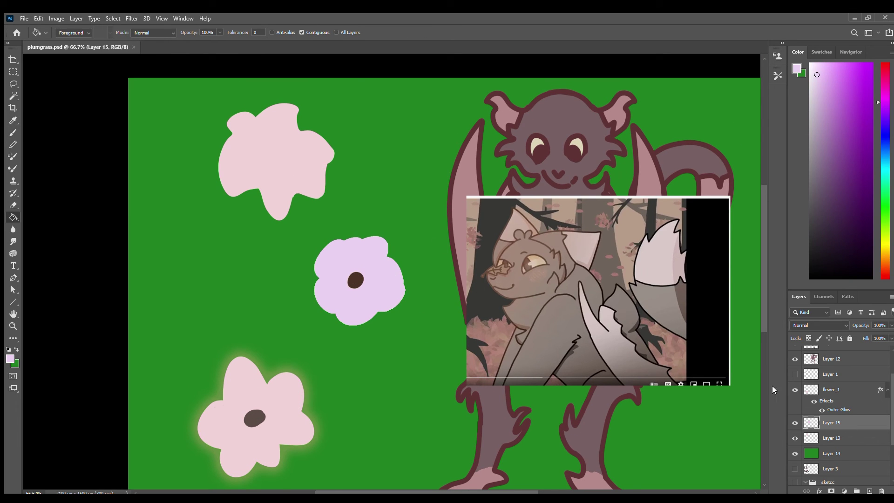
Touch up the round blossom's outline with pale lilac strokes and save the file
key("ctrl+plus")
key("ctrl+plus")
key("b")
mouse_move(172, 293)
left_mouse_down()
mouse_move(206, 193)
mouse_move(261, 177)
mouse_move(195, 206)
mouse_move(234, 403)
mouse_move(391, 320)
mouse_move(385, 232)
mouse_move(308, 163)
left_mouse_up()
key("ctrl+z")
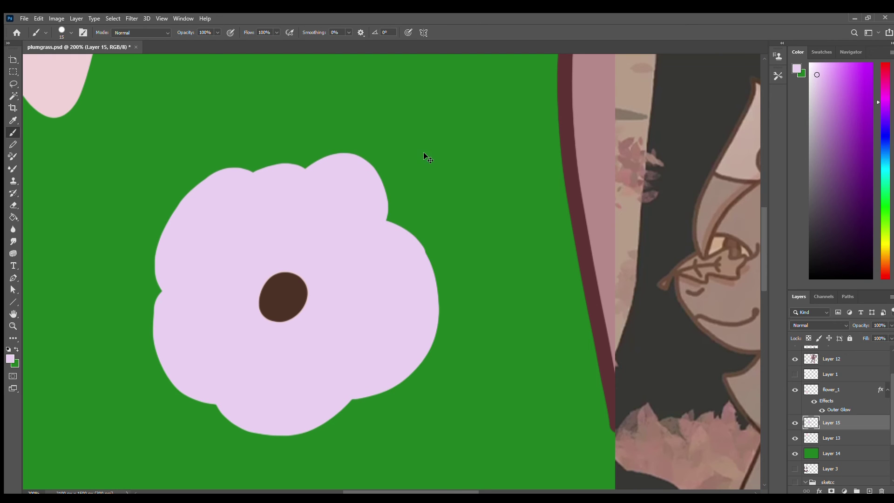
key("ctrl+s")
Add a dark bluish-purple Outer Glow to the lilac blossom's layer and rename the layer flower_2
key("ctrl+minus")
key("ctrl+minus")
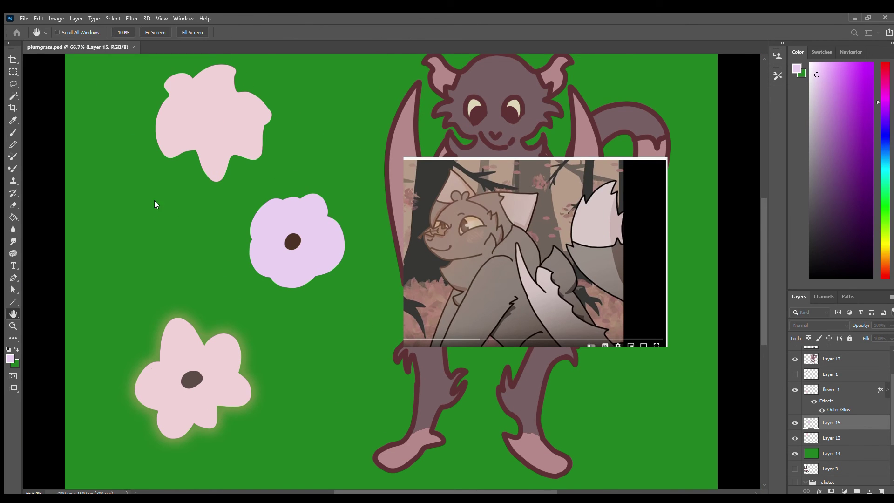
key("space")
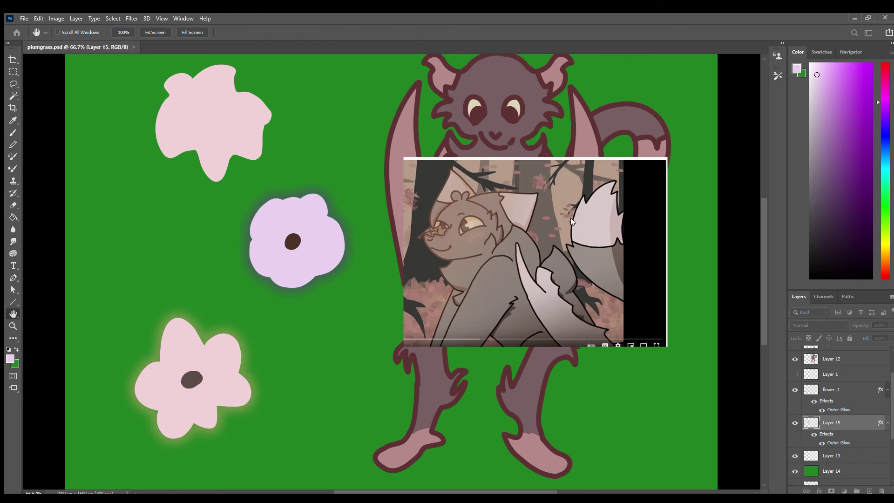
type("wer_2")
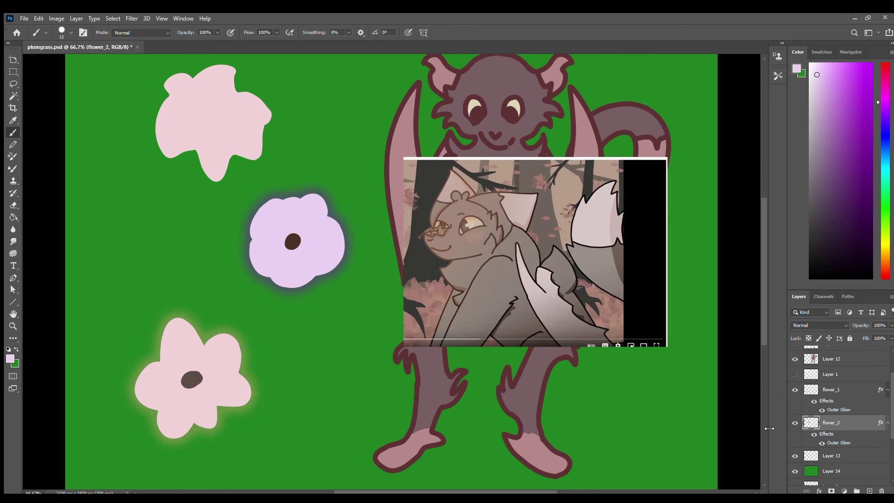
Sample a muted pink from the reference picture and fill the upper blossom on Layer 13 with dusty pink
left_click(832, 456)
key("i")
left_click_drag(372, 233, 380, 287)
left_click(219, 177)
left_click(827, 95)
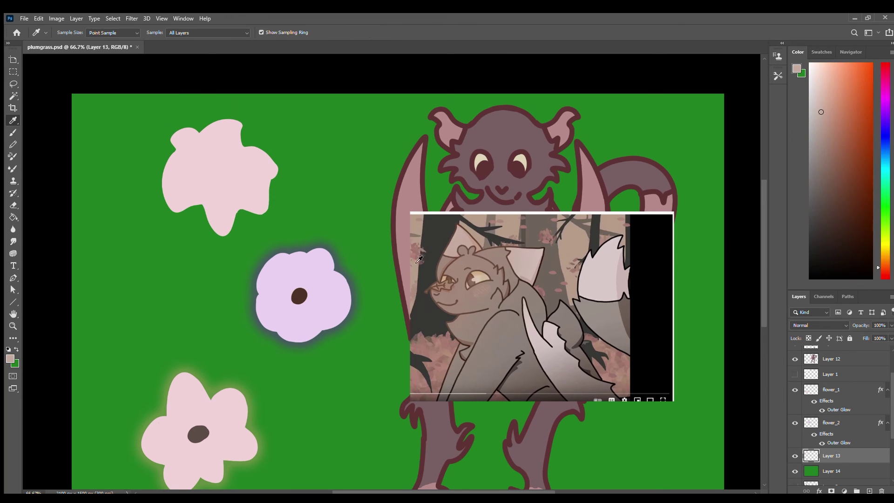
key("g")
left_click(225, 185)
Recolour the upper blossom on Layer 13 an orange tan and paint a dark brown centre in it
left_click(885, 260)
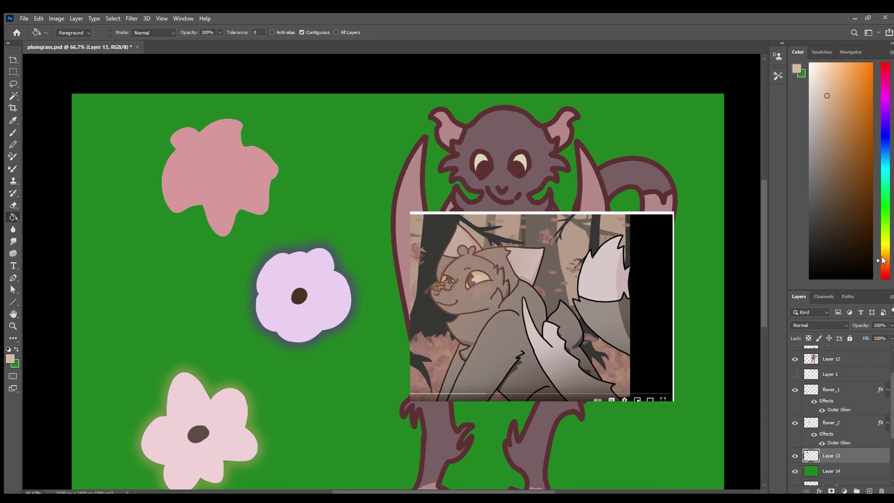
left_click(235, 191)
key("ctrl+plus")
left_click(838, 121)
left_click(280, 154)
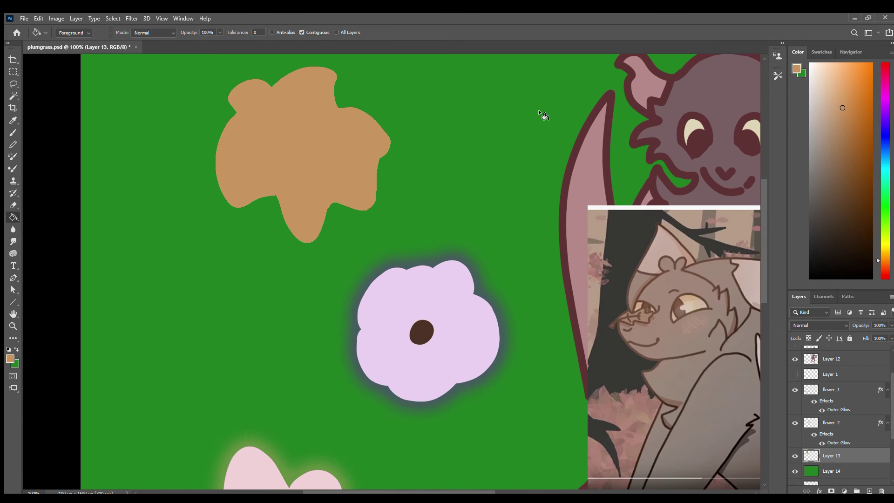
key("b")
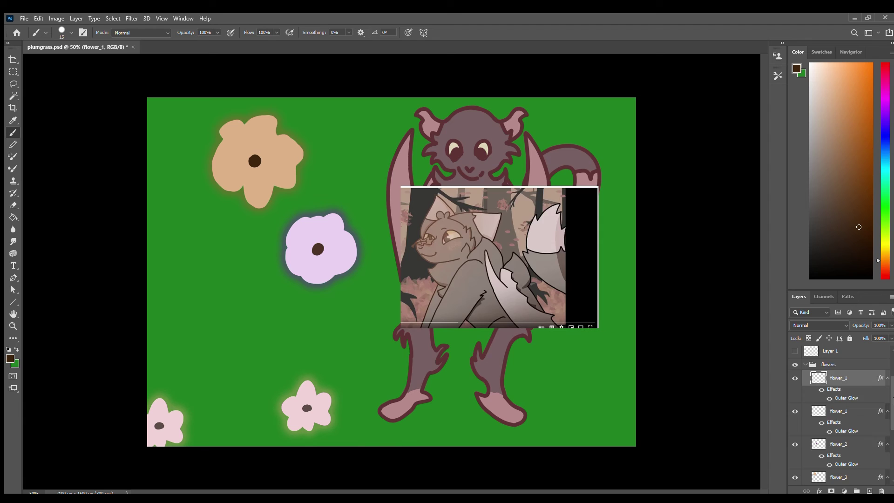
Hide the reference picture on Layer 17, then scale the flower_1 copy to about 84% and rotate it about -35°
scroll(839, 410, "up", 3)
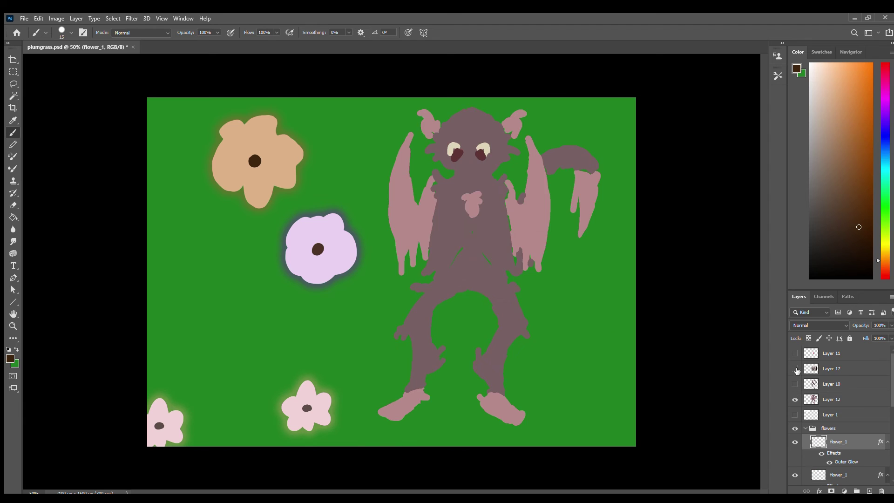
left_click(796, 368)
key("ctrl+t")
left_click_drag(332, 431, 343, 443)
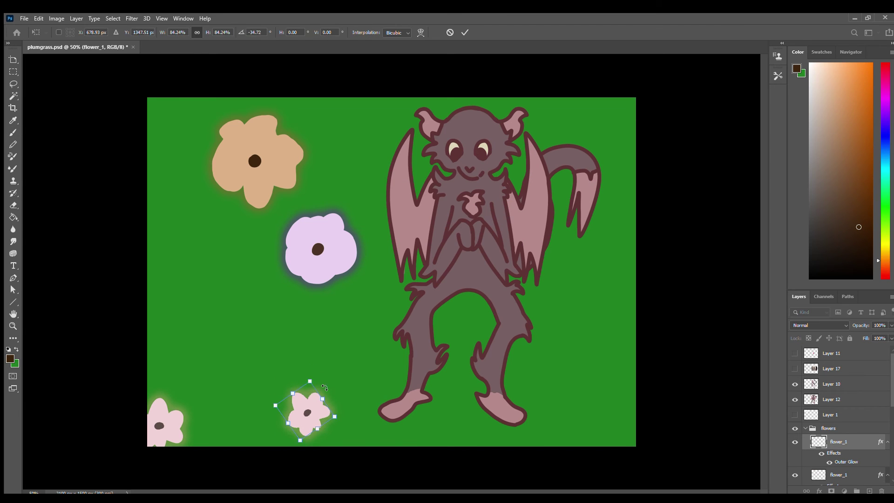
Place further duplicates of the pink flower around the character, varying their size and rotation
left_click_drag(306, 410, 608, 343)
key("Return")
key("ctrl+alt+t")
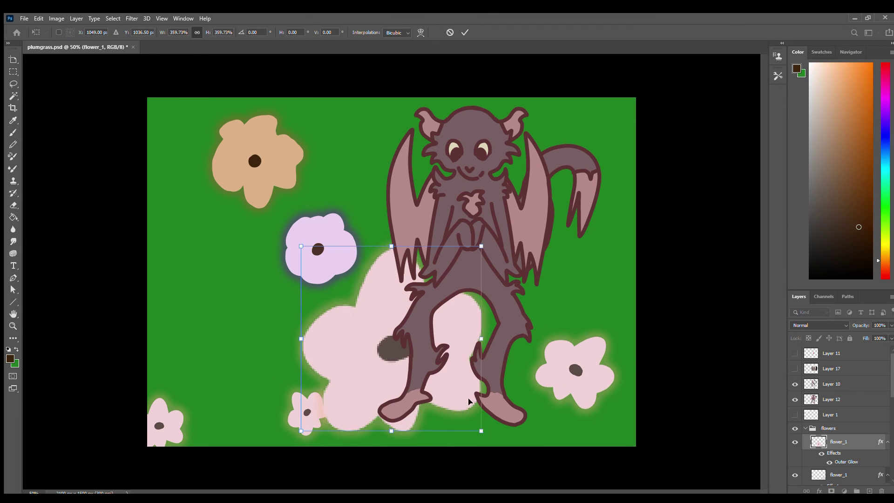
mouse_move(317, 423)
left_mouse_down()
mouse_move(465, 374)
mouse_move(368, 261)
mouse_move(348, 363)
mouse_move(393, 279)
mouse_move(381, 302)
mouse_move(227, 321)
left_mouse_up()
key("Return")
key("ctrl+alt+t")
key("Return")
key("ctrl+alt+t")
key("Return")
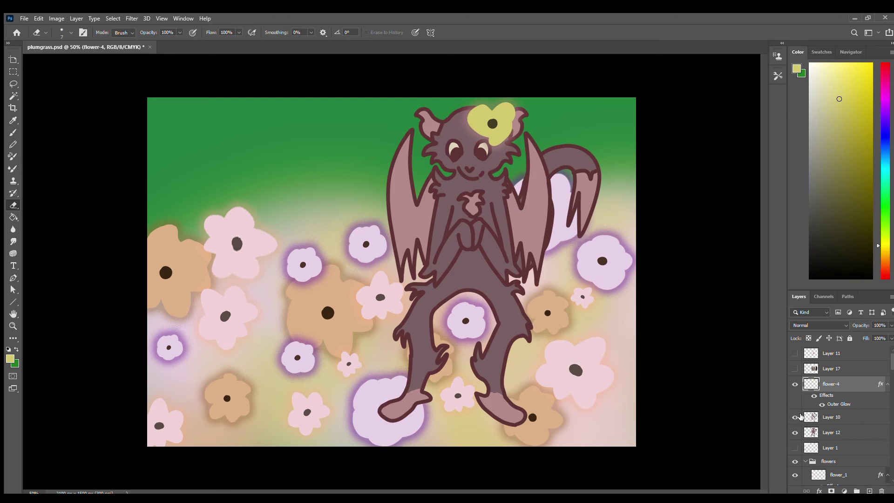
Show the Plumgrass character reference on Layer 3 and move that layer to the top of the stack
left_click(796, 417)
left_click(796, 418)
scroll(831, 396, "down", 3)
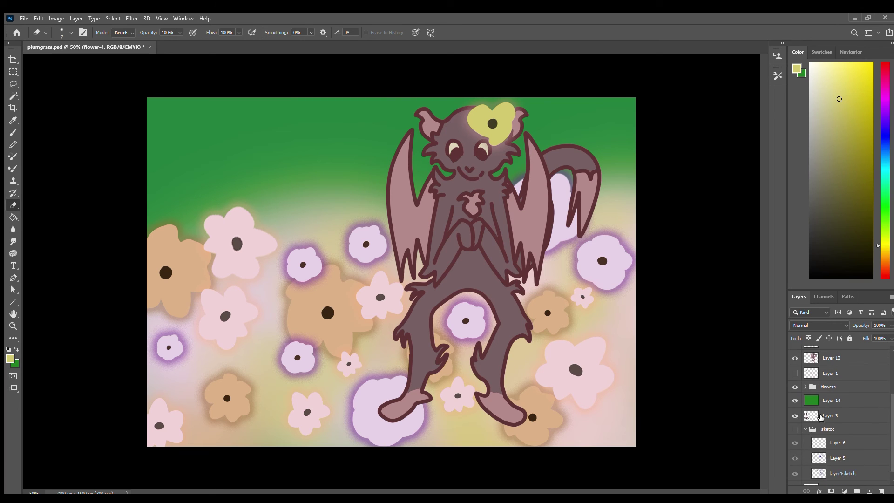
scroll(831, 396, "up", 3)
scroll(831, 354, "down", 3)
left_click_drag(832, 354, 846, 330)
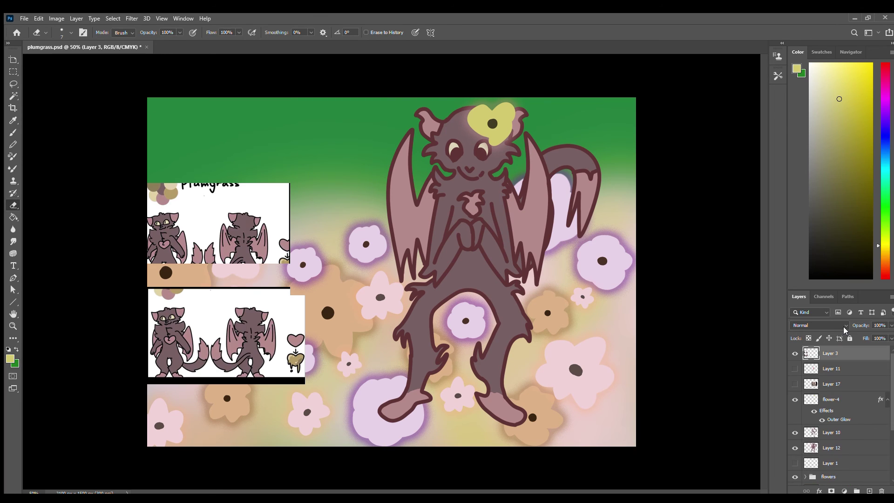
Sample the golden tan from the dripping heart in the reference and fill the head flower's petals on flower-4
left_click(832, 400)
key("i")
left_click(293, 360)
key("g")
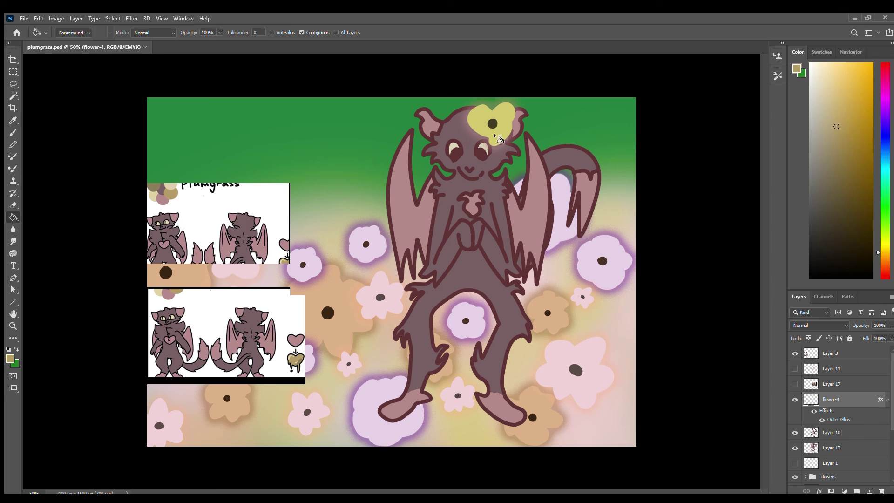
left_click(518, 110)
Repaint the head flower's small round centre in dark olive and save the file
key("ctrl+plus")
key("ctrl+plus")
key("b")
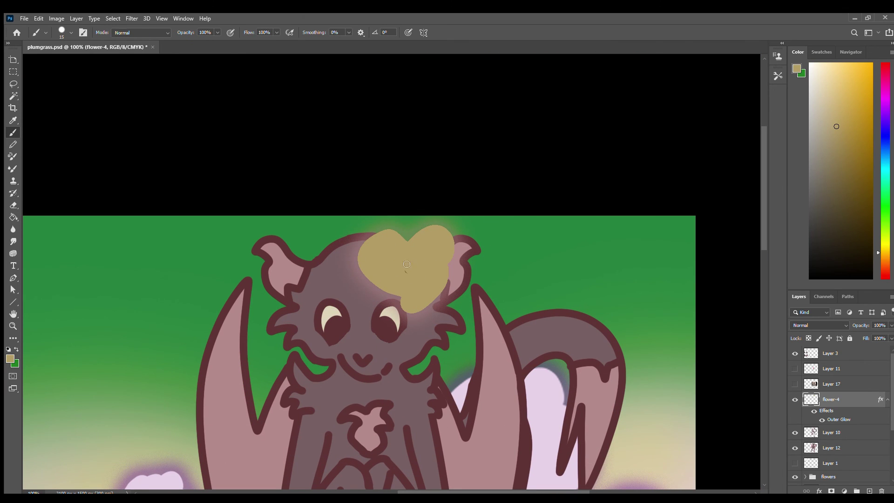
left_click(408, 268, "alt")
mouse_move(194, 235)
left_mouse_down()
mouse_move(206, 259)
mouse_move(192, 256)
left_mouse_up()
left_click(406, 265, "alt")
left_click(406, 265)
key("ctrl+z")
key("e")
key("ctrl+s")
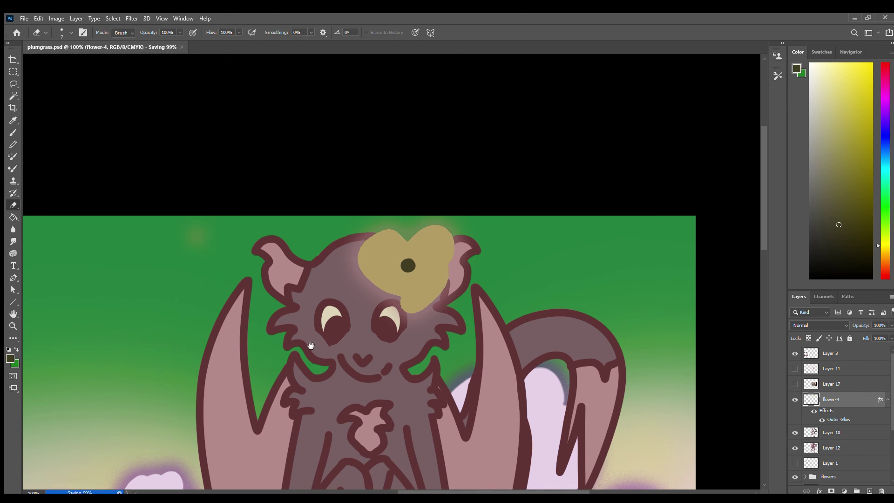
Show the red sketch on Layer 11 over the character's hands and lock that layer
key("b")
left_click_drag(490, 270, 567, 159)
key("ctrl+minus")
key("ctrl+minus")
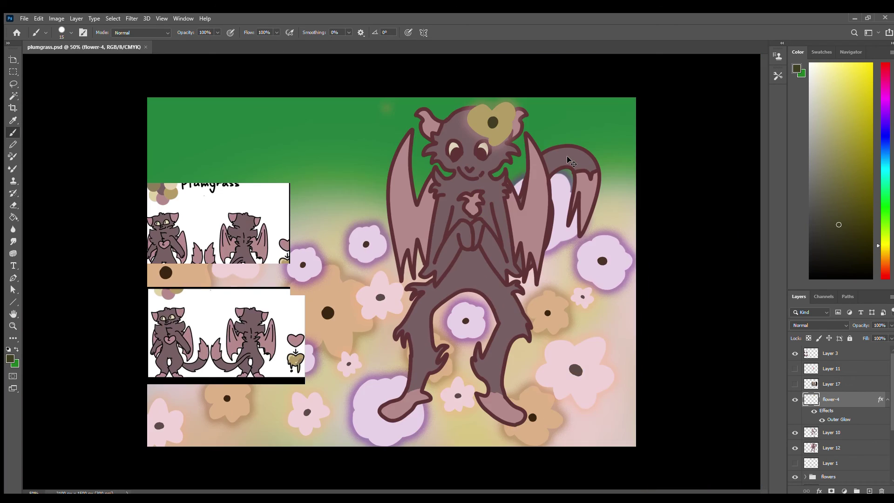
left_click(795, 369)
left_click(834, 368)
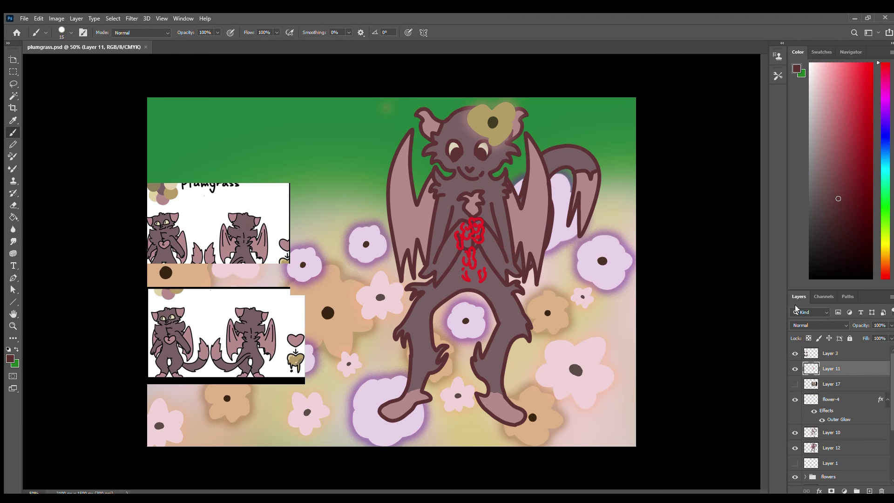
Examine the line art on Layer 10 and the body colour on Layer 12 around the red sketch at the hands
left_click(831, 433)
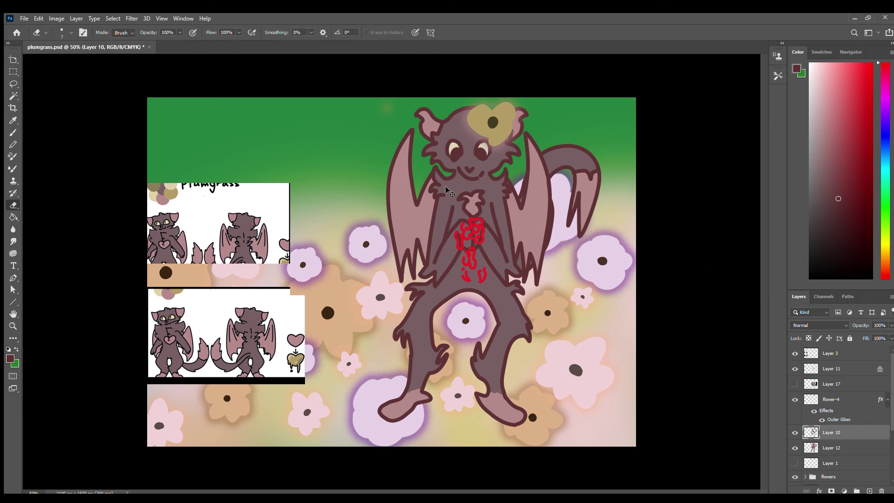
key("e")
scroll(522, 186, "up", 5)
key("ctrl+s")
key("bracketright")
key("bracketright")
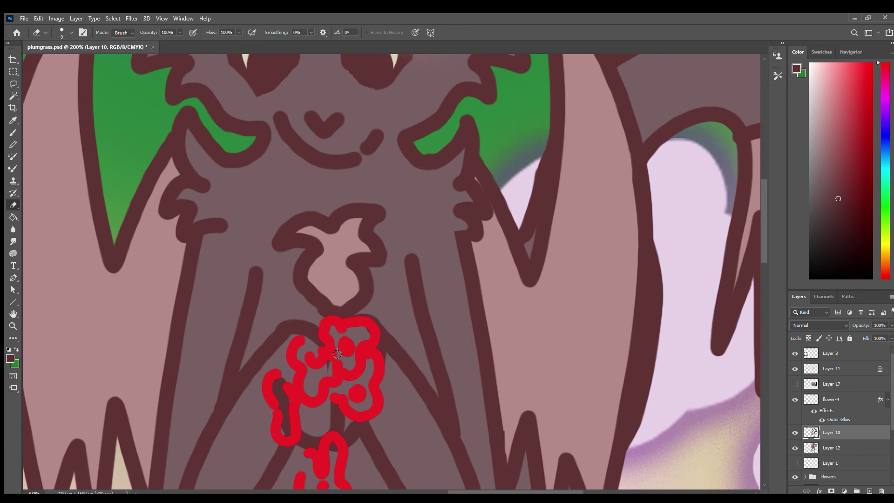
scroll(337, 354, "down", 1)
scroll(337, 355, "left", 1)
scroll(306, 371, "down", 5)
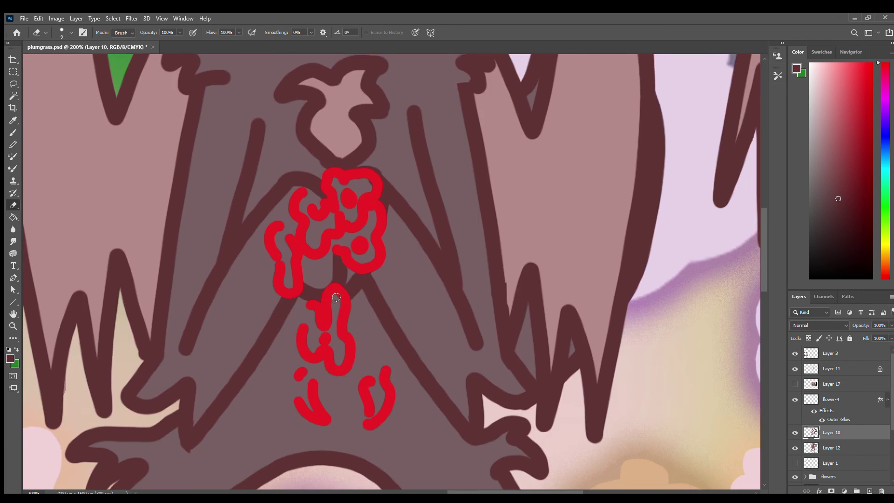
scroll(419, 235, "up", 6)
scroll(418, 235, "right", 2)
key("b")
key("alt+bracketleft")
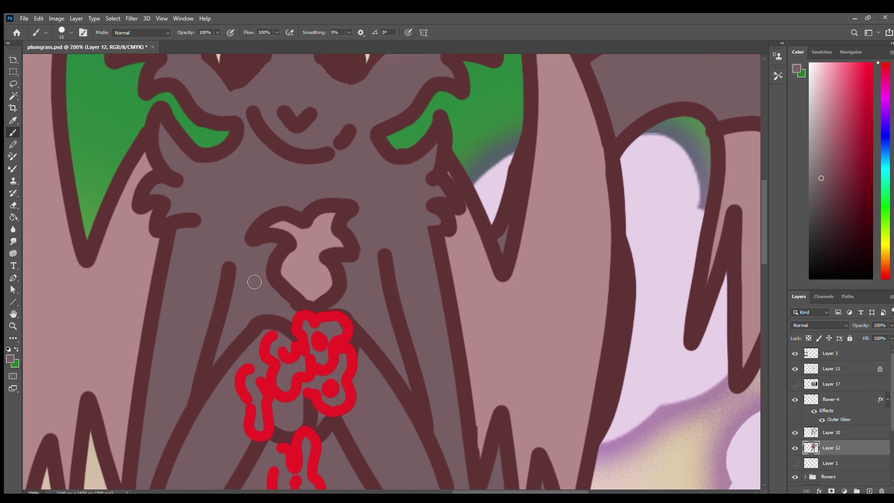
Add a new layer above Layer 17 and start tracing the upper part of the red sketch over the hands
scroll(254, 282, "down", 5)
scroll(254, 282, "left", 3)
left_click(832, 384)
left_click(870, 491)
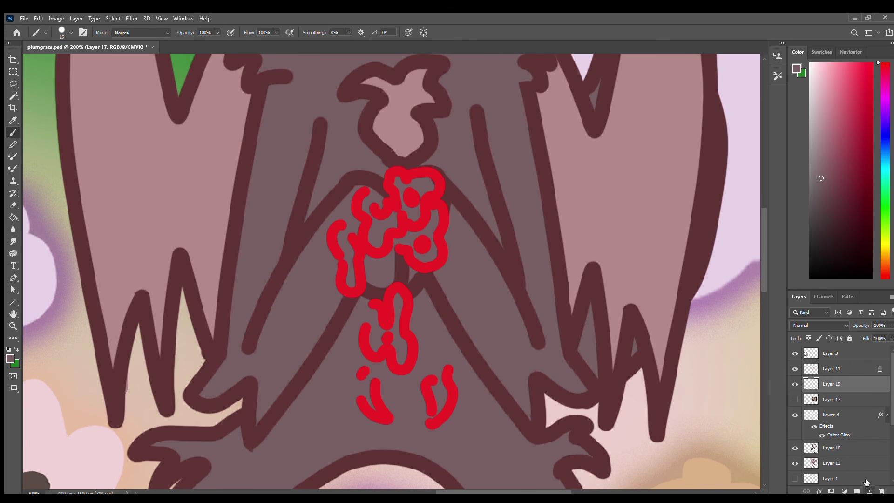
key("shift+b")
mouse_move(397, 179)
left_mouse_down()
mouse_move(409, 207)
mouse_move(428, 190)
mouse_move(375, 203)
left_mouse_up()
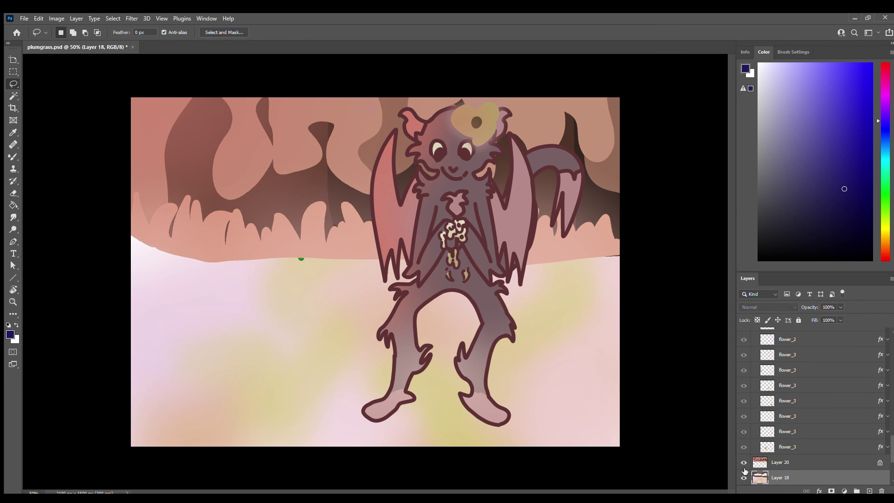
Sample the tan ground colour, save the file, and erase the small green spot at the ground's edge on Layer 18
key("i")
left_click(299, 261)
key("ctrl+s")
key("b")
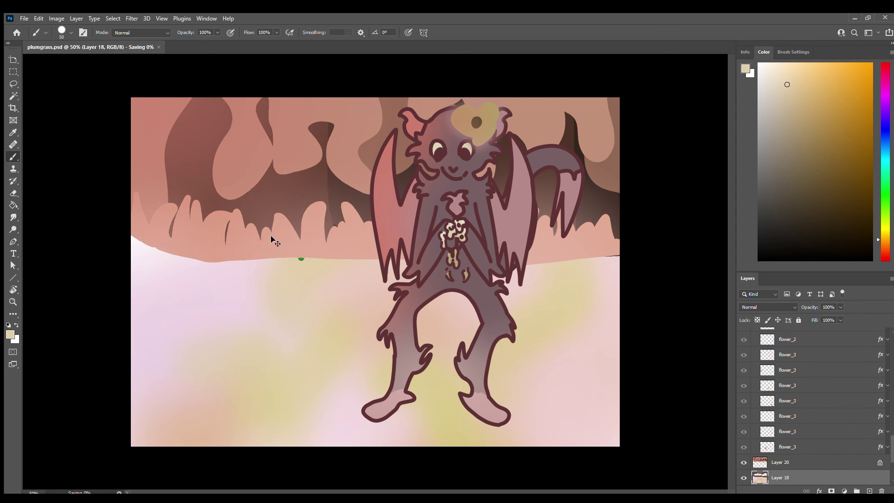
key("ctrl+plus")
key("ctrl+plus")
left_click(792, 462)
key("e")
left_click_drag(231, 247, 219, 248)
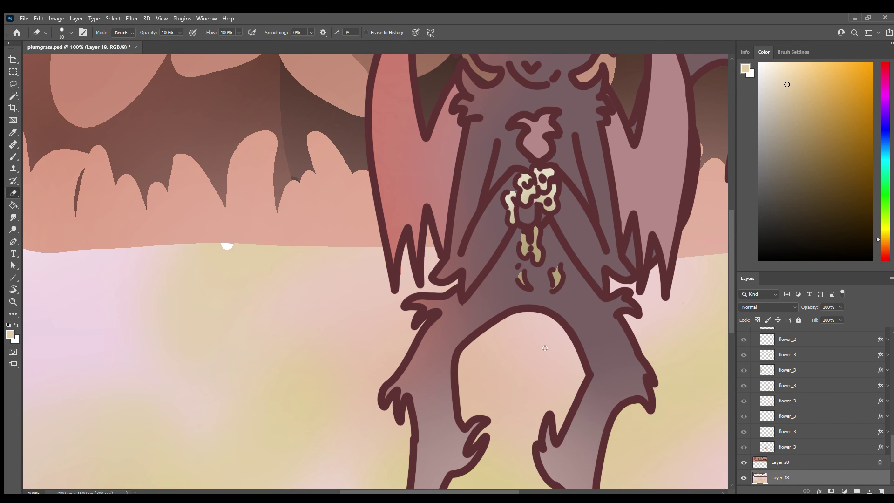
Compare the background artwork on Layer 20 and Layer 18 by toggling their visibility, ending on Layer 20
key("b")
left_click(744, 462)
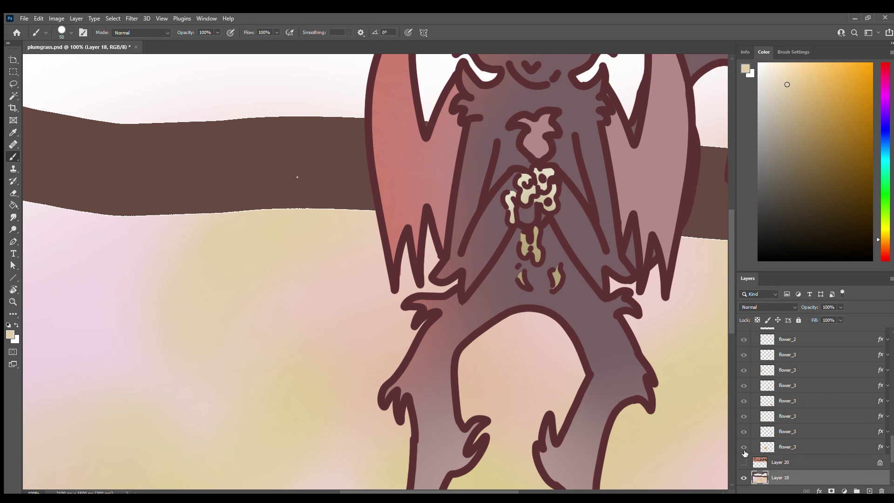
left_click(787, 446)
left_click(744, 463)
left_click(744, 462)
scroll(744, 419, "down", 5)
left_click(744, 389)
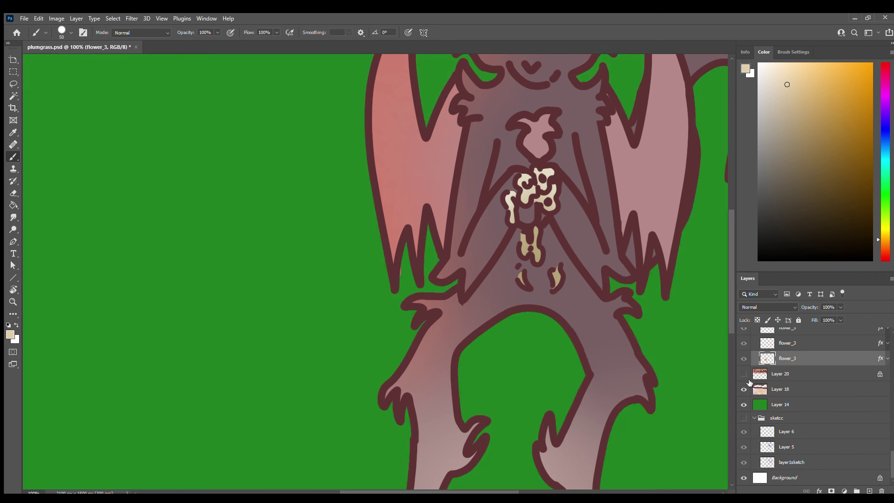
left_click(743, 389)
left_click(744, 373)
left_click(750, 373)
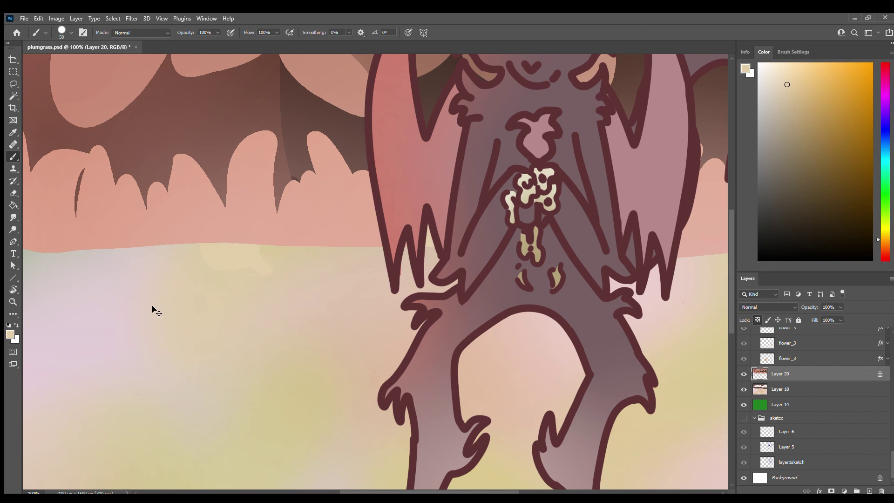
Blend the cream patch below the pink grass on Layer 20 with beige sampled from the surrounding ground
scroll(211, 259, "up", 2)
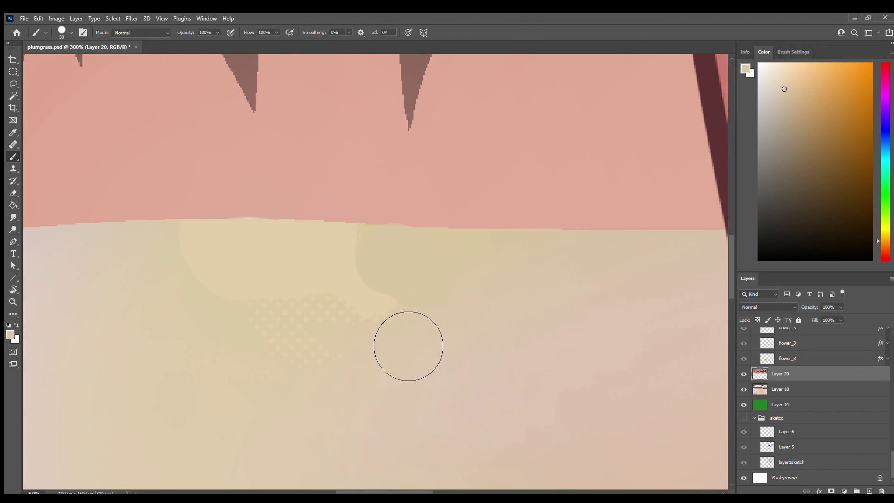
left_click(208, 283, "alt")
left_click_drag(187, 224, 277, 267)
key("ctrl+z")
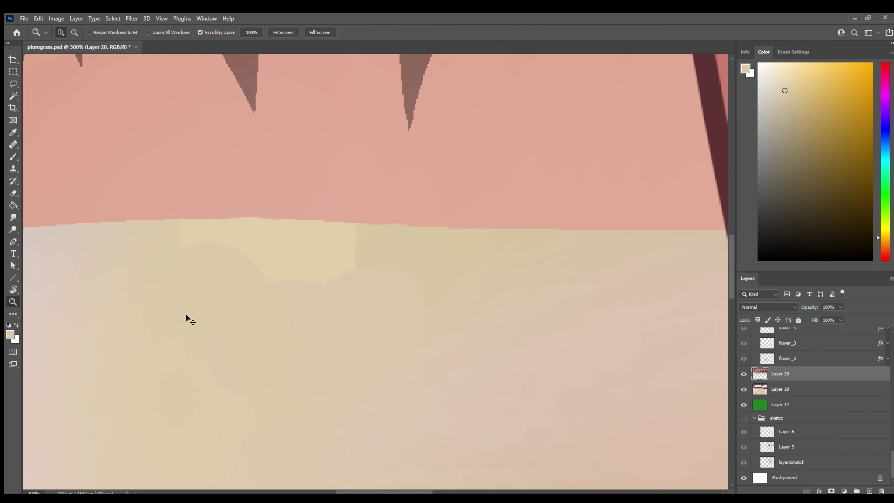
key("ctrl+0")
key("e")
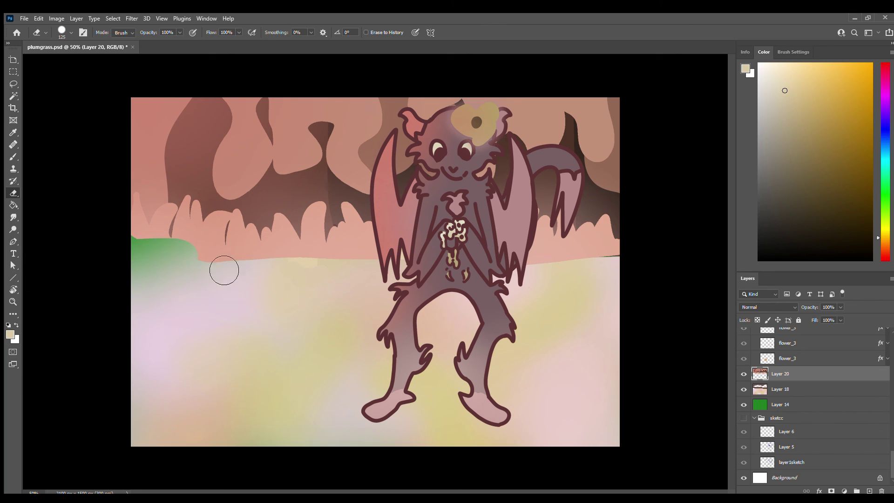
key("ctrl+z")
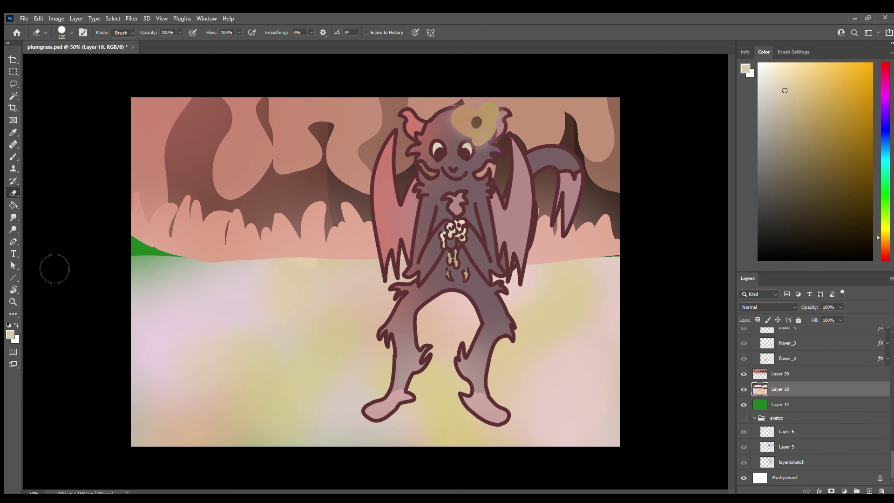
key("ctrl+z")
key("ctrl+z")
key("ctrl+z")
Sample the grass pink and repaint the far-left end of the grass edge on Layer 20
key("b")
left_click(186, 225, "alt")
left_click_drag(136, 254, 137, 242)
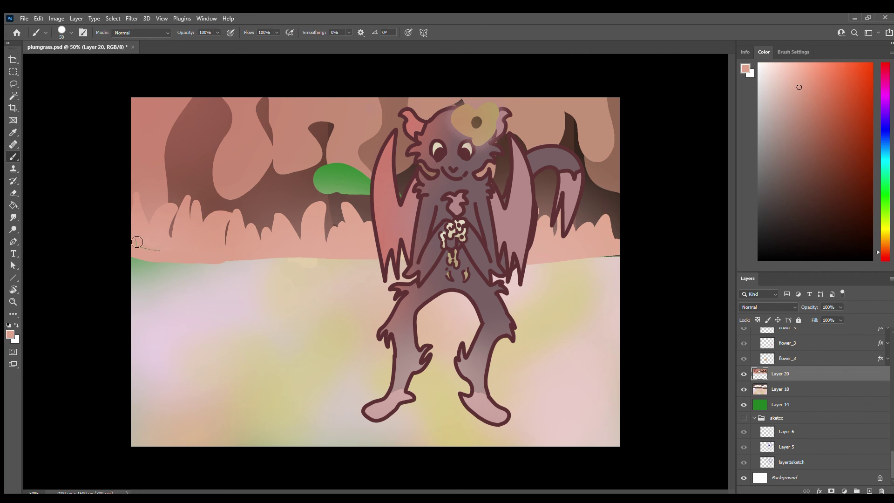
Sample the pale grey ground colour and cover the green corner at the ground's left edge on Layer 18
left_click(760, 389)
left_click(146, 280, "alt")
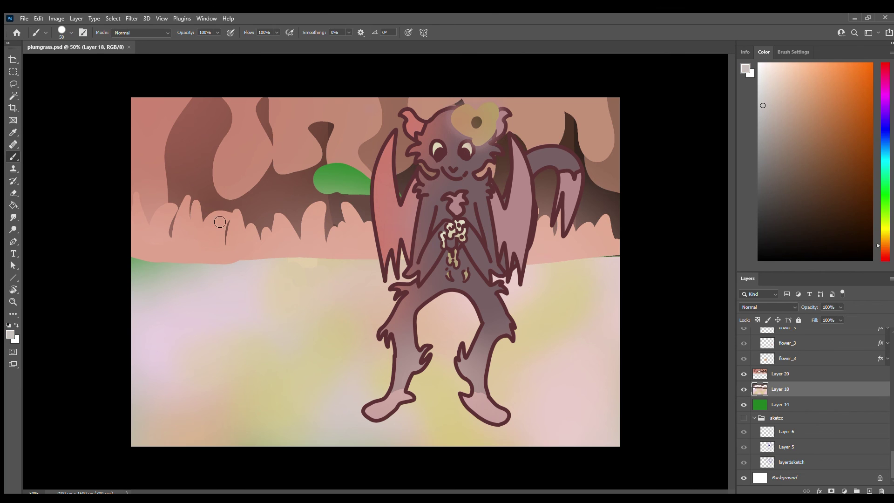
key("g")
key("shift+g")
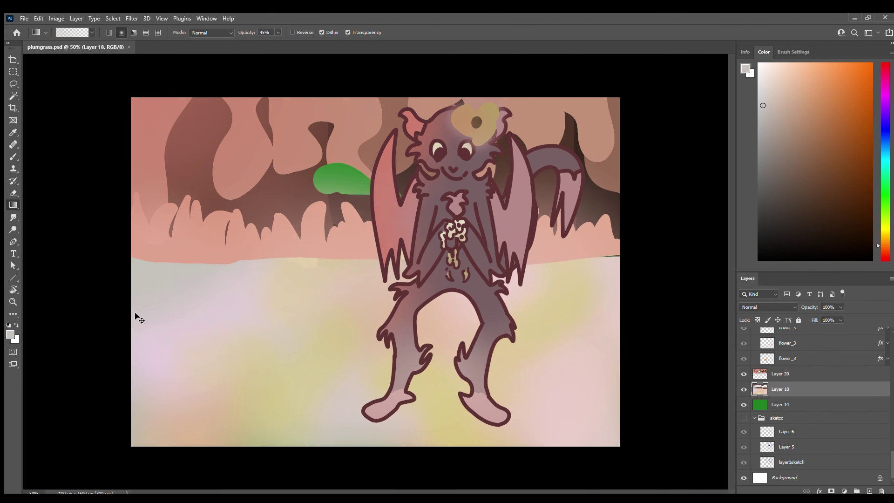
left_click(744, 389)
left_click(744, 390)
Fill the green gap beside the character's left-hand wing on Layer 20 with dark brown sampled from the background
left_click(780, 374)
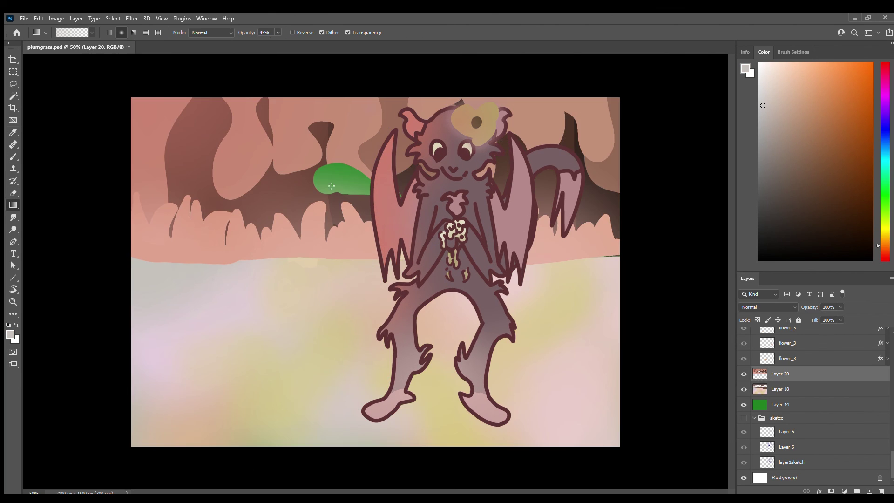
left_click(342, 185, "alt")
key("b")
key("ctrl+plus")
key("ctrl+plus")
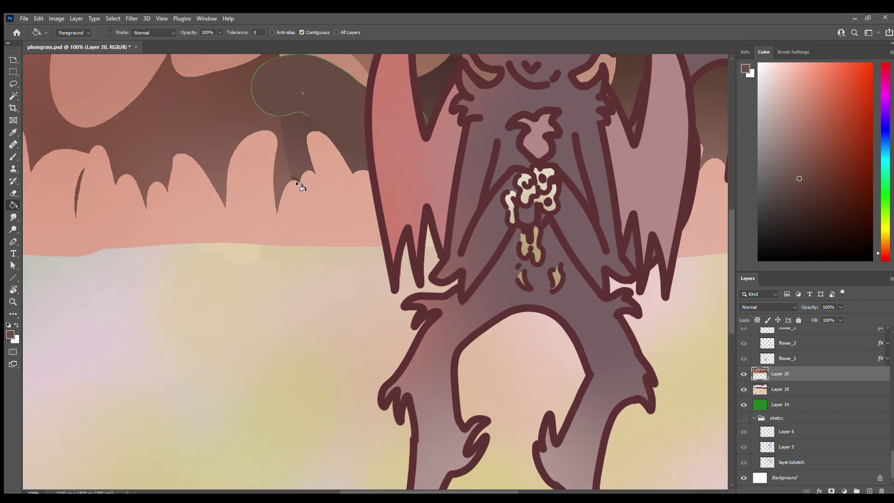
Paint over the gap's green outline with sampled dusty pink, reshaping the hanging background forms beside the wing, and save the file
scroll(279, 210, "up", 3)
left_click(280, 205, "alt")
mouse_move(219, 247)
left_mouse_down()
mouse_move(302, 270)
mouse_move(267, 189)
left_mouse_up()
left_click_drag(219, 223, 251, 284)
mouse_move(384, 308)
left_mouse_down()
mouse_move(392, 210)
mouse_move(380, 235)
mouse_move(340, 140)
mouse_move(350, 146)
left_mouse_up()
key("ctrl+s")
key("ctrl+minus")
key("ctrl+minus")
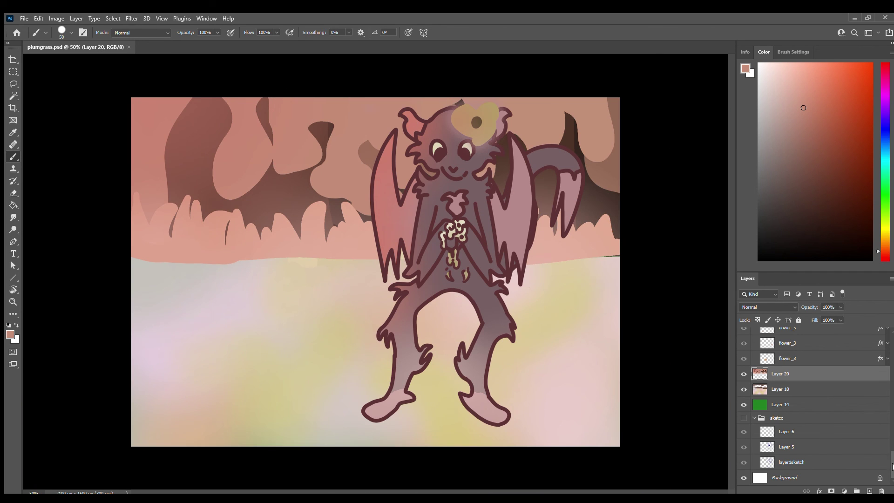
Show the flowers group, collapse it, and hide the head flower on flower-4
scroll(893, 465, "up", 10)
left_click(745, 404)
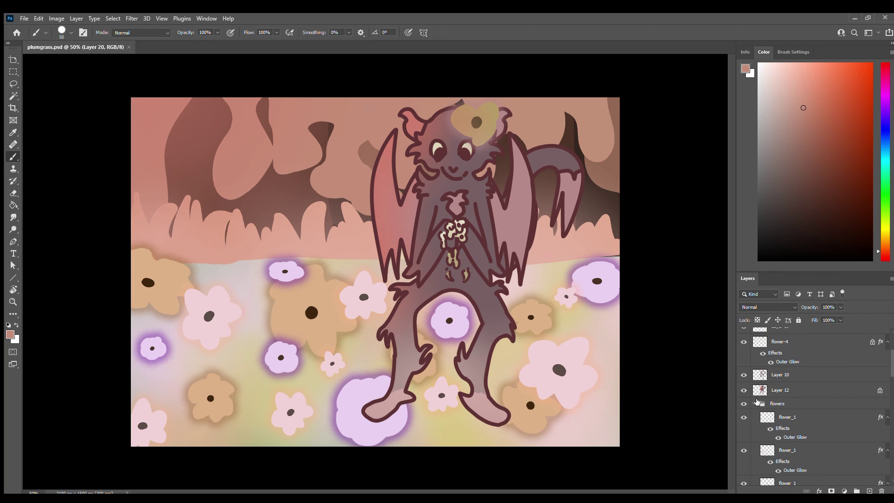
left_click(755, 404)
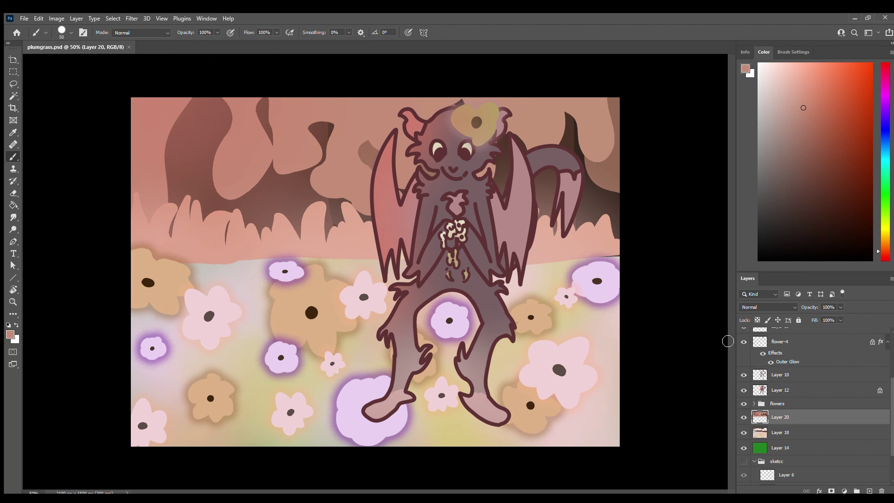
left_click(744, 341)
Add a new layer above the flowers group and tint the left-hand flowers with a reddish-pink radial gradient at 45% opacity
key("ctrl+shift+alt+n")
key("ctrl+bracketright")
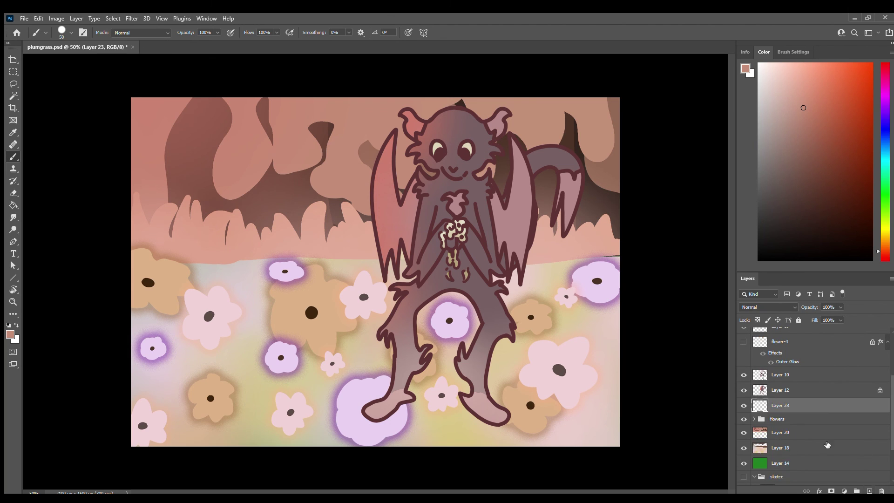
key("u")
key("shift+u")
key("g")
left_click_drag(113, 258, 296, 398)
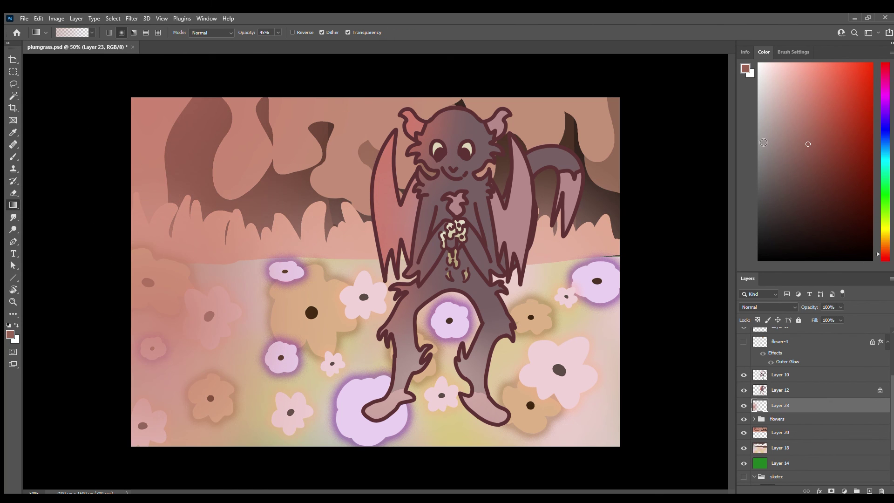
left_click_drag(140, 261, 206, 416)
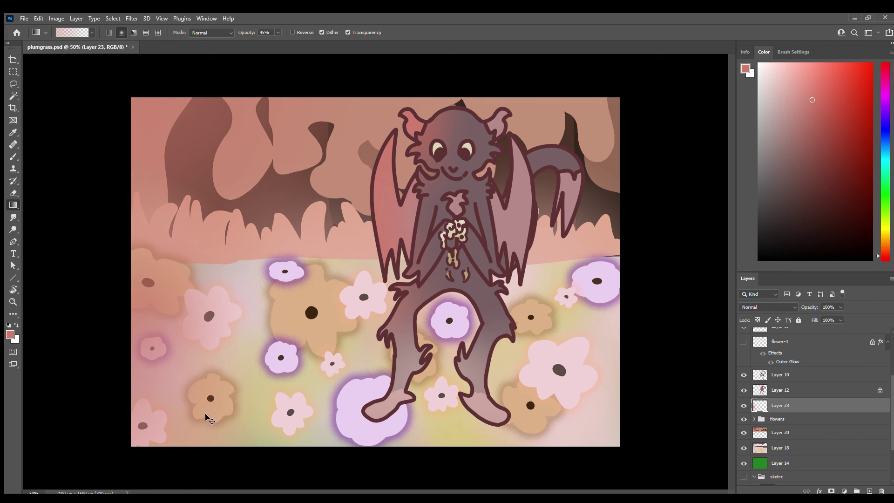
left_click_drag(521, 168, 460, 344)
Add a new layer at the top of the stack, set the Smudge tool to 24% strength, and make Layer 12 active
key("ctrl+shift+alt+n")
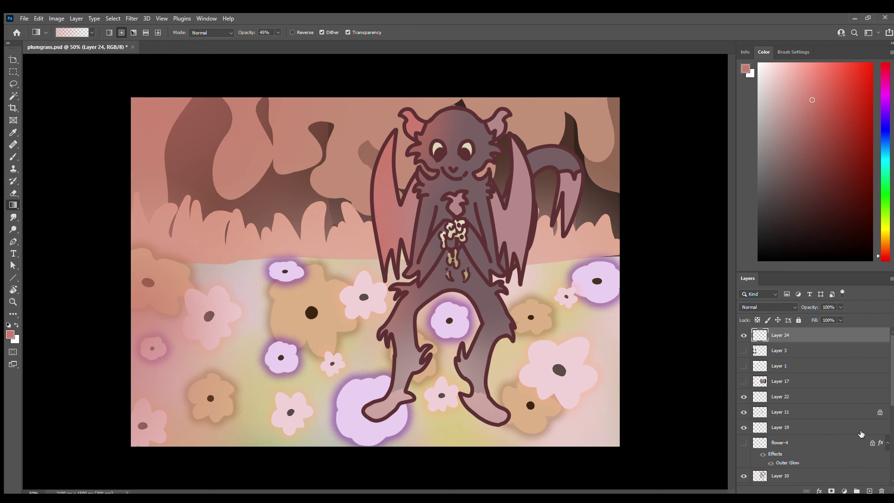
key("b")
key("r")
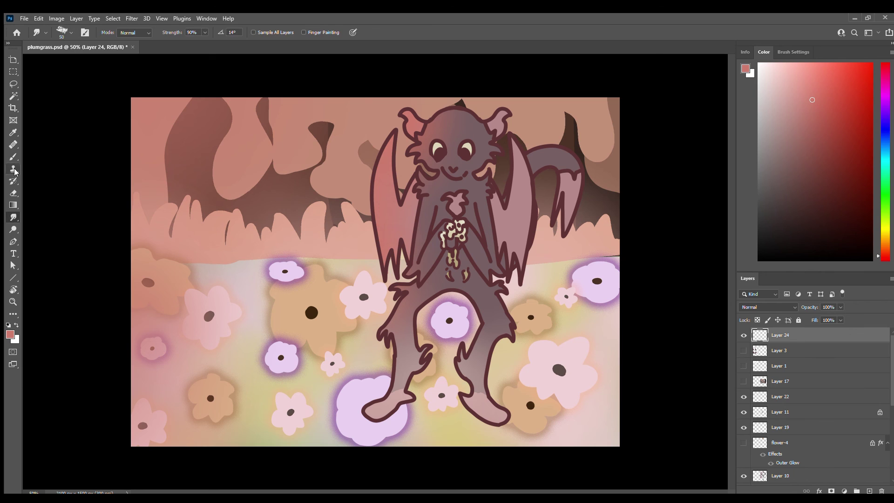
key("b")
key("r")
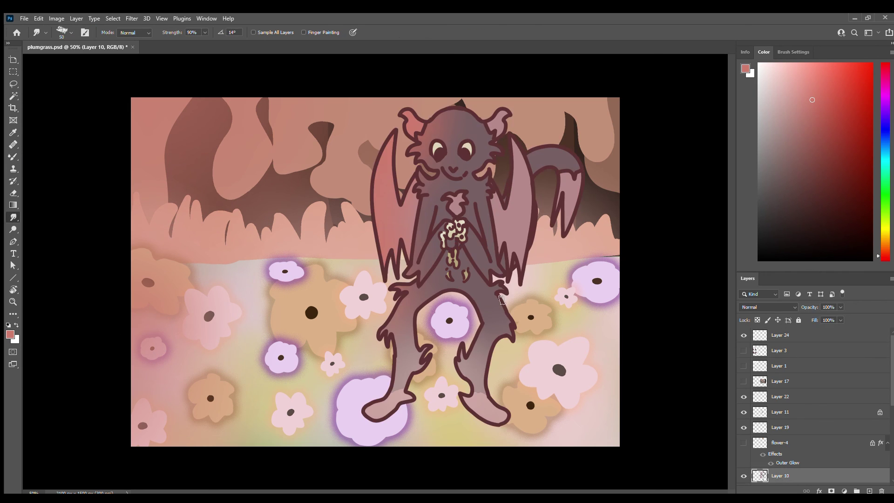
left_click(429, 248, "ctrl")
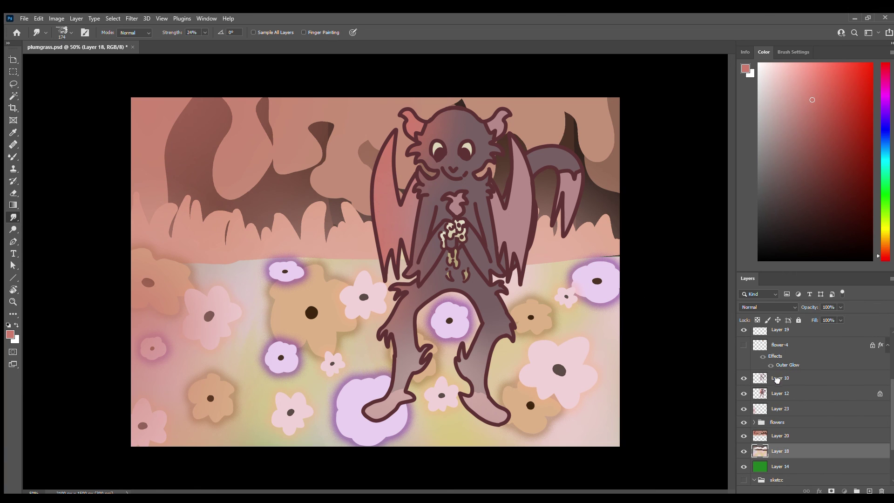
left_click(774, 347)
left_click(776, 393)
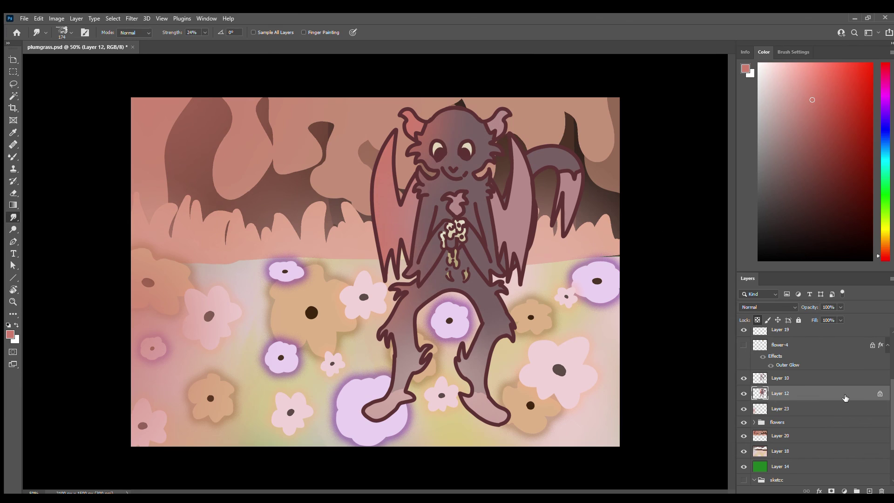